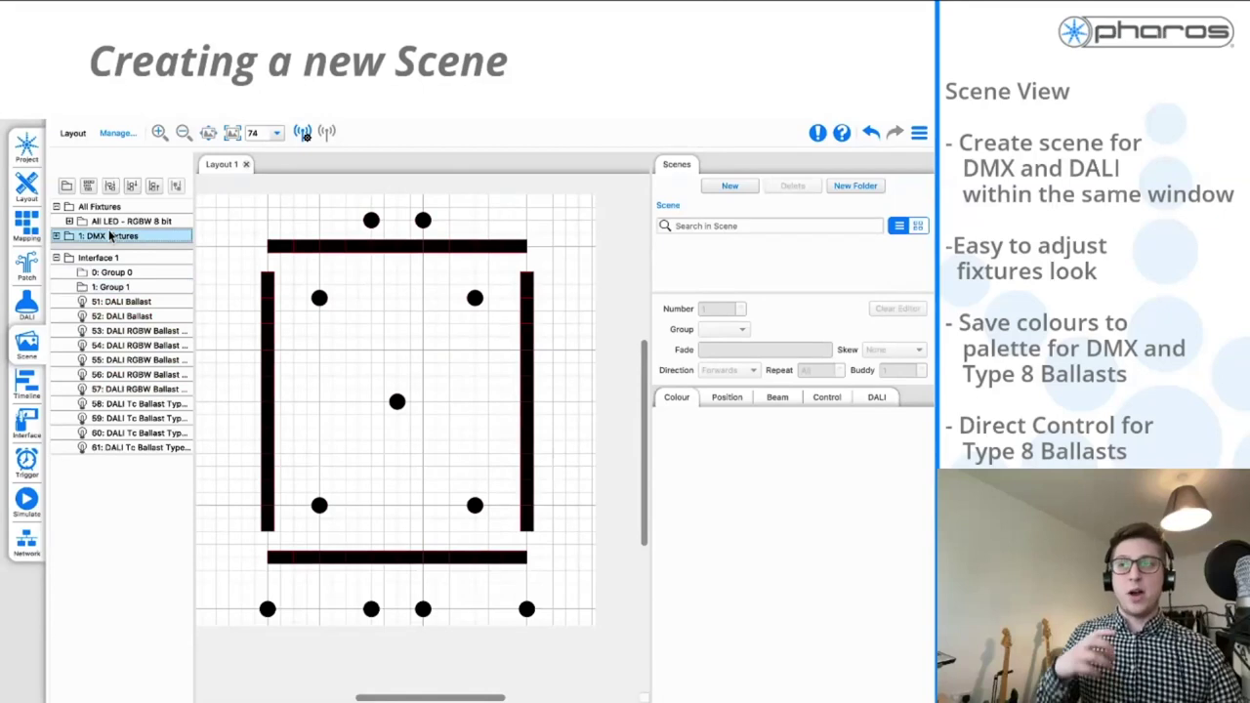
Create a new scene and colour the DMX fixtures pure red with RGB 255, 0, 0
left_click(57, 258)
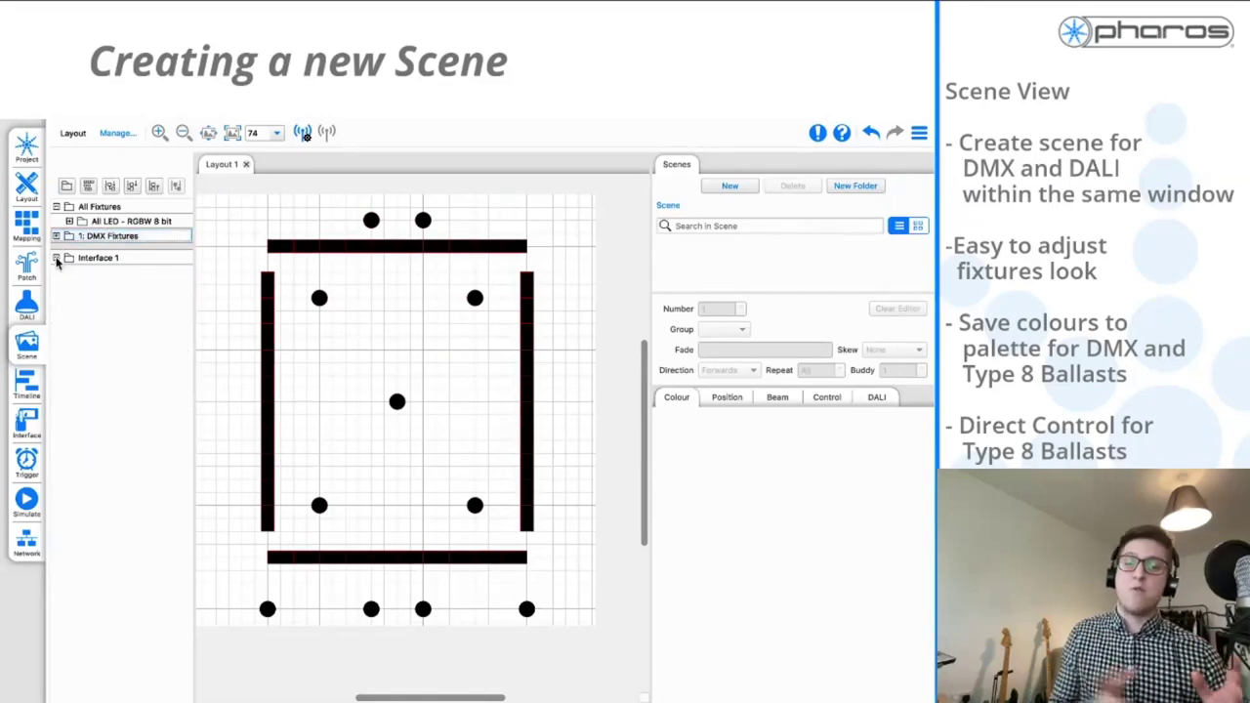
left_click(728, 187)
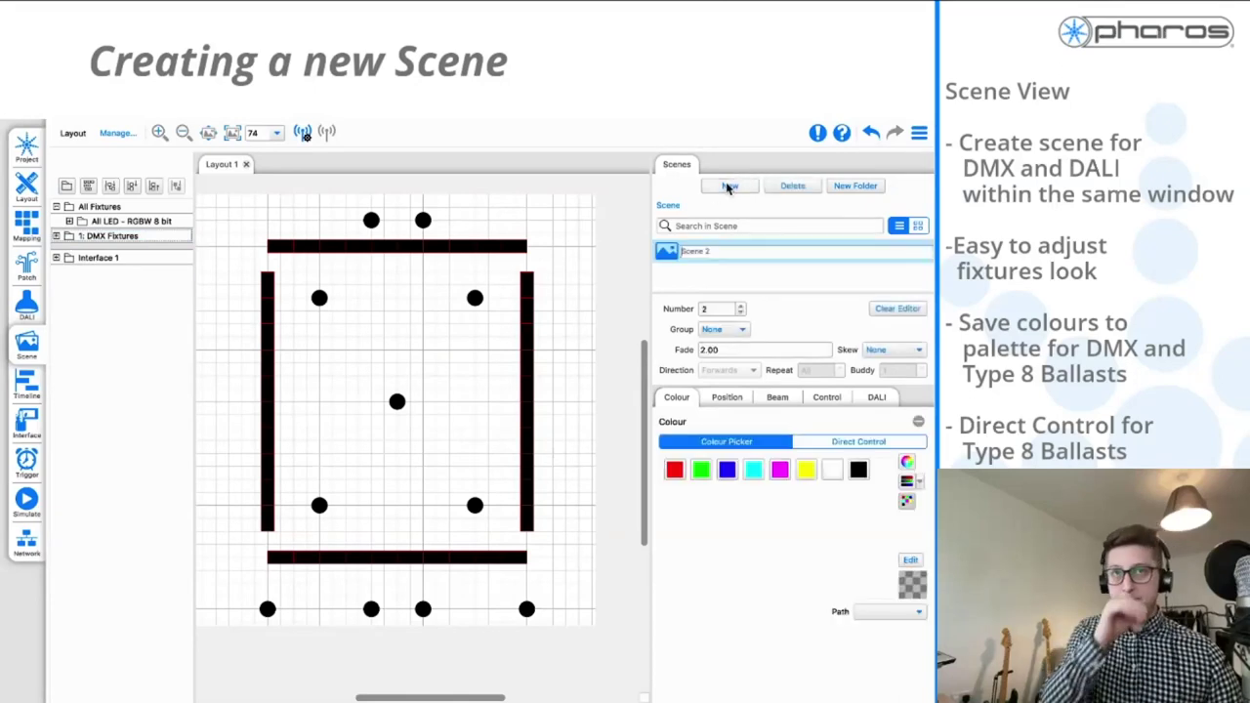
left_click(908, 461)
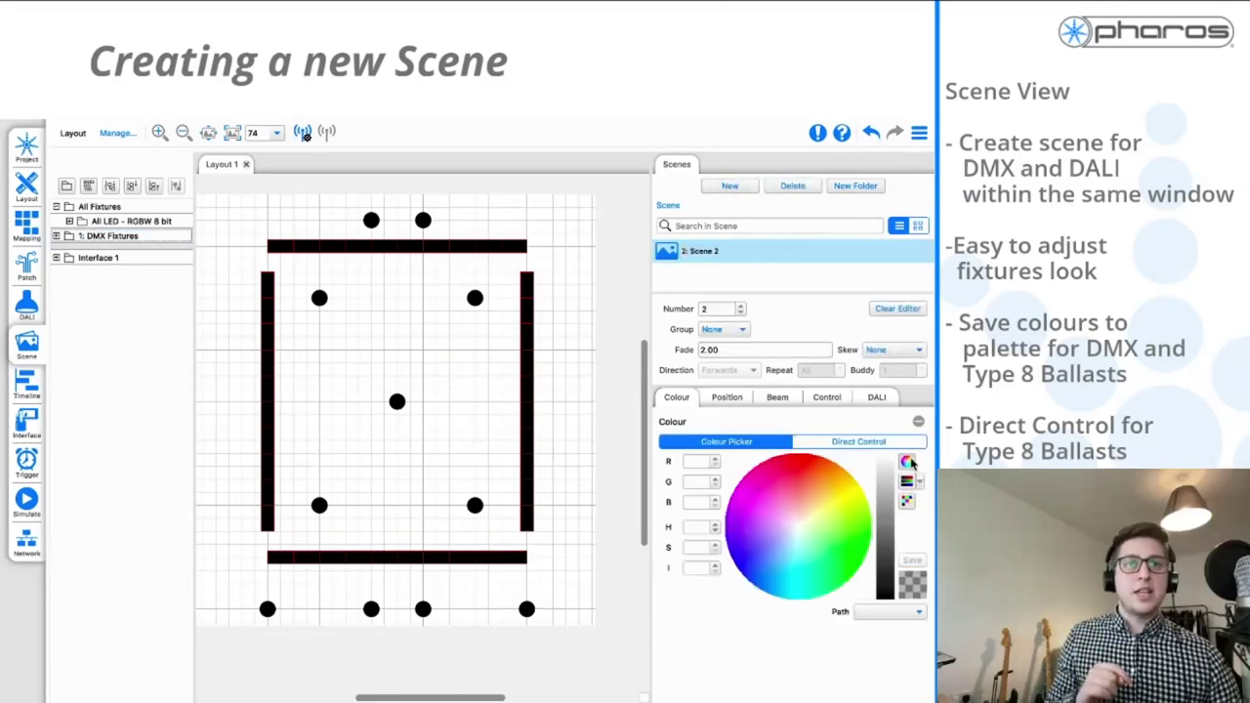
left_click(778, 529)
mouse_move(777, 530)
left_mouse_down()
mouse_move(799, 457)
mouse_move(816, 453)
left_mouse_up()
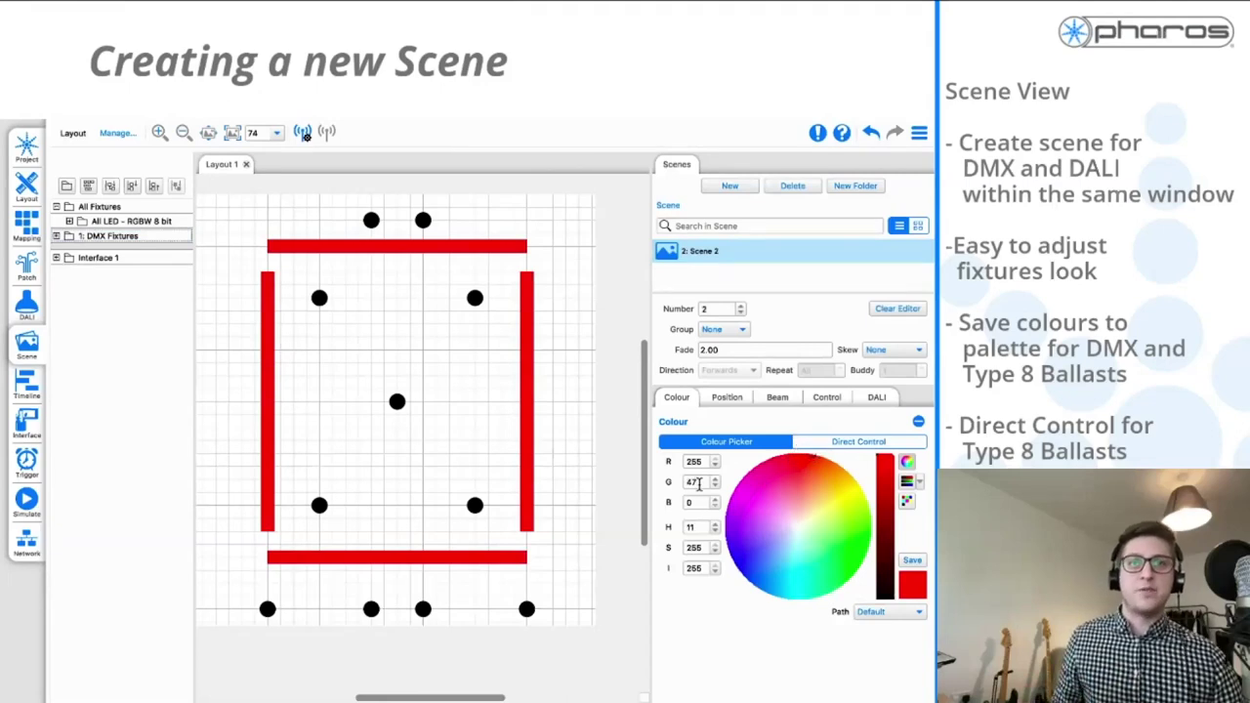
key("Return")
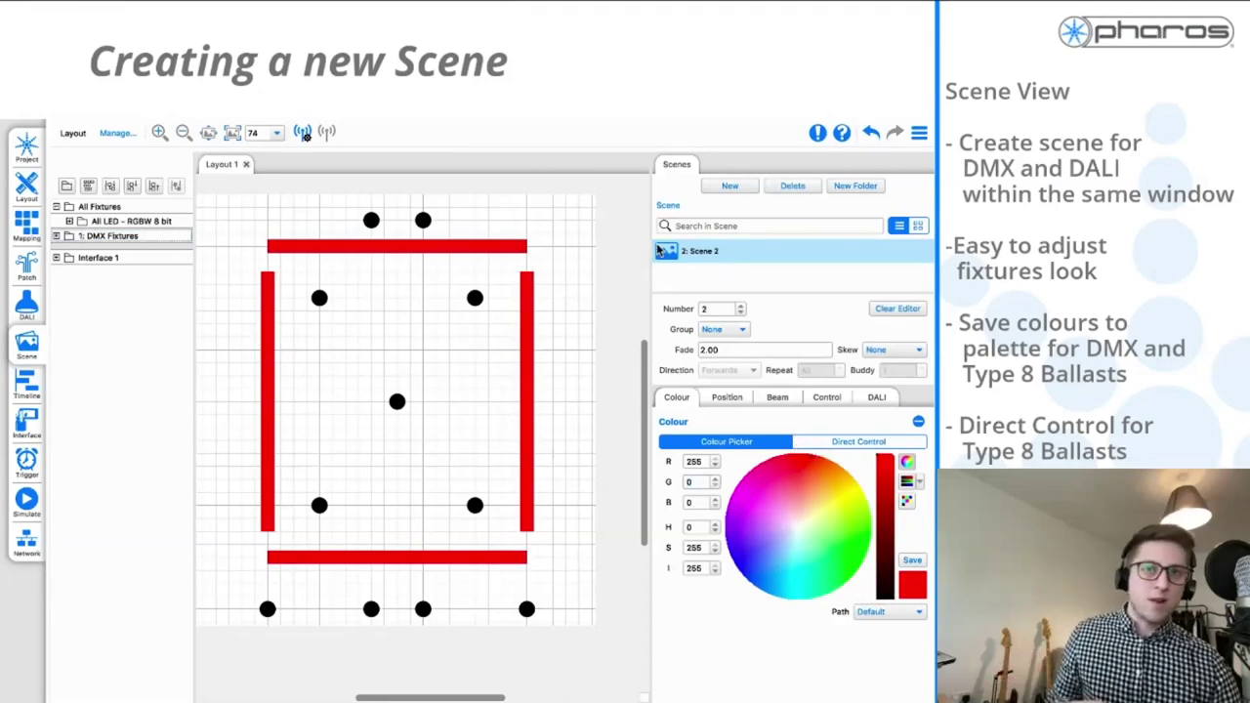
left_click(391, 359)
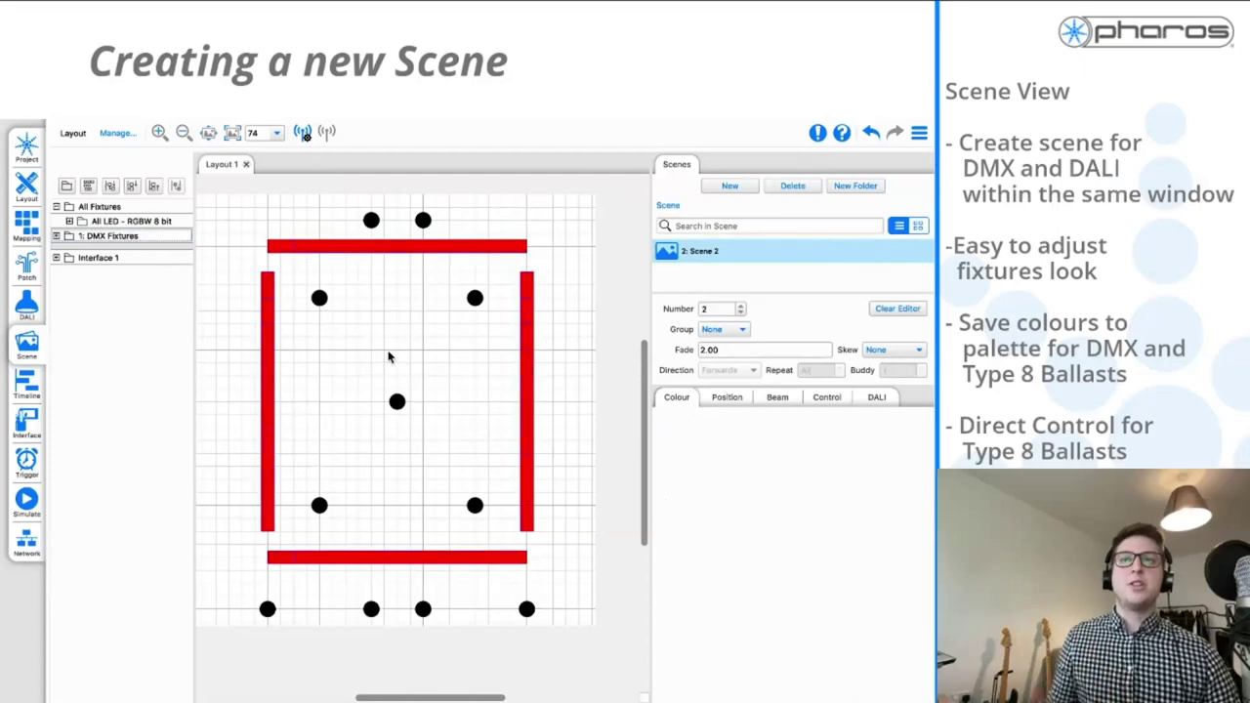
Colour the five DALI RGBW ballasts inside the rectangle of bars pure red with RGB 255, 0, 0
left_click_drag(299, 278, 505, 538)
left_click_drag(830, 531, 816, 433)
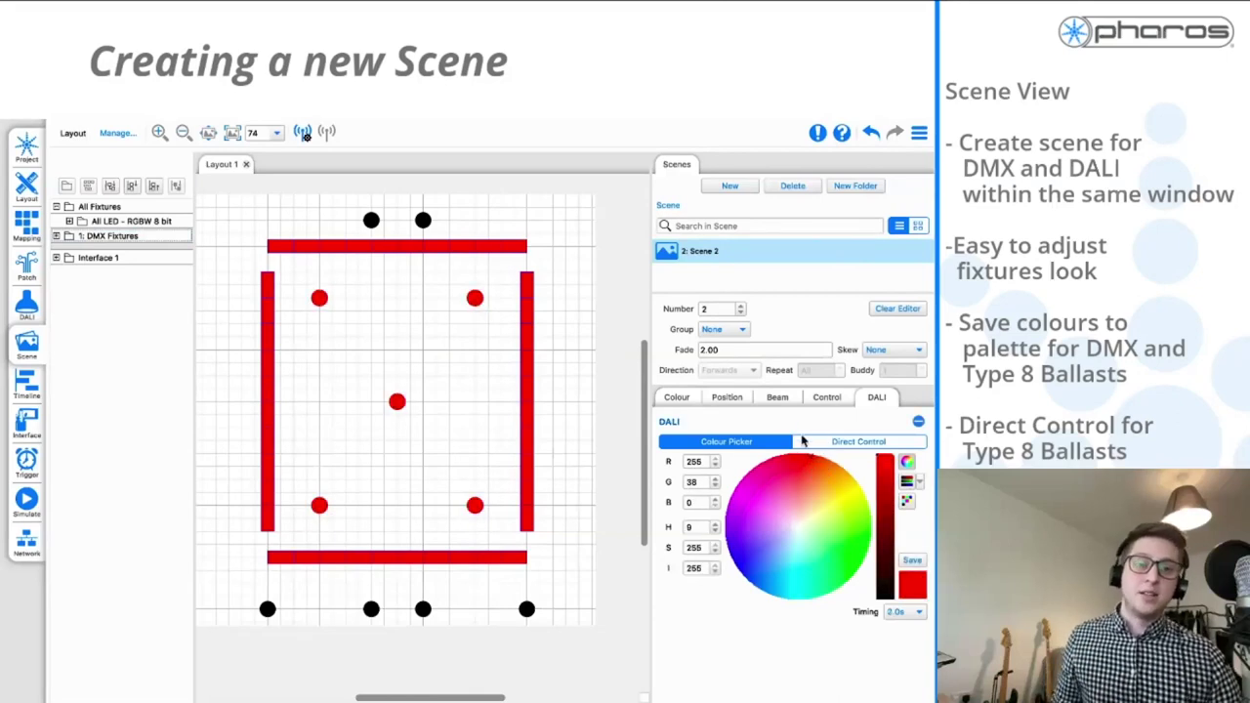
left_click(716, 485)
left_click(716, 485)
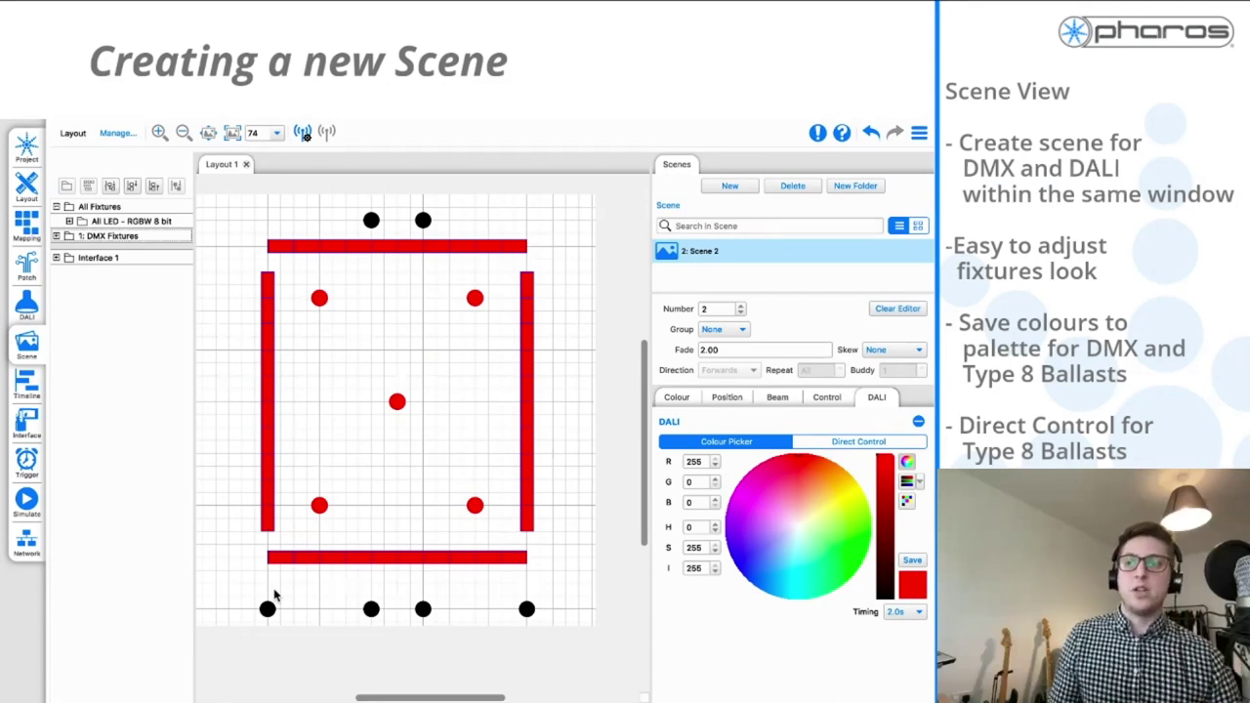
Set the four ballasts below the rectangle to intensity 254 and temperature 61, and the two ballasts above it to intensity 254
left_click_drag(237, 583, 582, 664)
left_click(708, 457)
left_click_drag(708, 457, 924, 457)
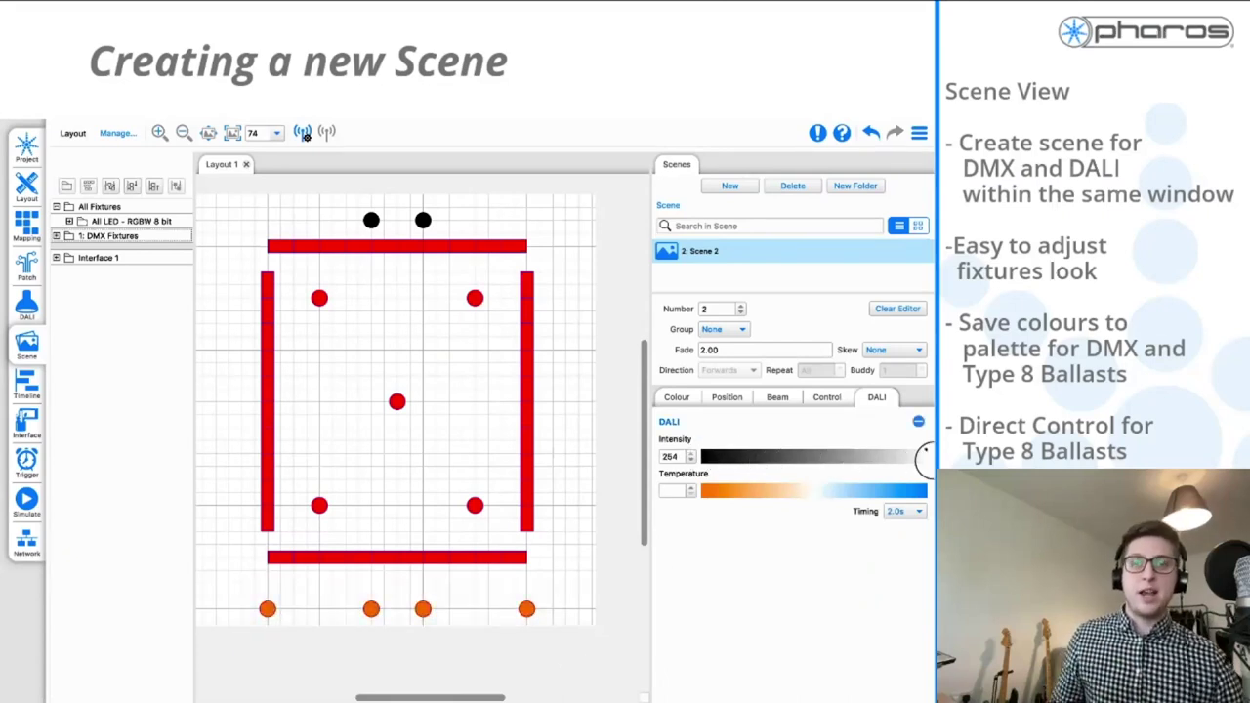
left_click_drag(833, 496, 754, 494)
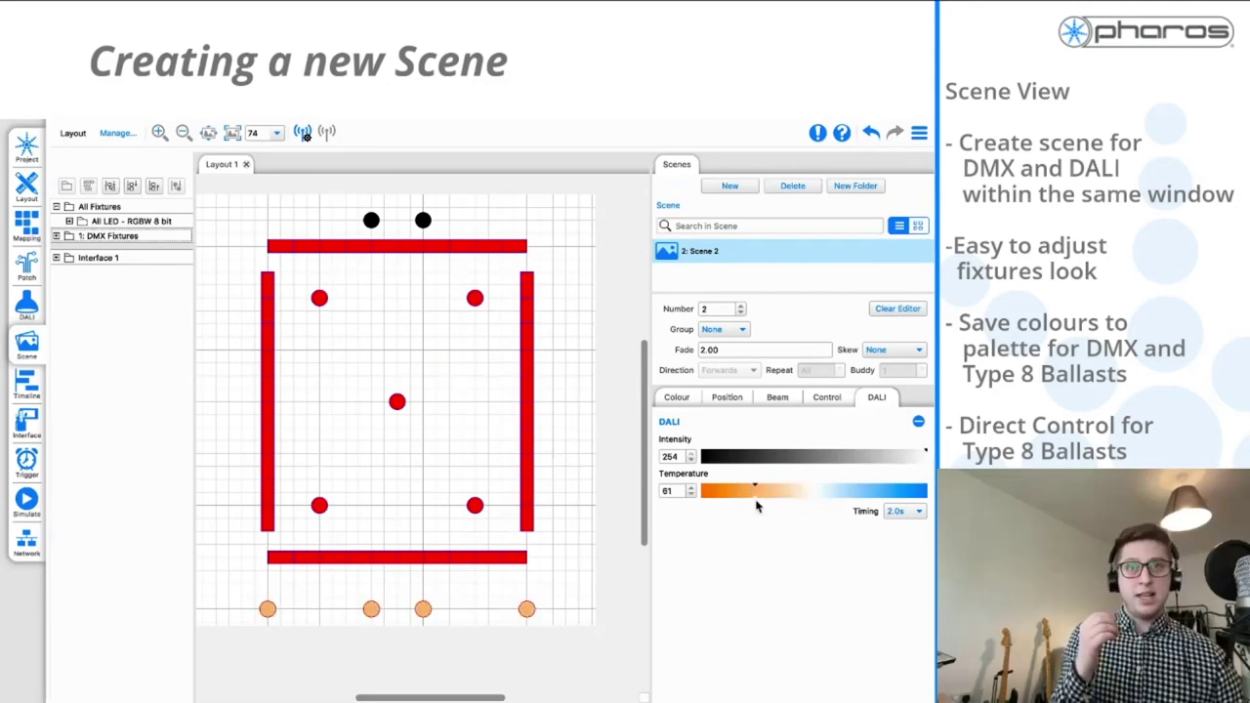
left_click_drag(348, 211, 465, 244)
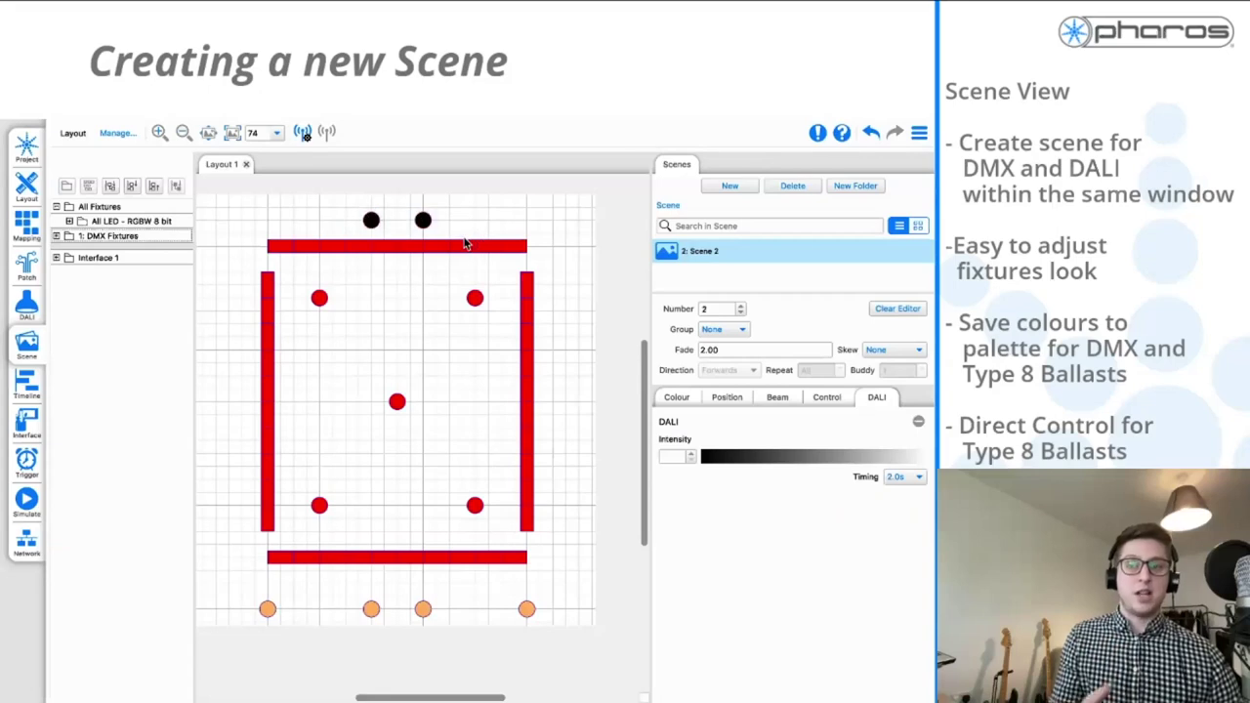
left_click(716, 459)
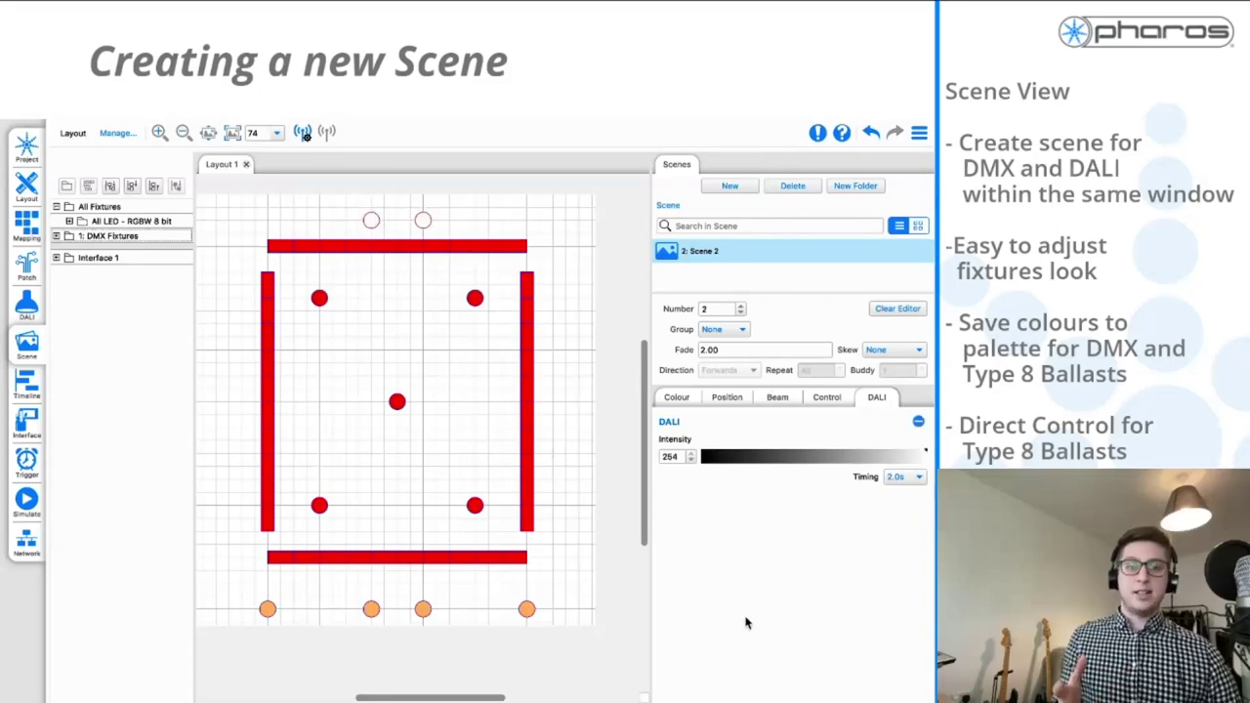
Create another scene, colour all LED RGBW fixtures cyan with RGB 0, 230, 255, and save that colour to the palette
left_click(728, 188)
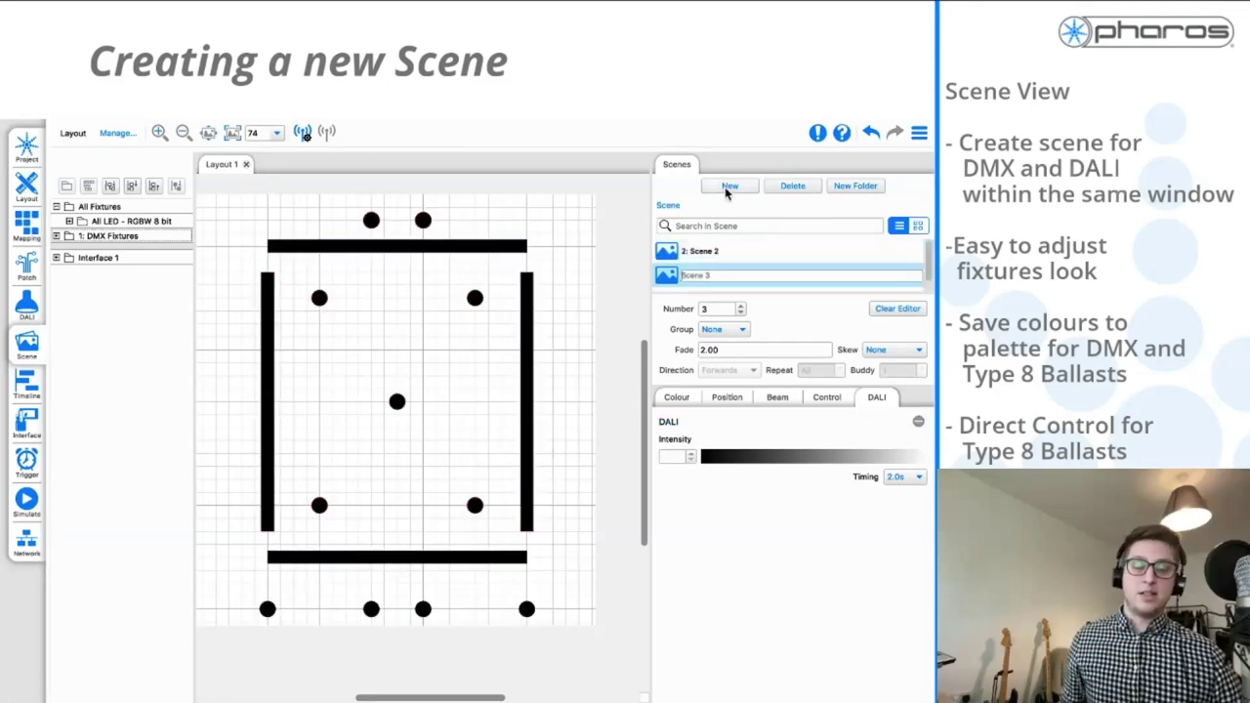
left_click(166, 223)
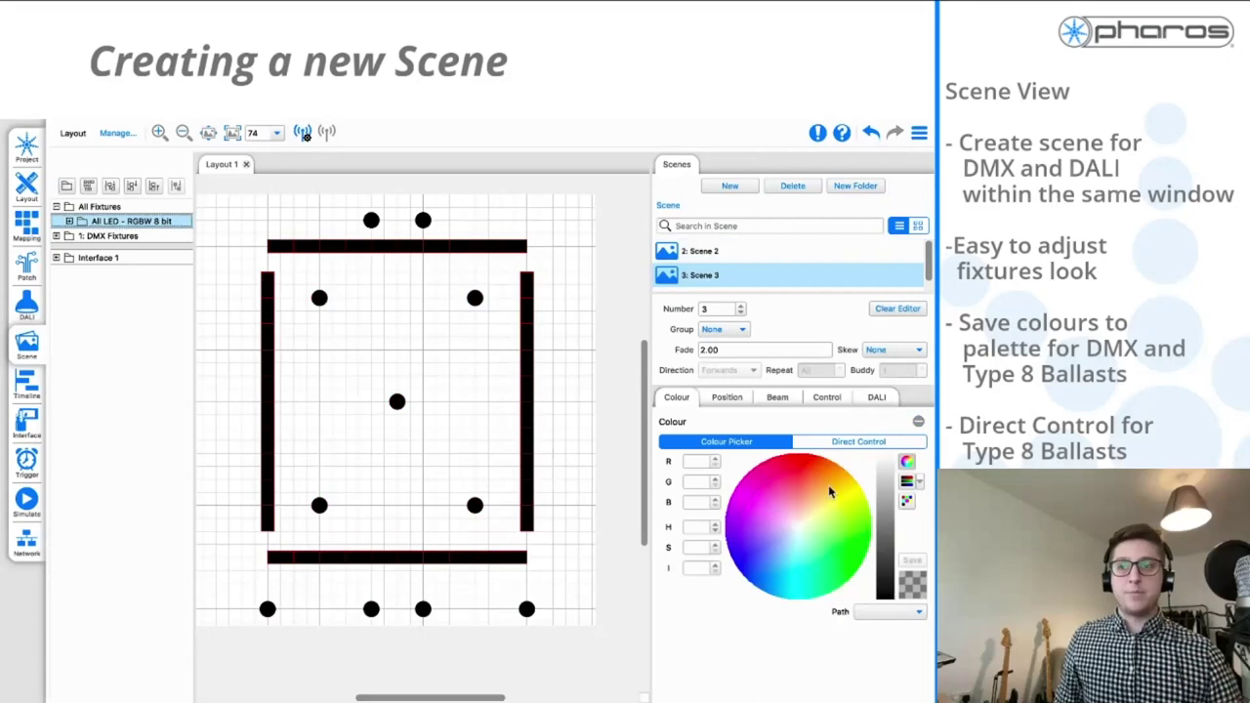
left_click(816, 559)
left_click_drag(816, 559, 786, 615)
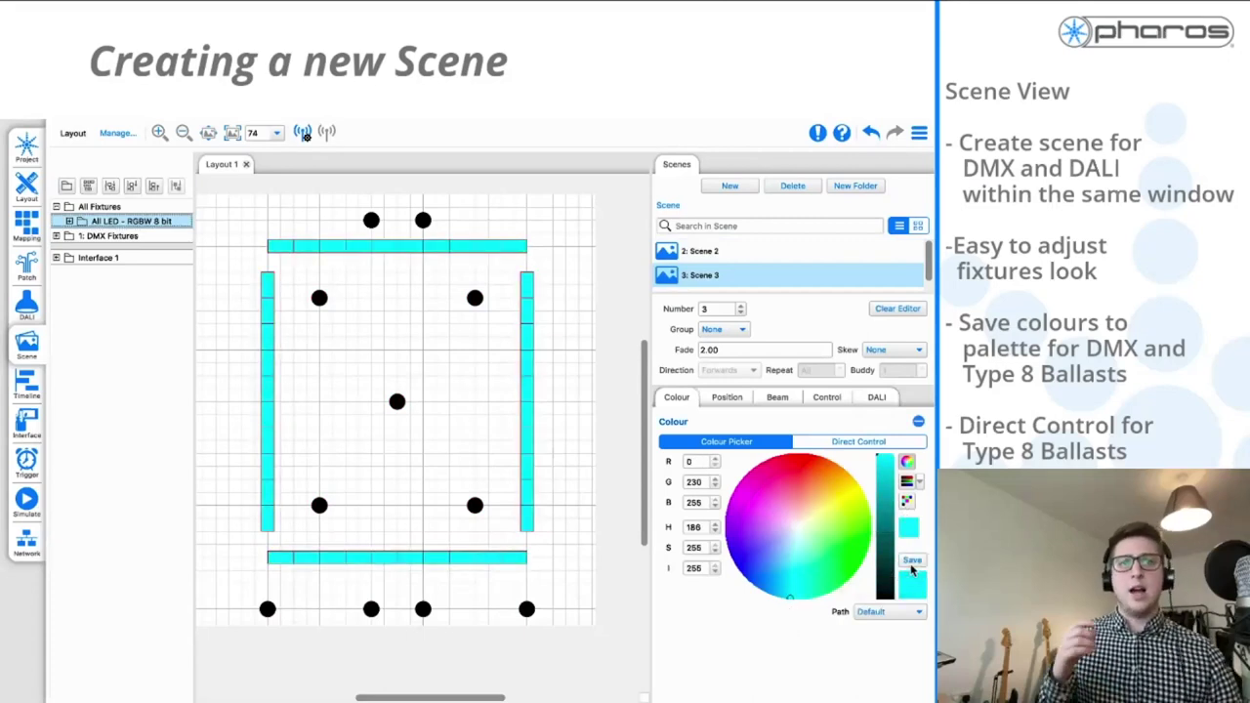
left_click(907, 502)
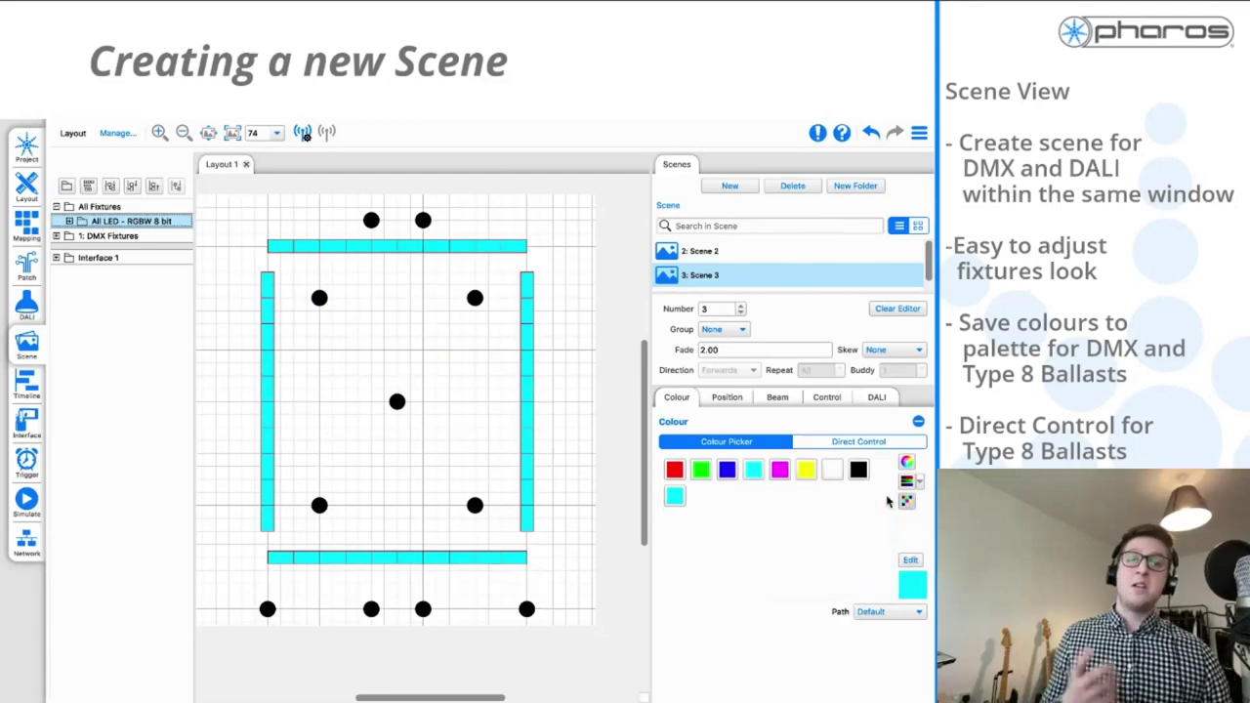
left_click(293, 273)
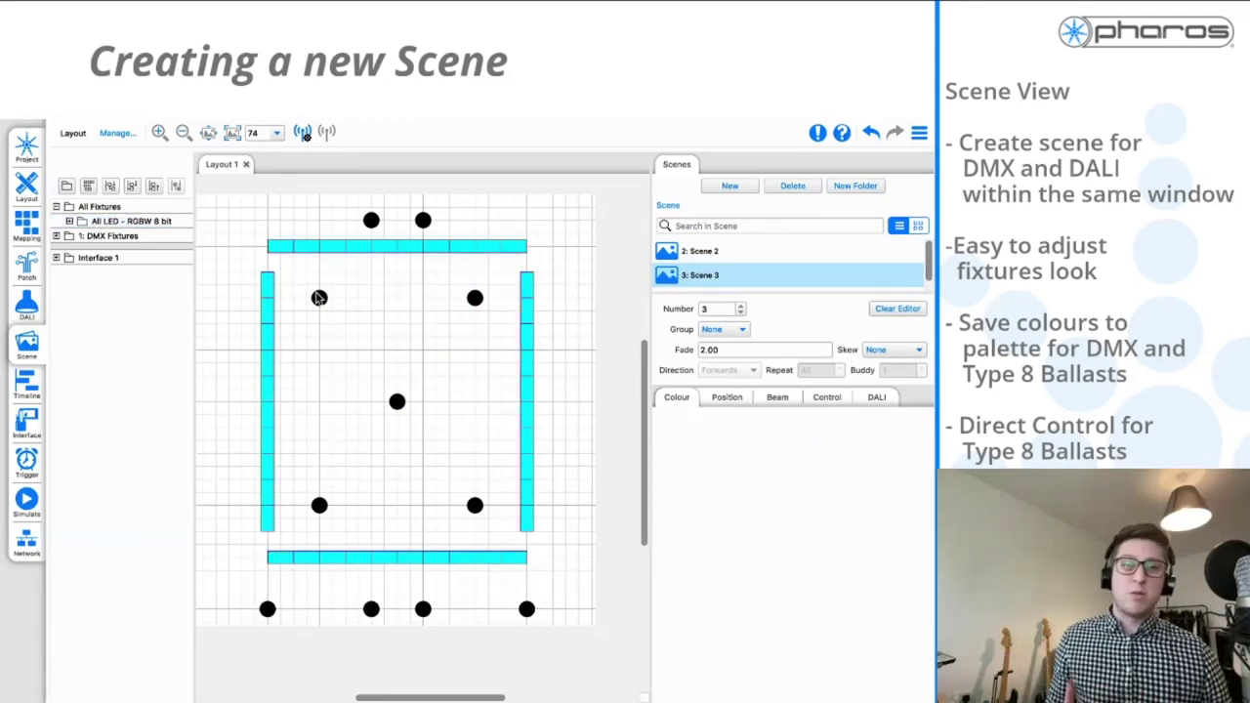
Apply the saved cyan palette colour to the four corner DALI ballasts inside the rectangle and white to the centre ballast
left_click(321, 299)
left_click(674, 496)
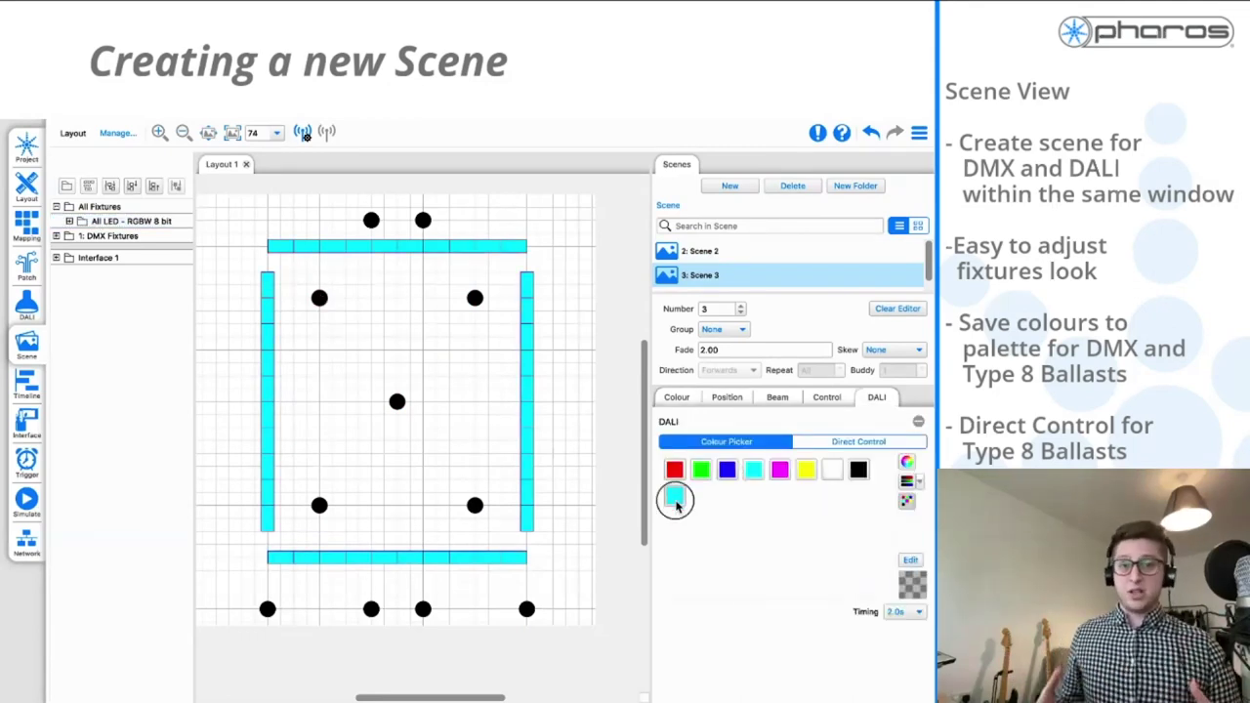
left_click(475, 299)
left_click(675, 498)
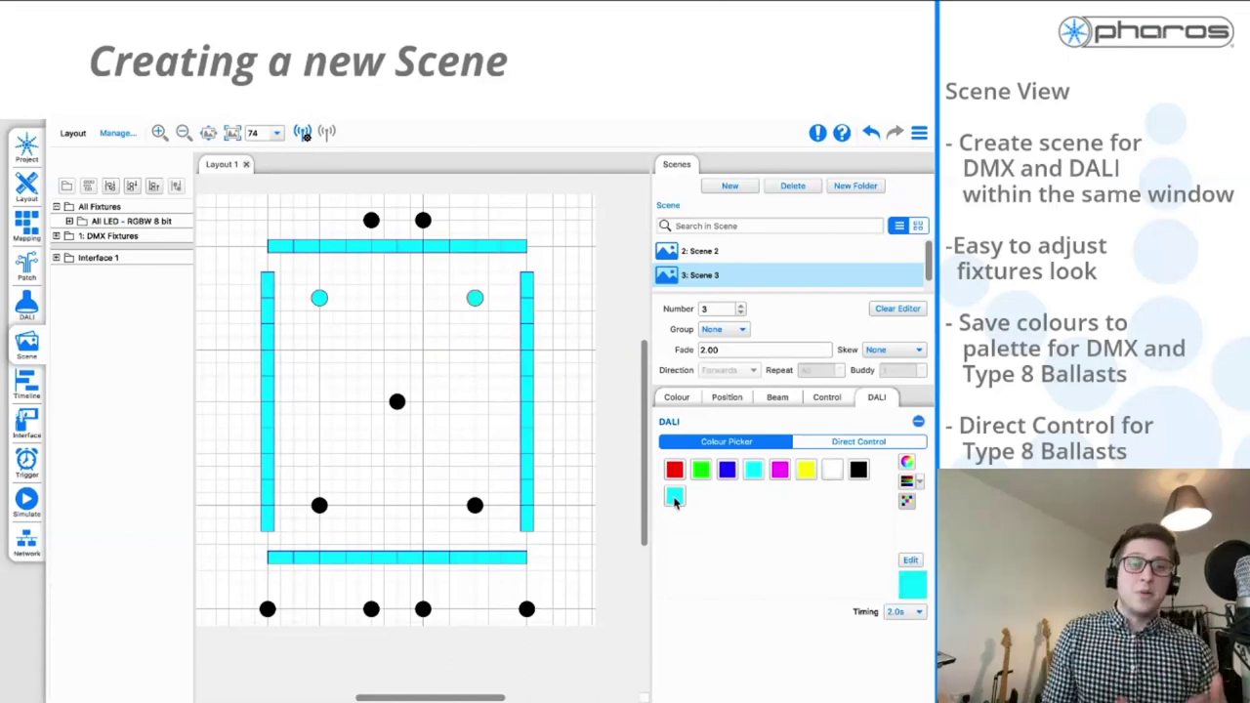
left_click(319, 506)
left_click(674, 497)
left_click(474, 505)
left_click(674, 496)
left_click(397, 402)
left_click(835, 476)
Dim the two DALI ballasts above the rectangle to an intensity of about 125
left_click_drag(343, 204, 463, 241)
left_click_drag(890, 459, 814, 465)
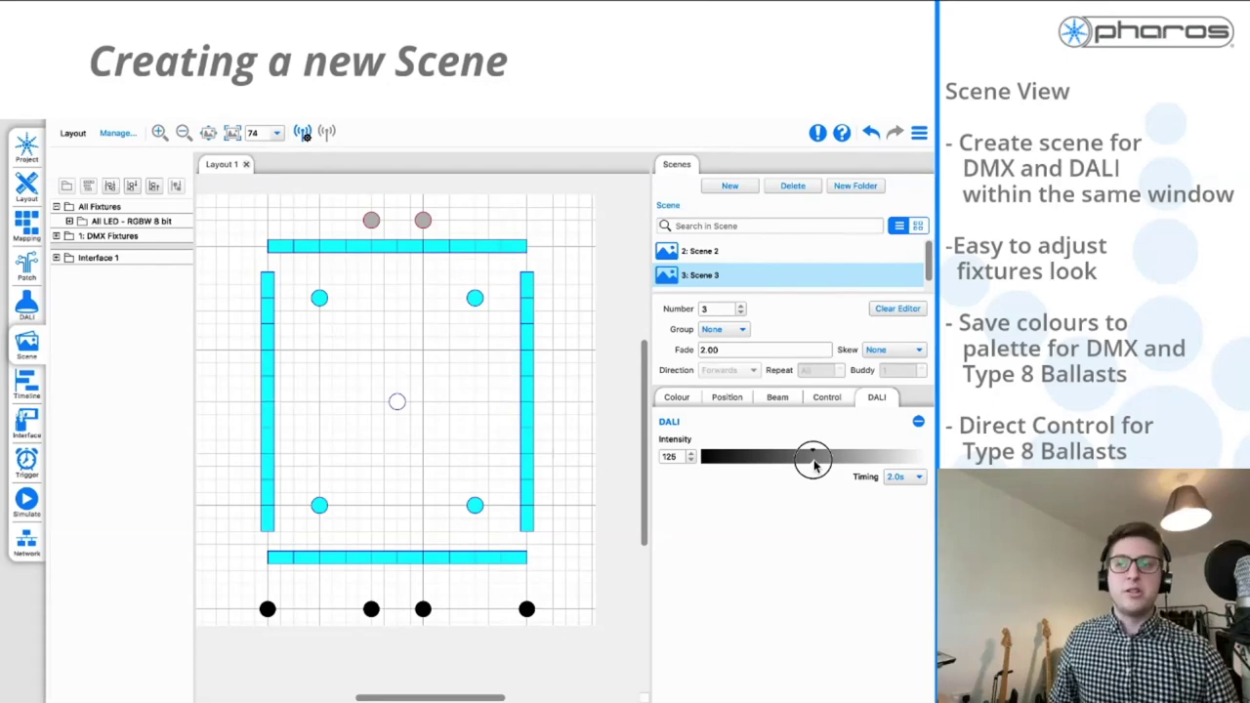
left_click_drag(814, 465, 817, 466)
Set the four ballasts below the rectangle to intensity 254 and a cool temperature of 226
left_click_drag(235, 586, 591, 649)
left_click_drag(734, 457, 925, 455)
left_click_drag(798, 495, 902, 498)
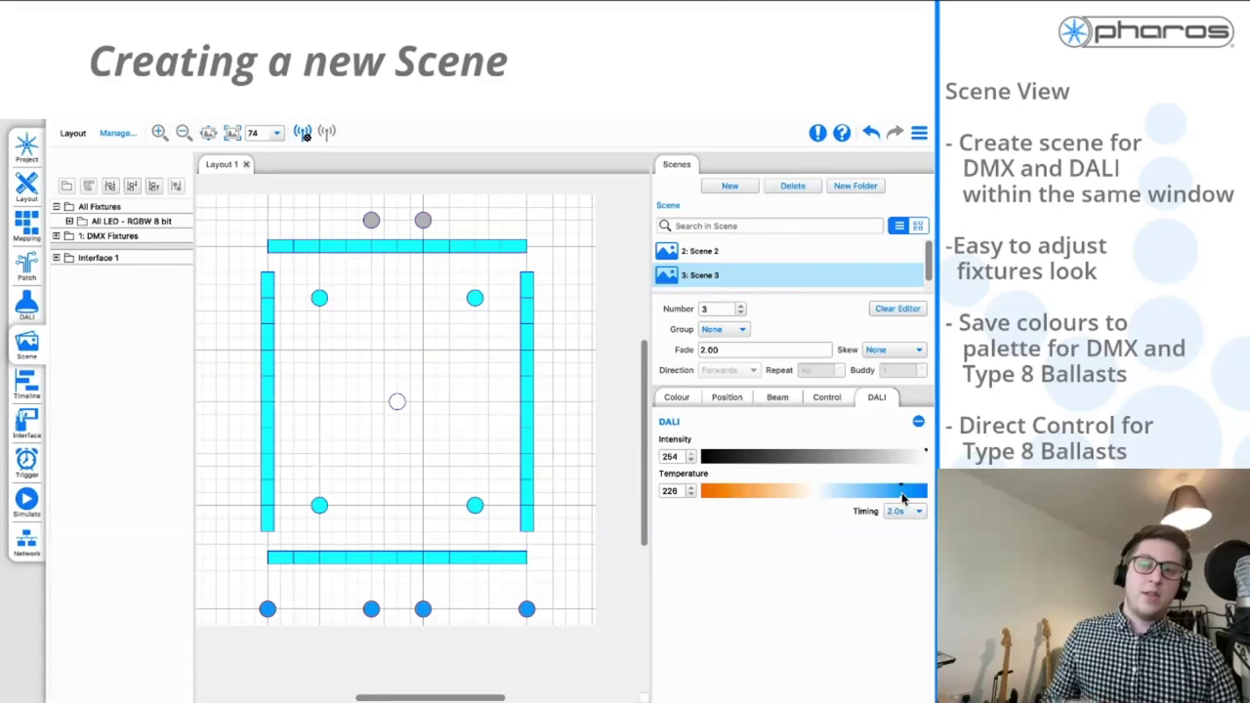
left_click(346, 439)
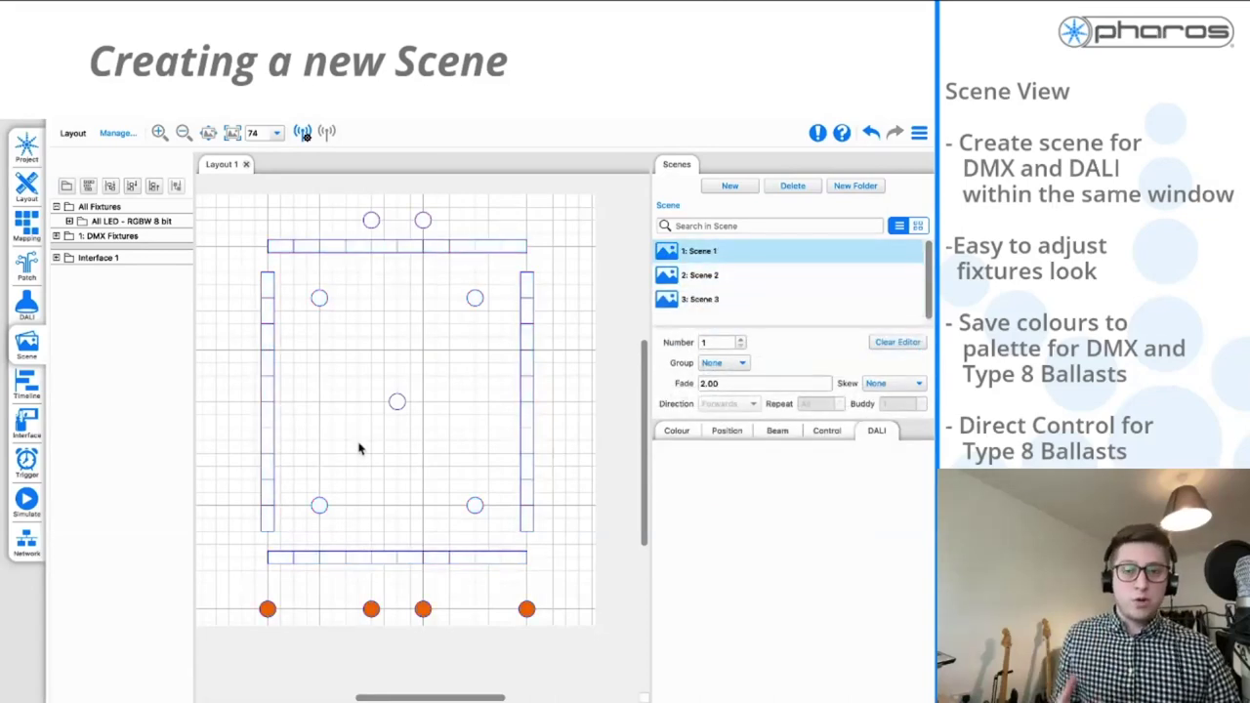
In Scene 1, use Direct Control to set the centre ballast to intensity 255, red 103, green 163 and blue 145
left_click(396, 402)
left_click(886, 475)
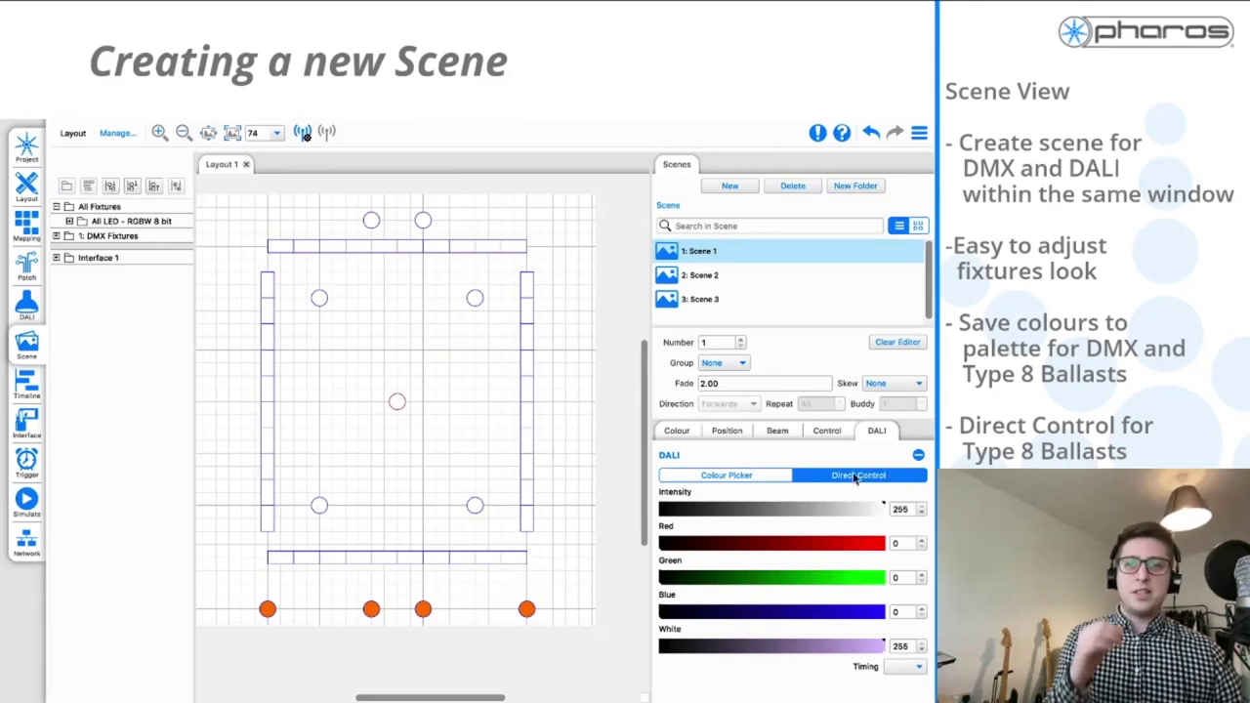
left_click_drag(669, 512, 871, 519)
left_click_drag(720, 544, 804, 577)
left_click_drag(721, 606, 790, 612)
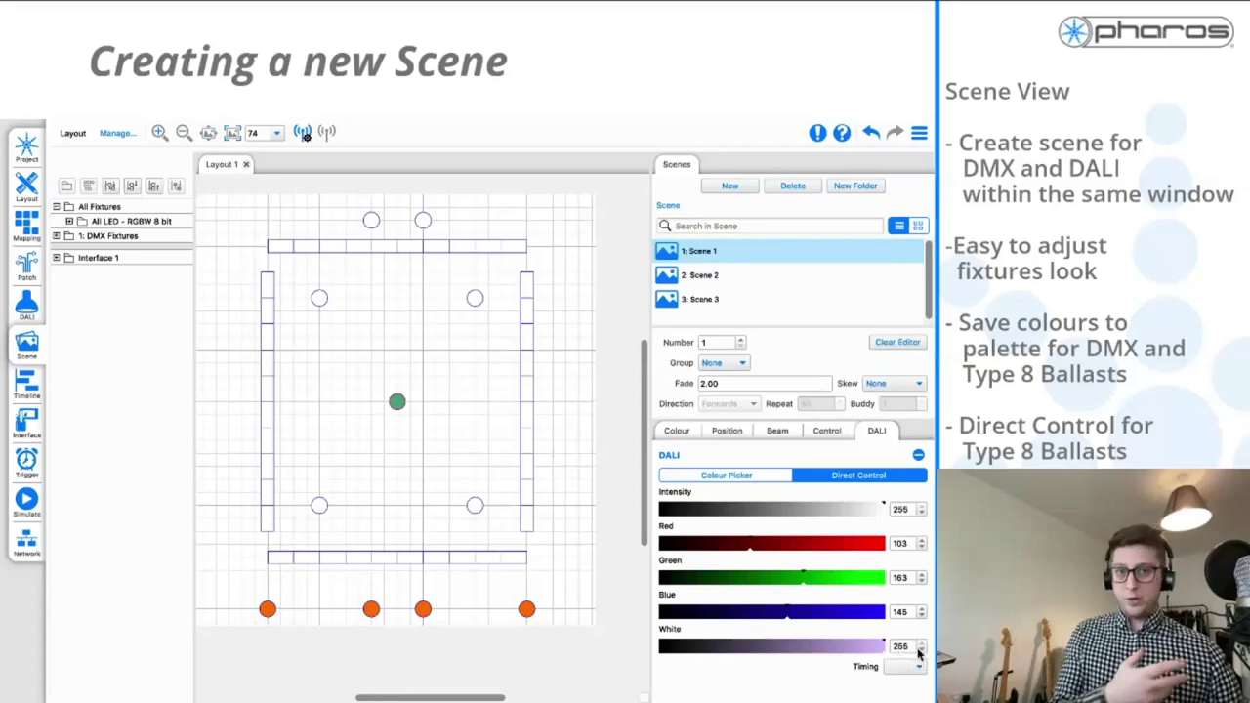
left_click(482, 450)
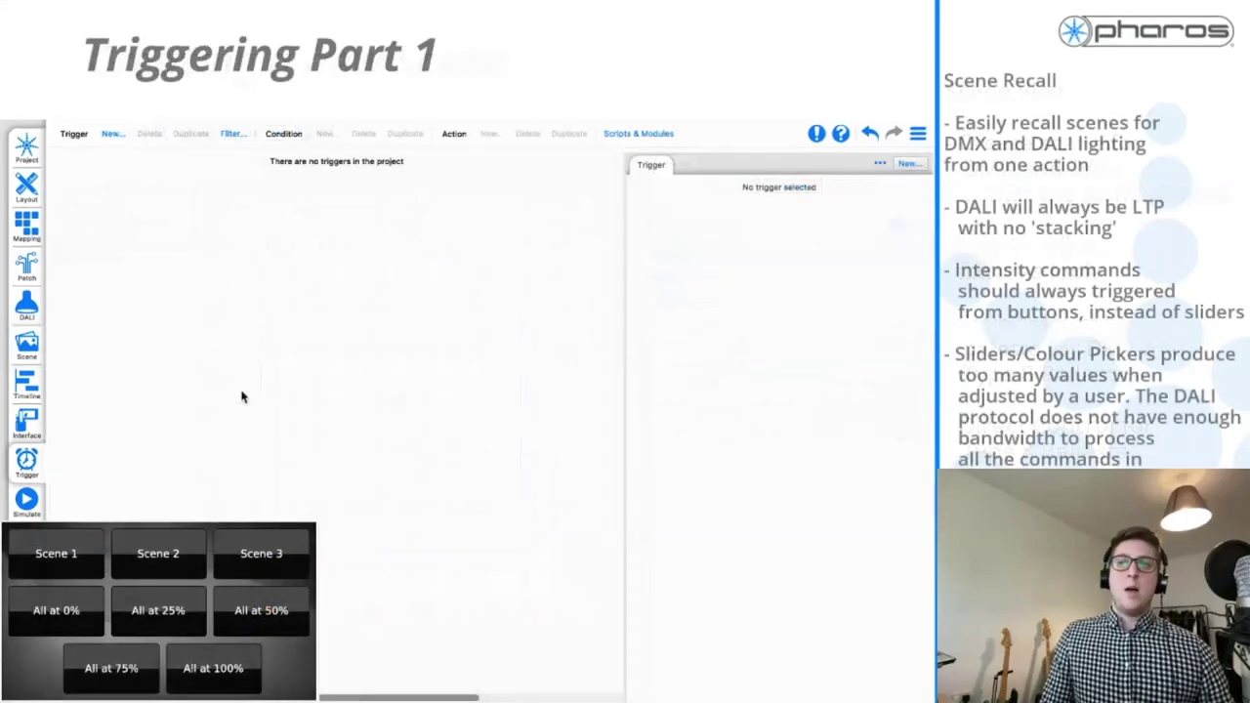
Add a Touch Button Event trigger that responds to button001
left_click(111, 134)
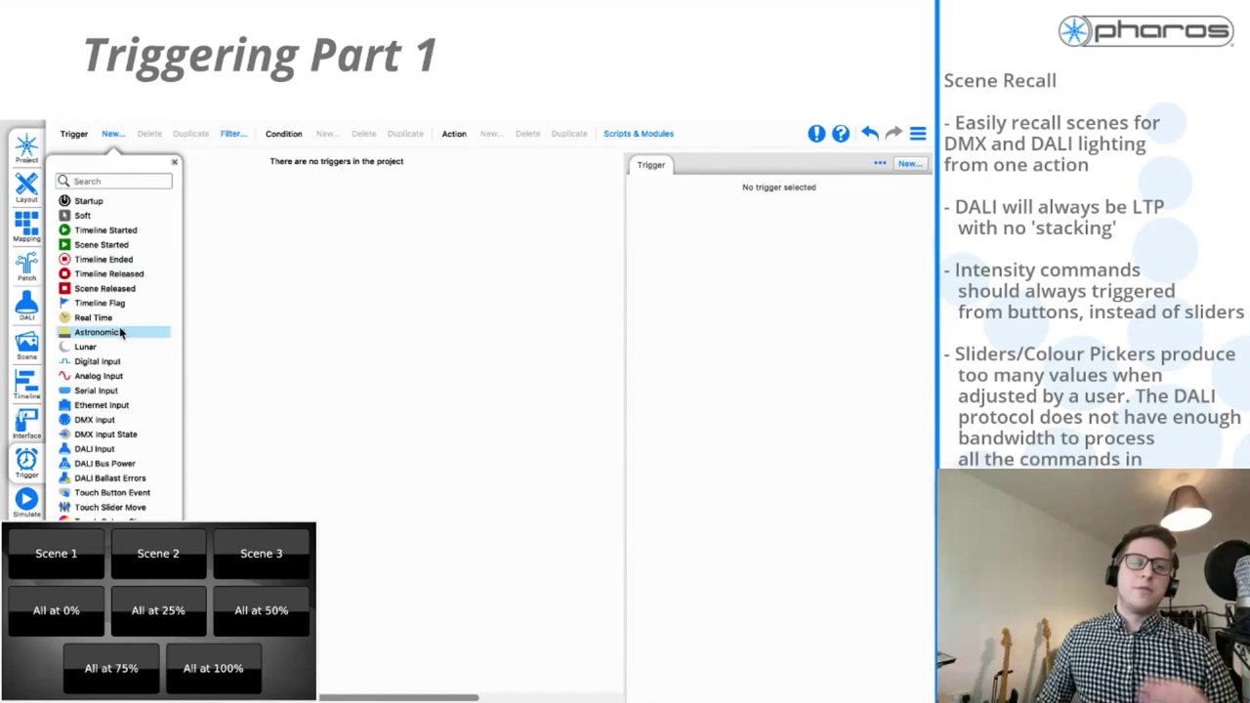
left_click(95, 497)
left_click(677, 351)
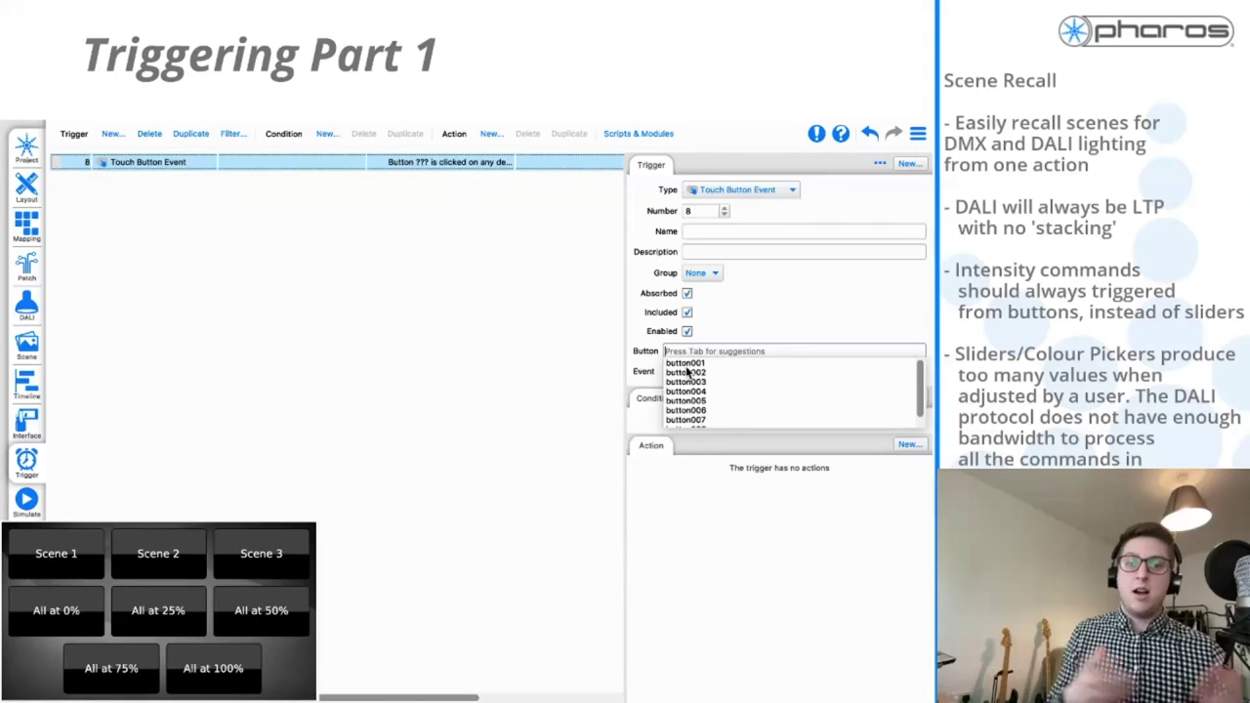
left_click(686, 363)
Add a Start Scene action to the button001 trigger that starts Scene 1
left_click(907, 444)
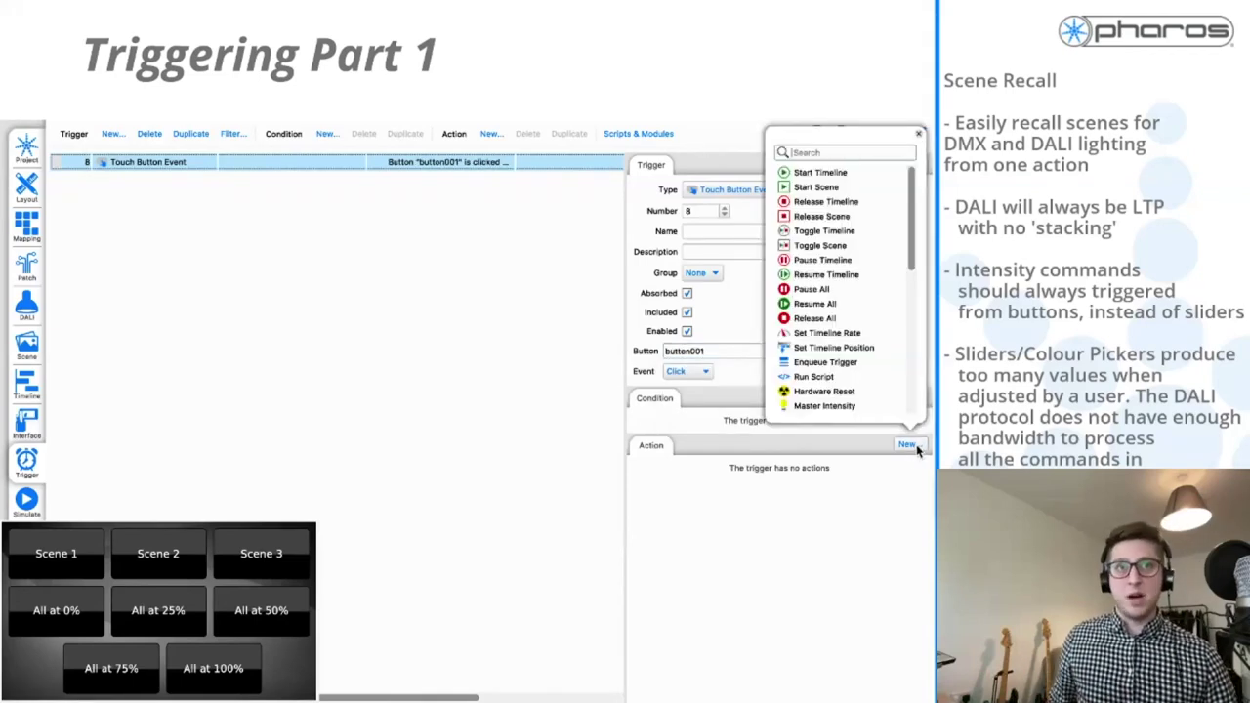
left_click(830, 189)
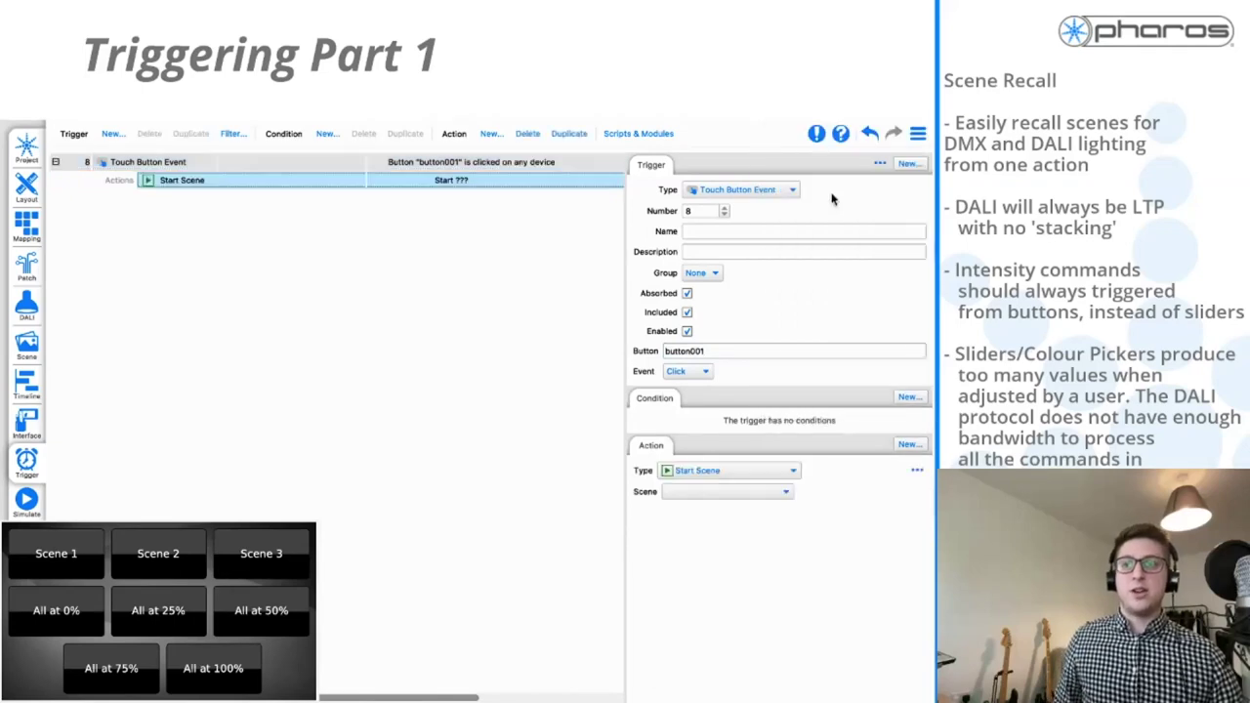
left_click(681, 494)
left_click(677, 498)
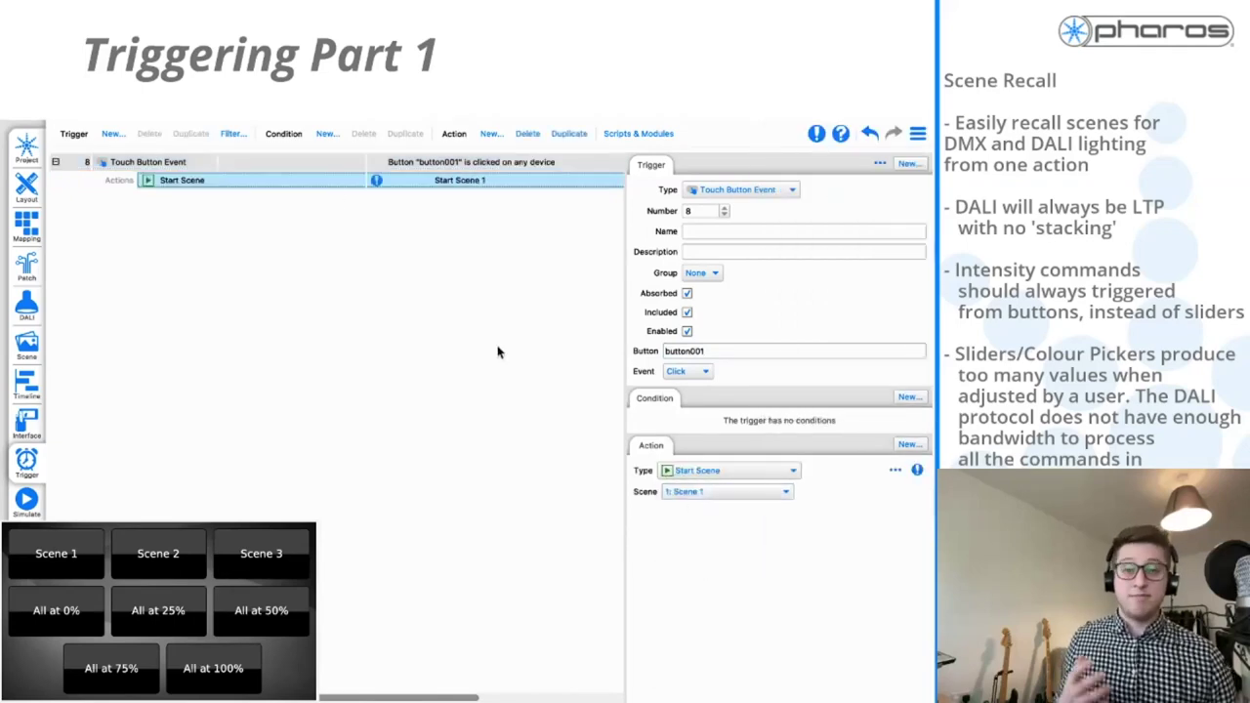
left_click(338, 210)
Duplicate the button001 trigger, assign the copy to button002 and make it start Scene 2
right_click(415, 162)
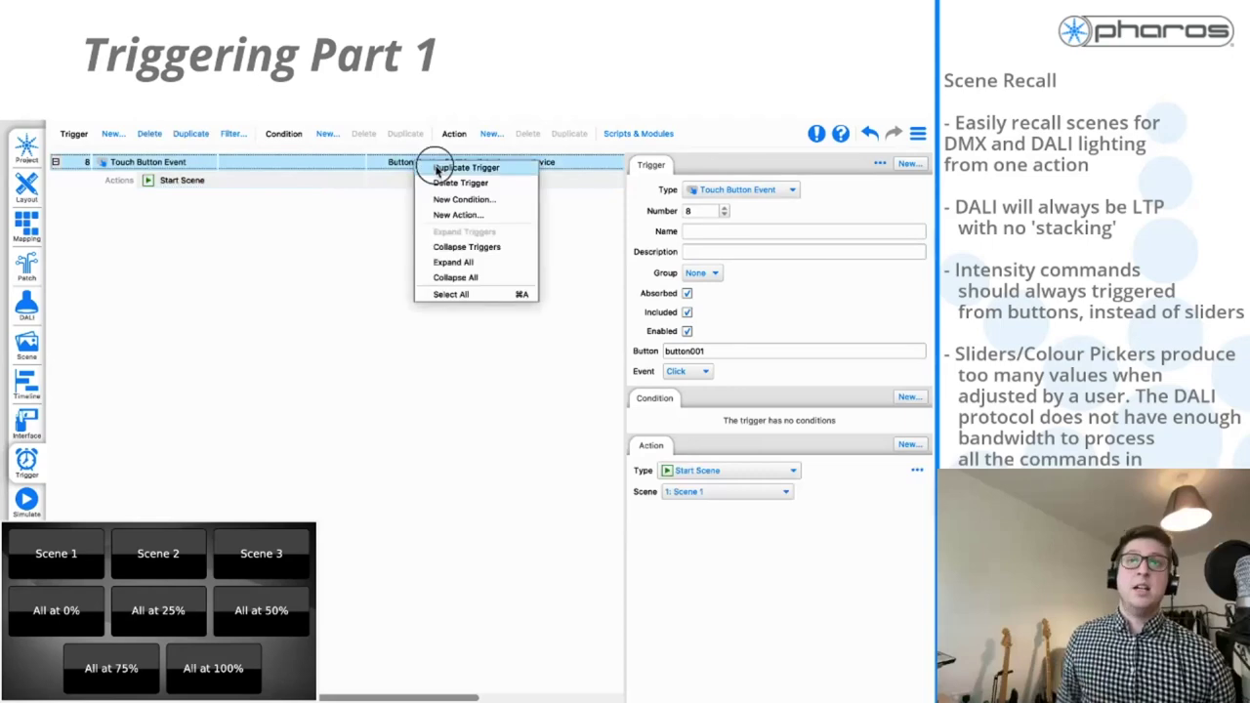
left_click(436, 168)
left_click(760, 351)
key("BackSpace")
type("2")
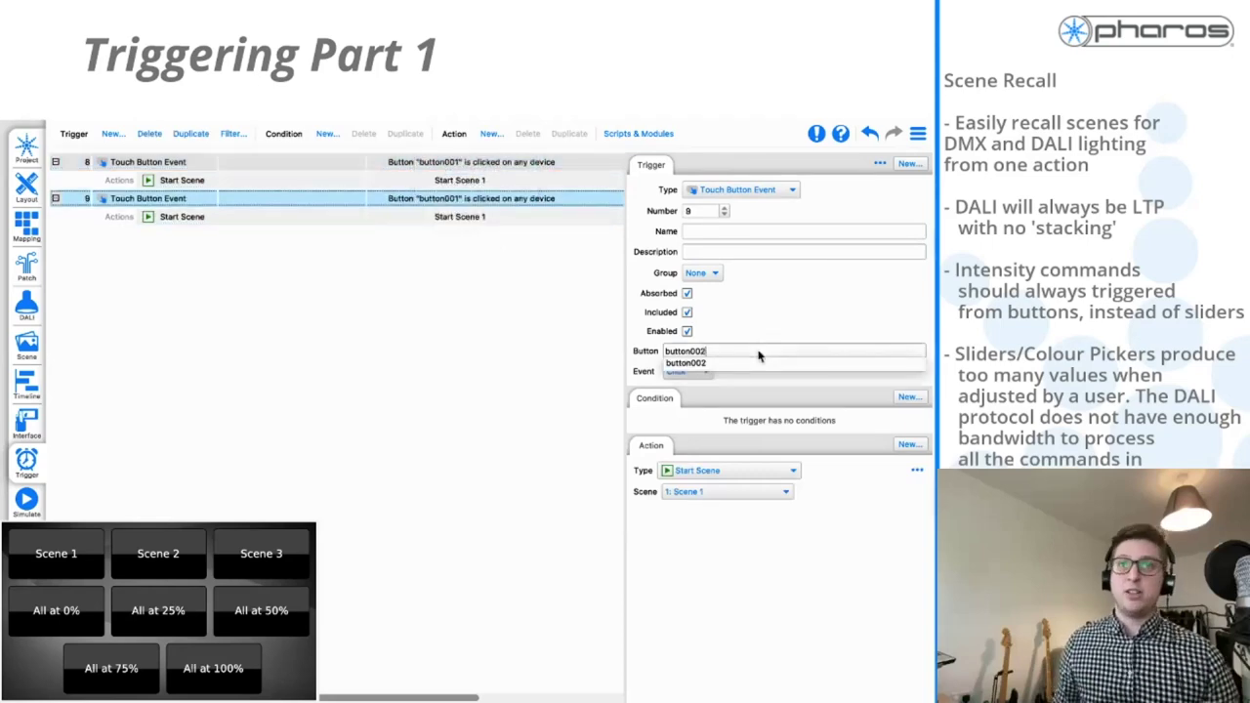
left_click(683, 491)
left_click(686, 511)
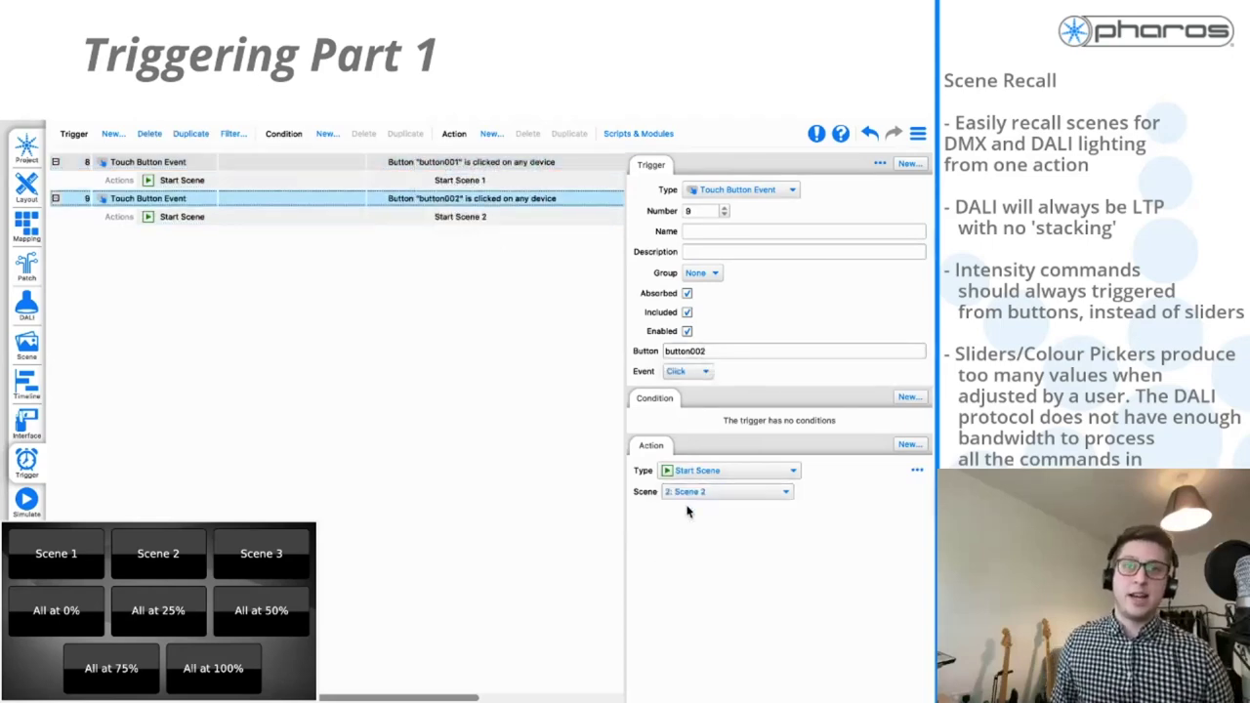
Duplicate the button002 trigger, assign the copy to button003 and make it start Scene 3
right_click(478, 201)
left_click(495, 207)
left_click(734, 351)
key("BackSpace")
type("3")
key("Return")
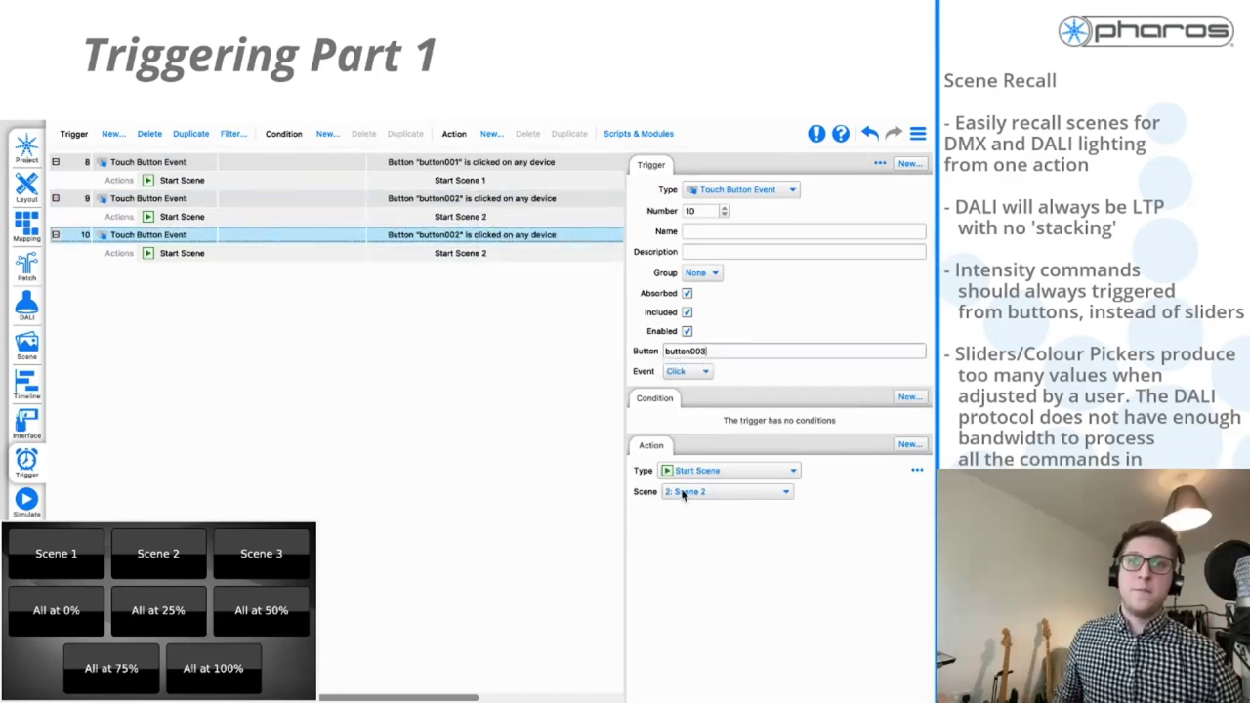
left_click(685, 491)
left_click(688, 507)
left_click(360, 501)
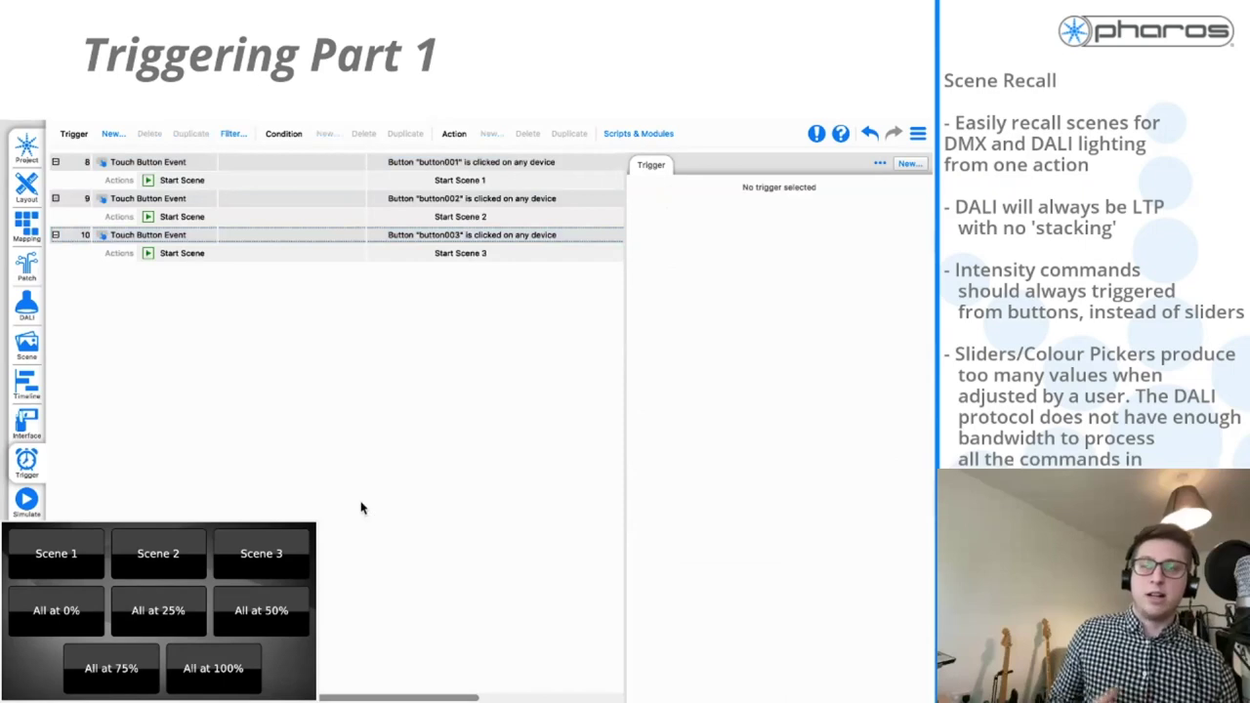
Collapse the button001, button002 and button003 triggers in the trigger list
left_click(56, 161)
left_click(55, 180)
left_click(56, 198)
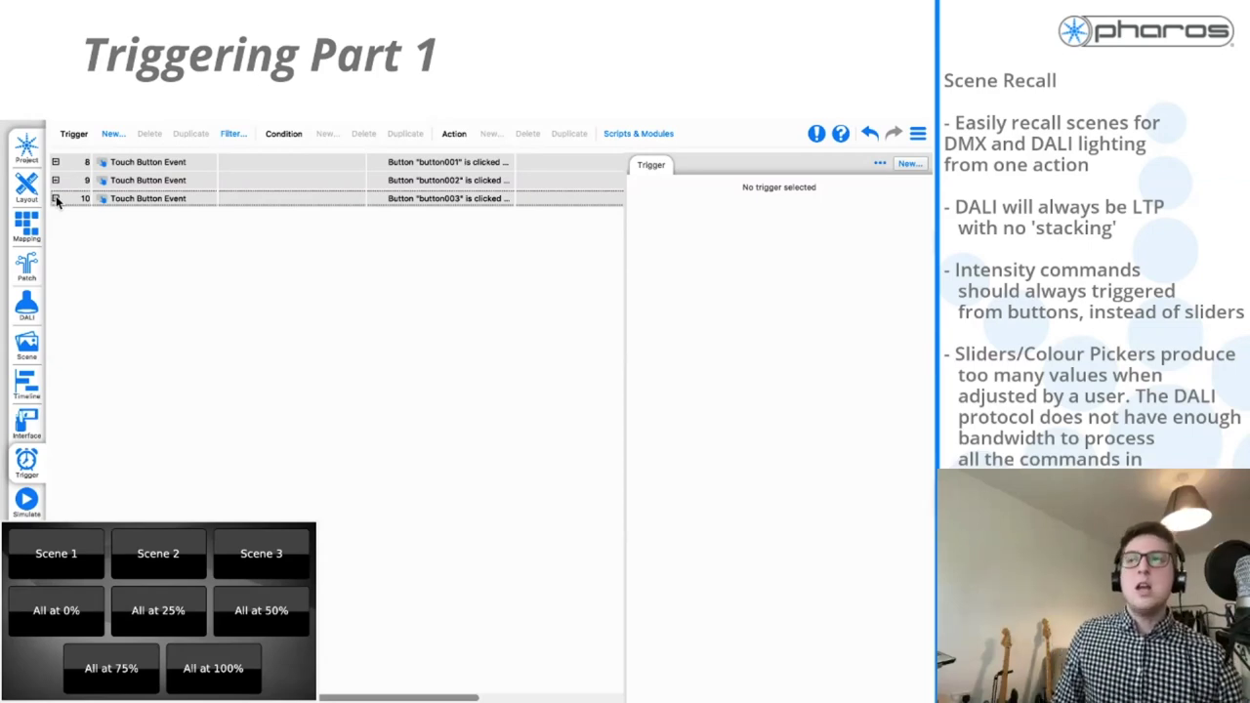
Add another Touch Button Event trigger that responds to button004
left_click(114, 133)
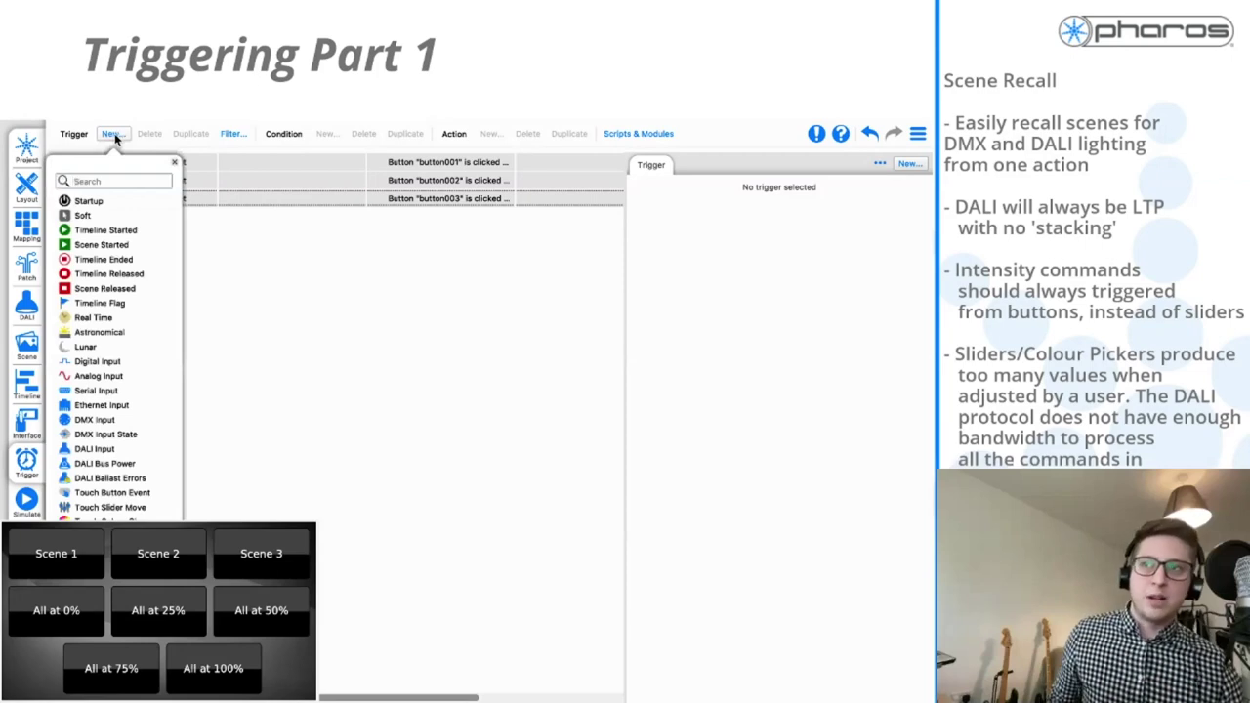
left_click(109, 492)
left_click(703, 353)
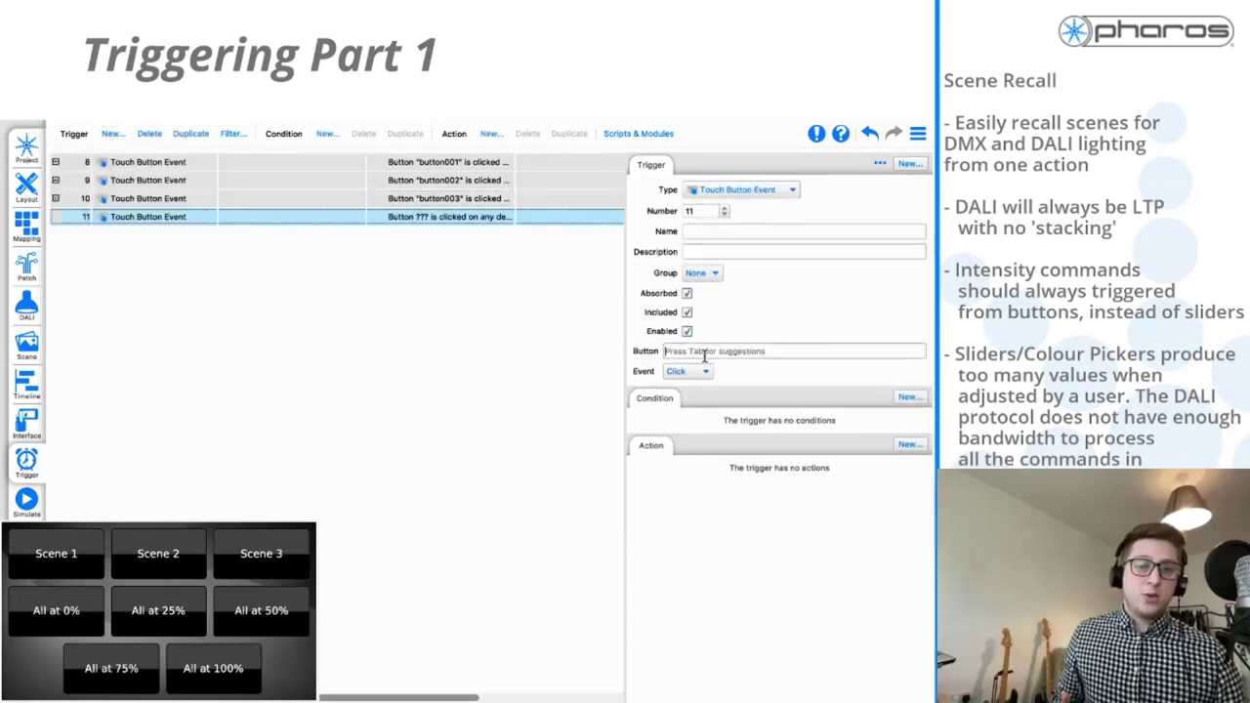
key("Tab")
left_click(705, 391)
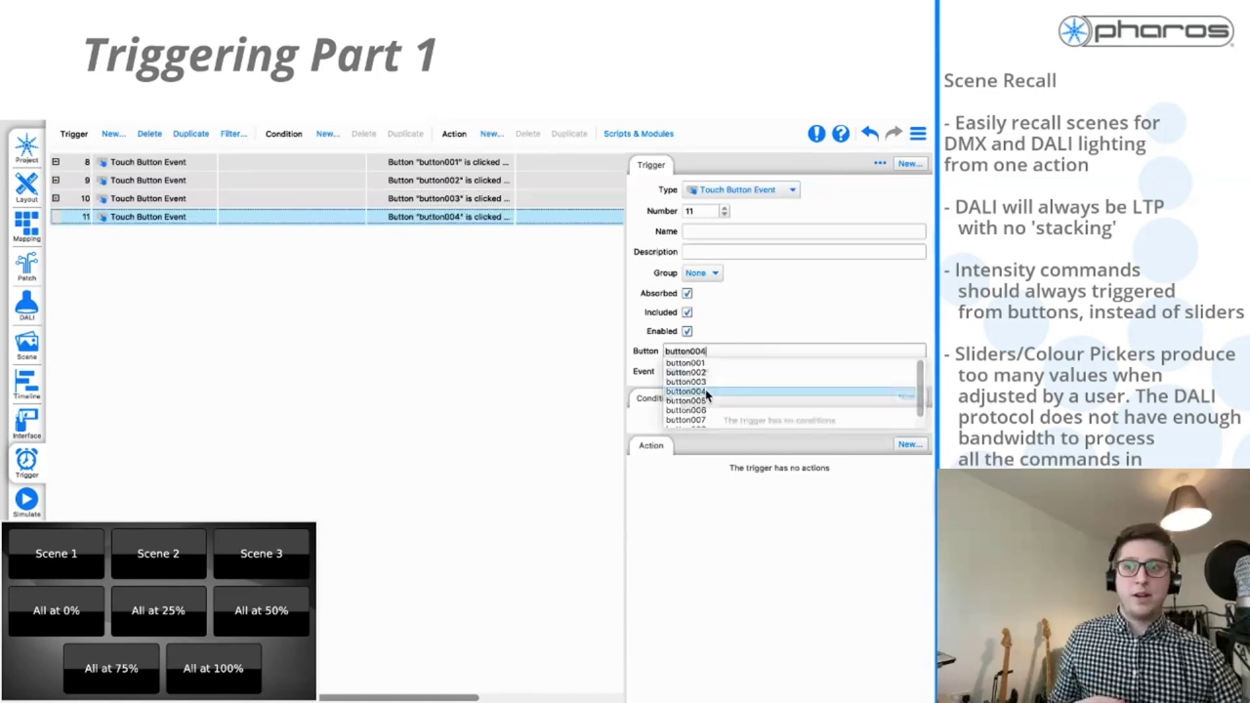
Add a Set DALI Output action to the button004 trigger
left_click(909, 444)
scroll(858, 411, "down", 5)
scroll(858, 410, "down", 2)
left_click(839, 348)
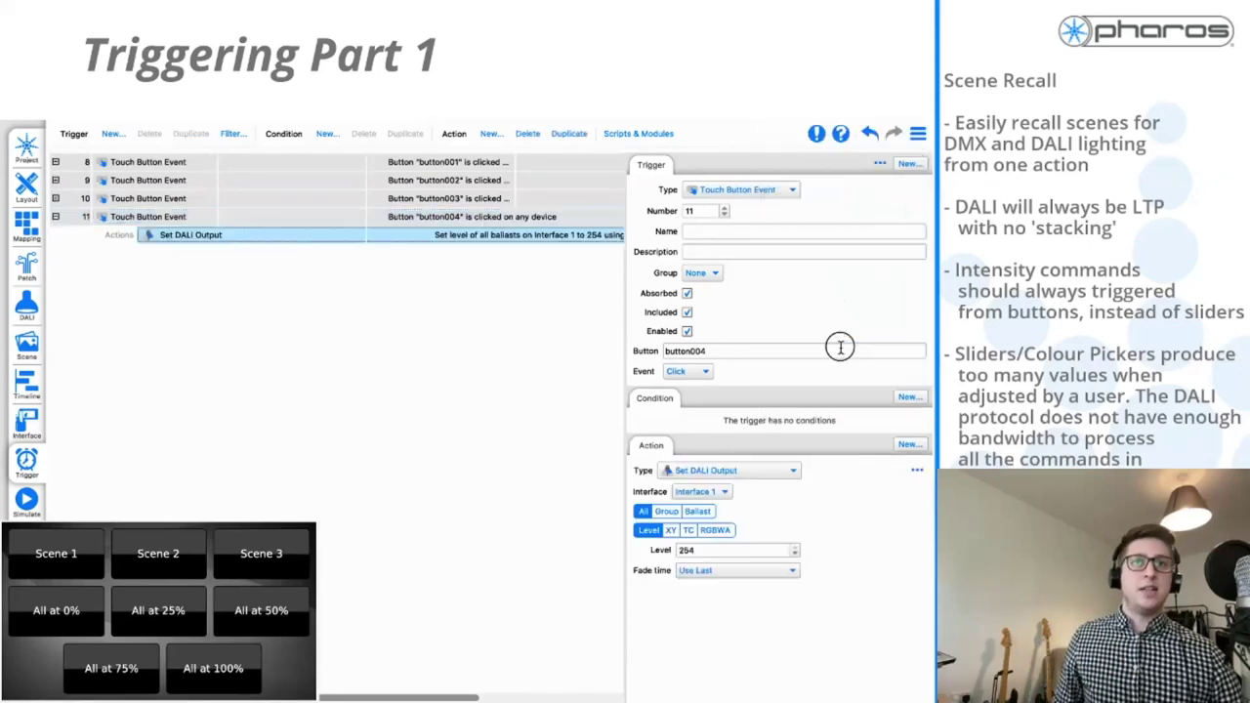
Examine the Set DALI Output action's All, Group and Ballast targets and its Level, XY, TC and RGBWA modes
left_click(645, 513)
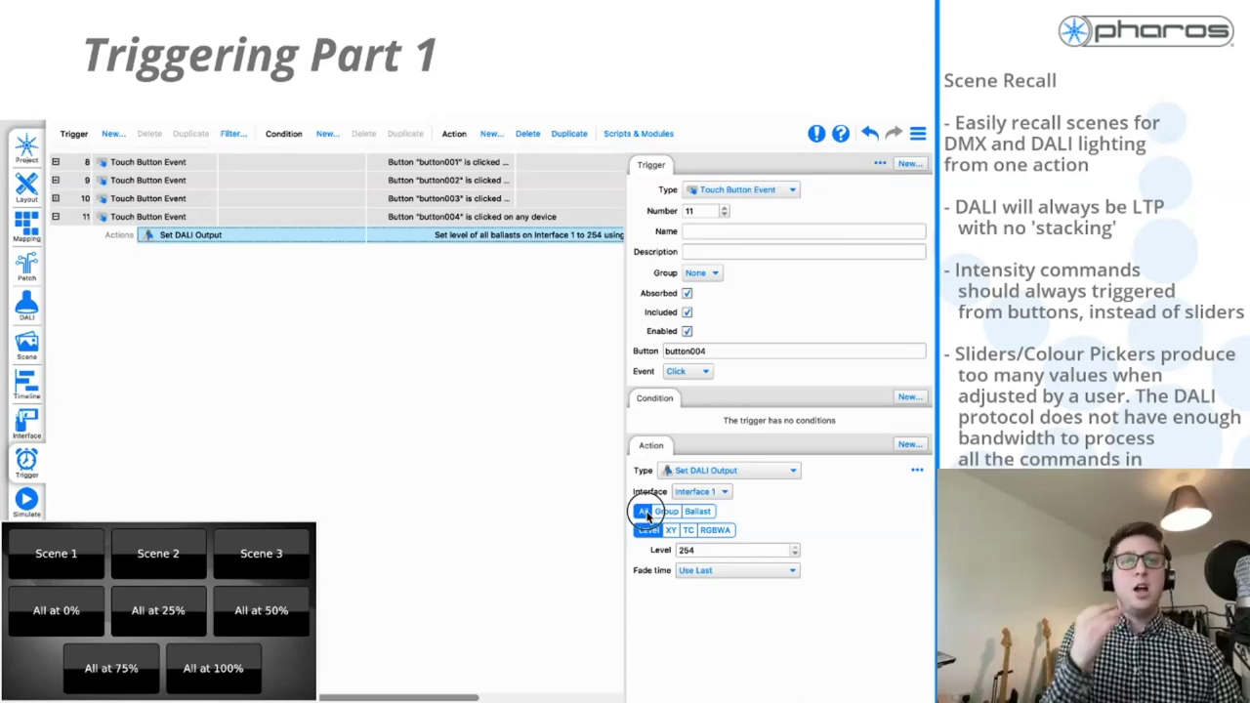
left_click(666, 513)
left_click(699, 512)
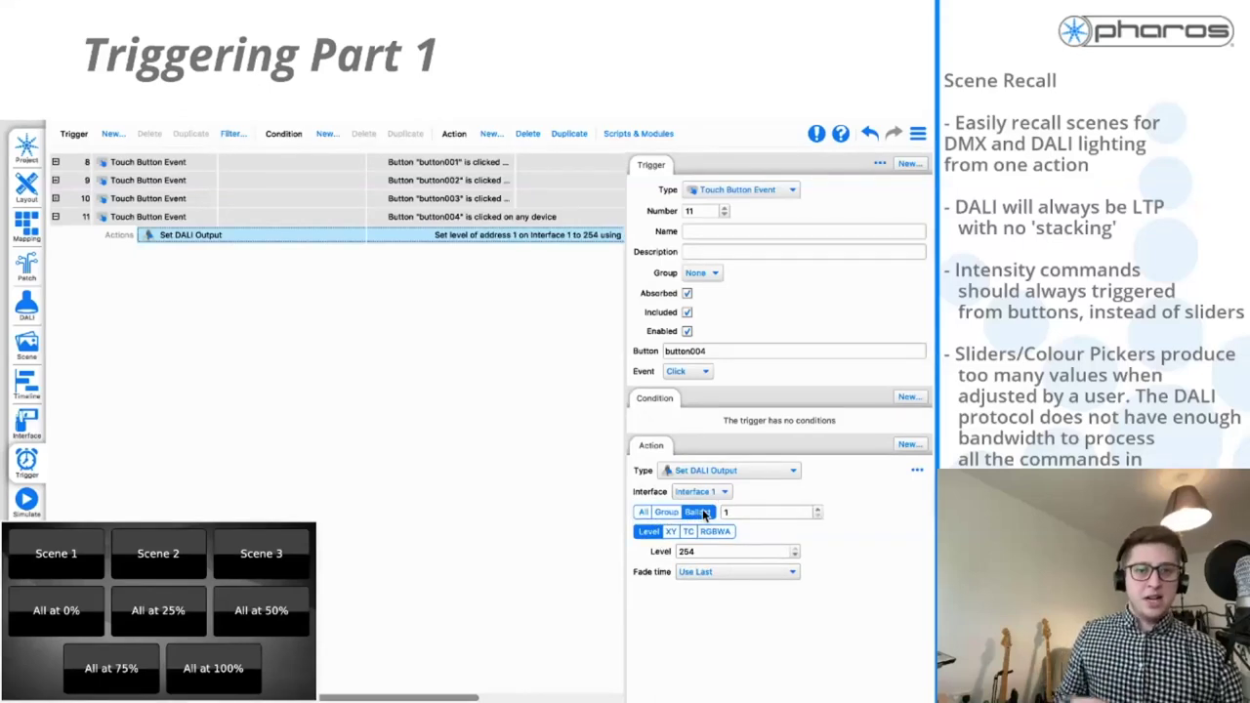
left_click(645, 512)
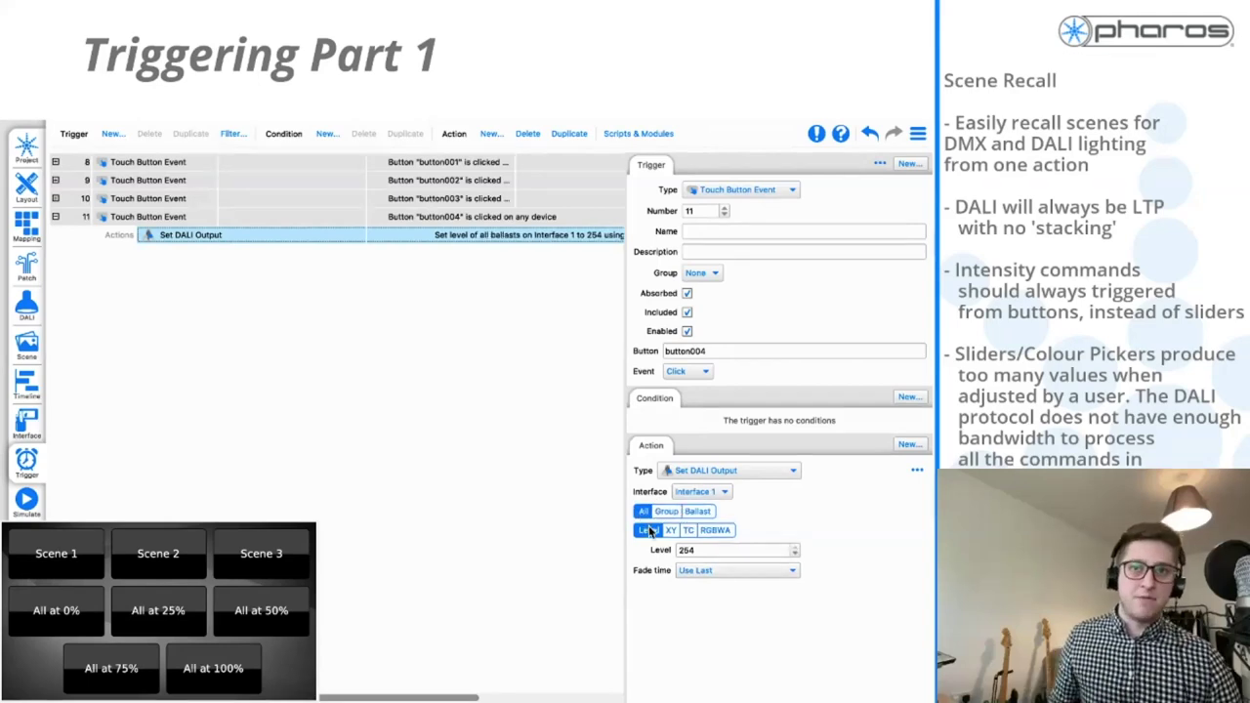
left_click(671, 531)
left_click(686, 530)
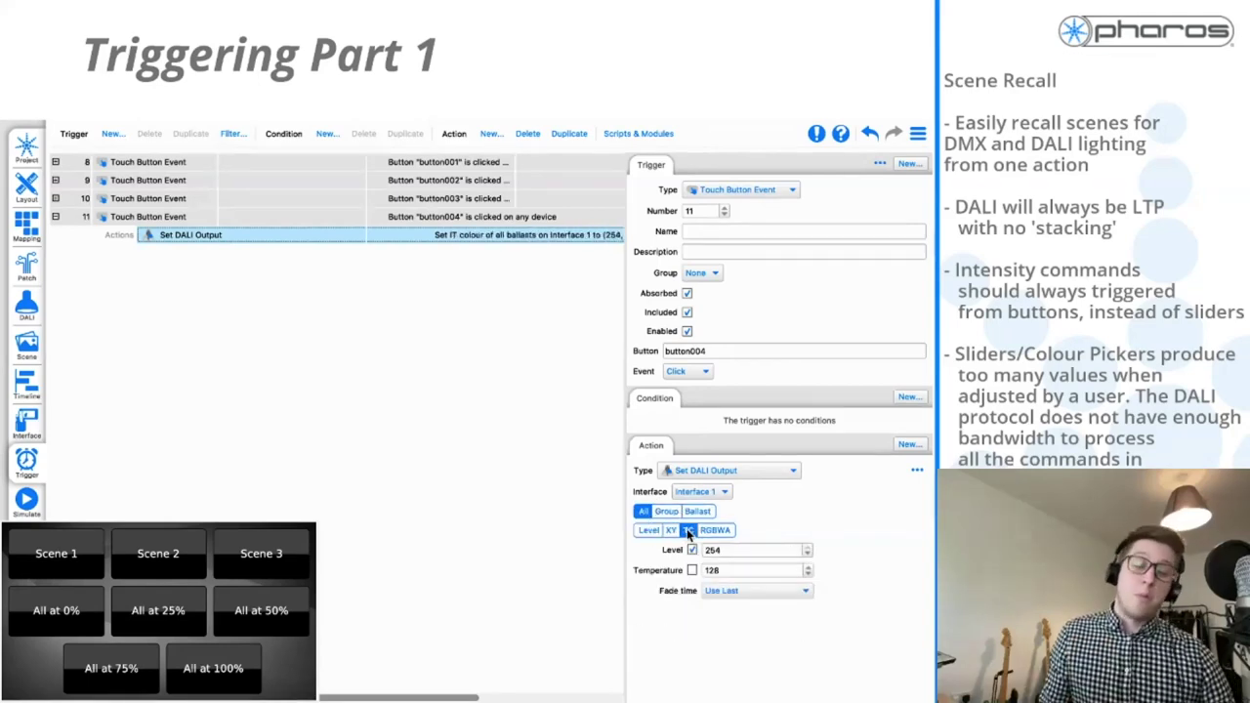
left_click(716, 530)
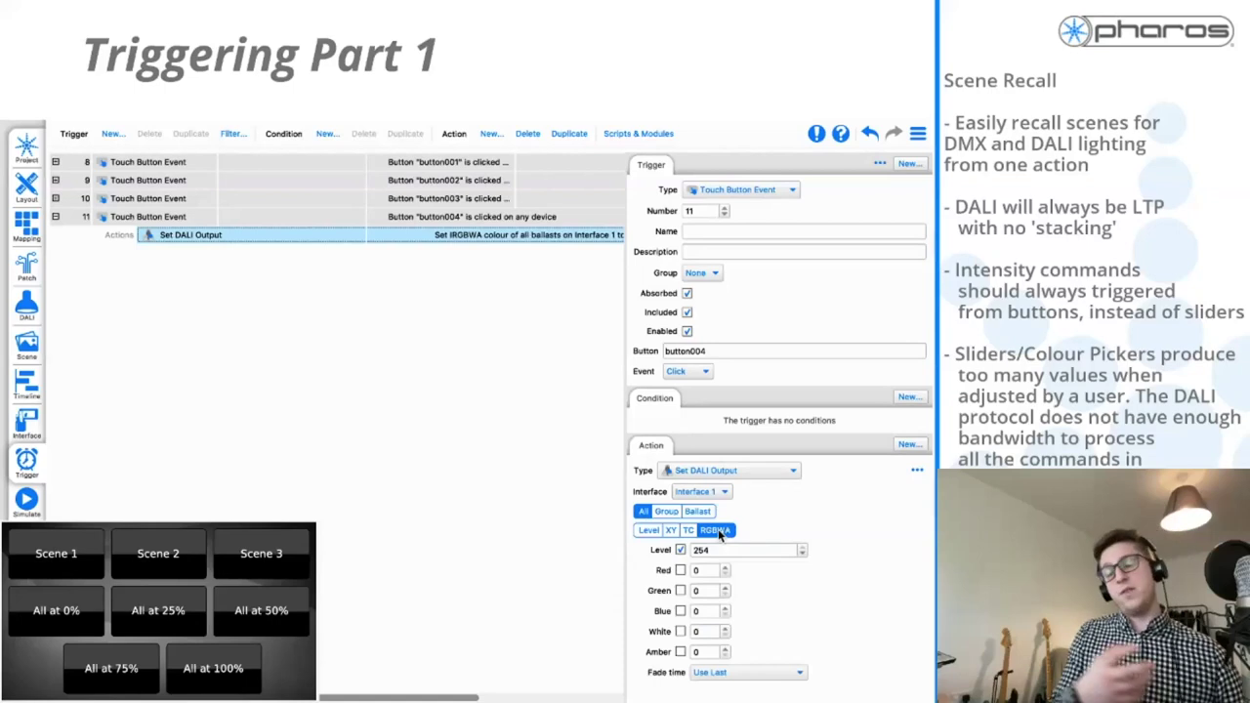
left_click(648, 530)
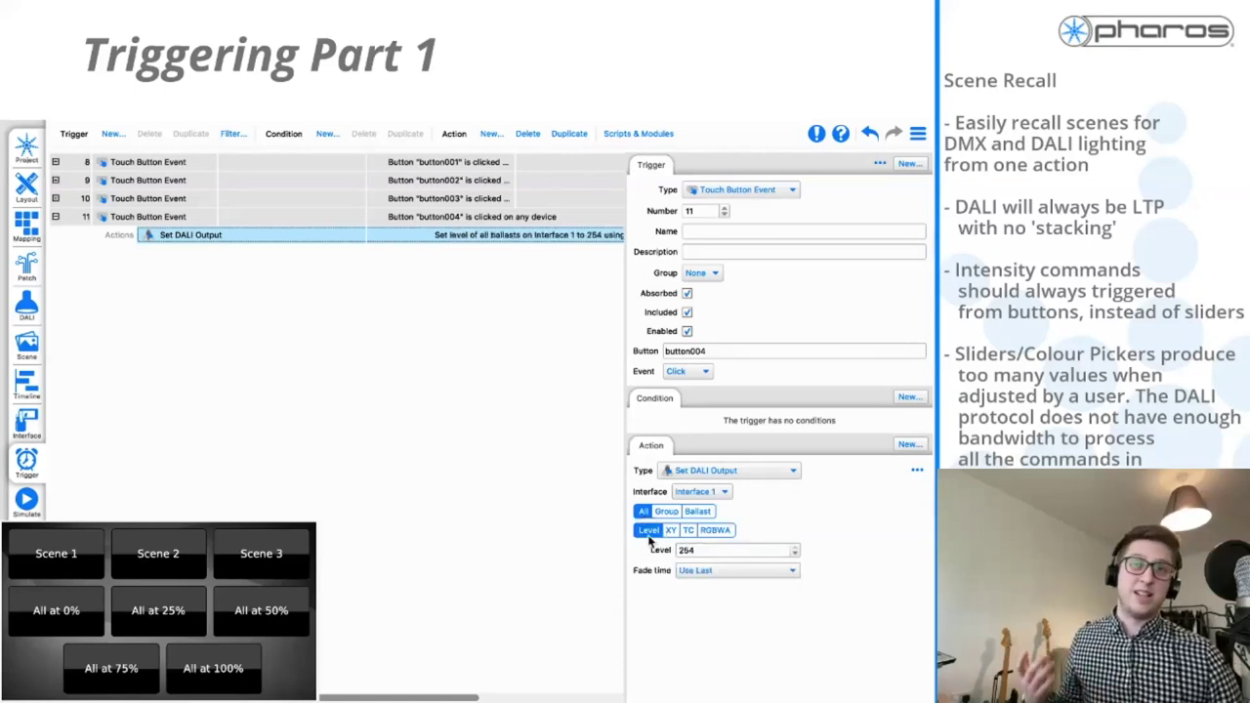
Set the DALI level for all ballasts on Interface 1 to 0 in the button004 action
double_click(723, 551)
type("0")
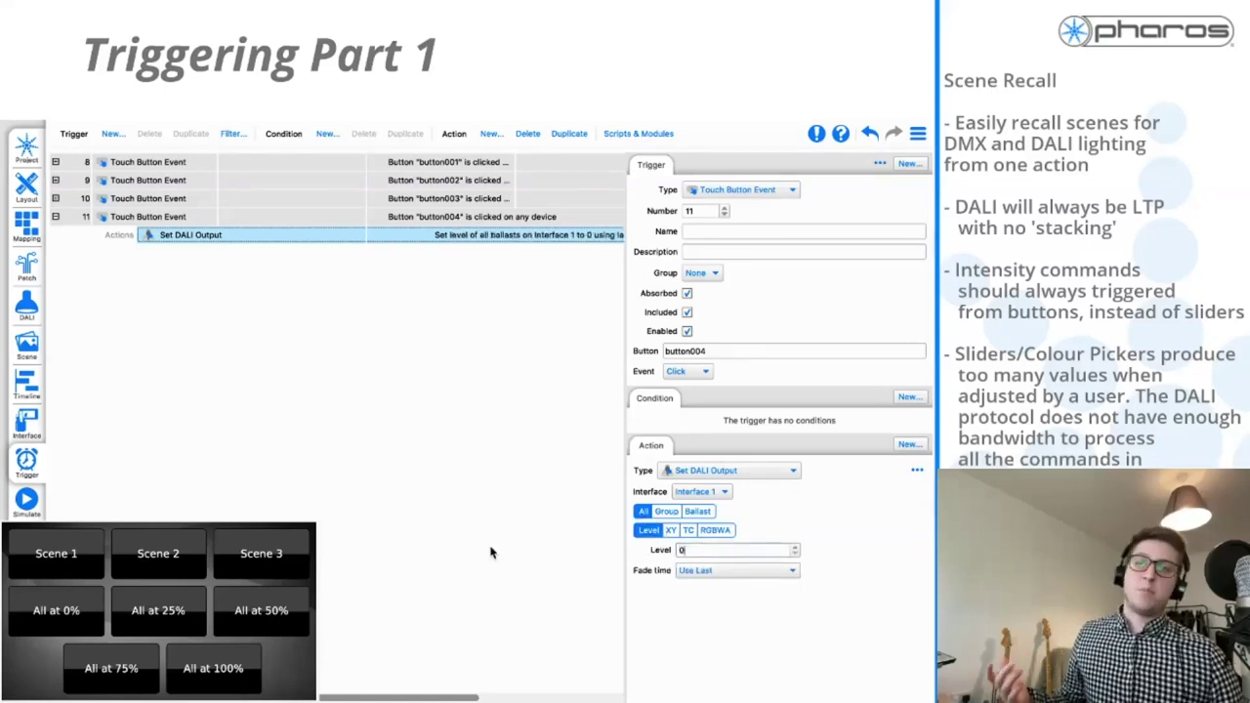
left_click(306, 299)
Duplicate the button004 trigger, assign the copy to button005 and set its DALI level to 64
left_click(385, 219)
right_click(386, 223)
left_click(429, 229)
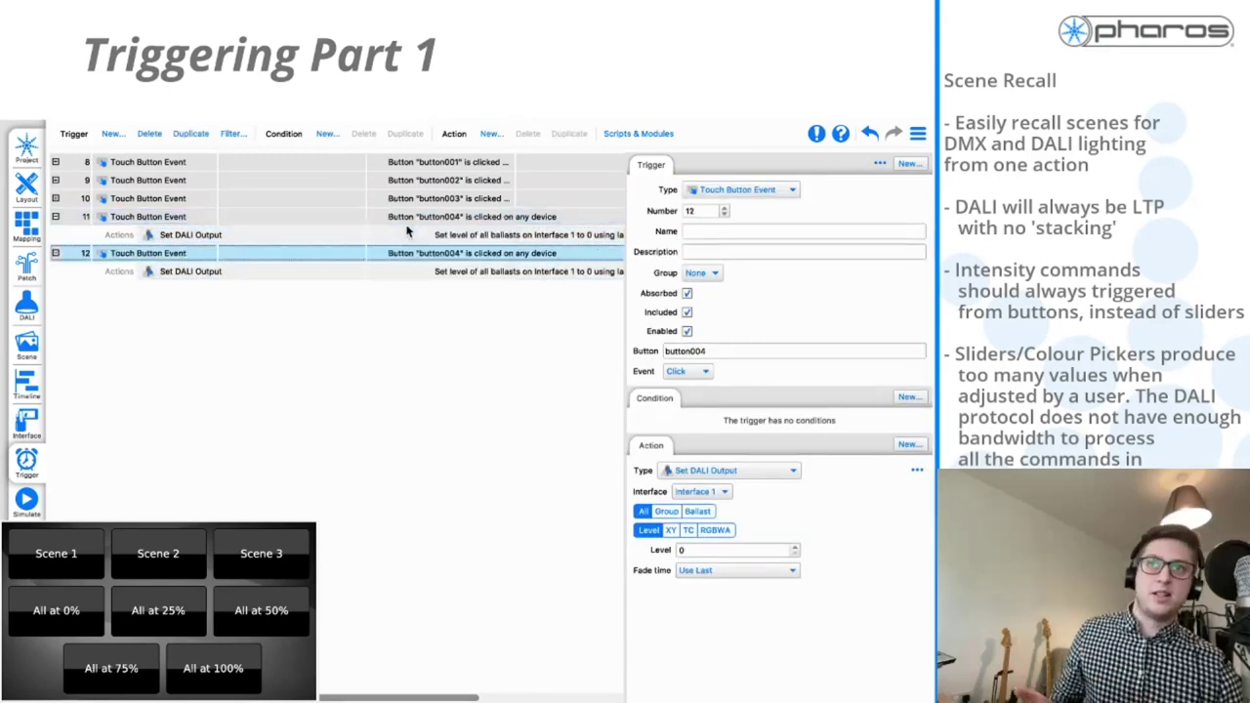
left_click(787, 350)
key("BackSpace")
type("5")
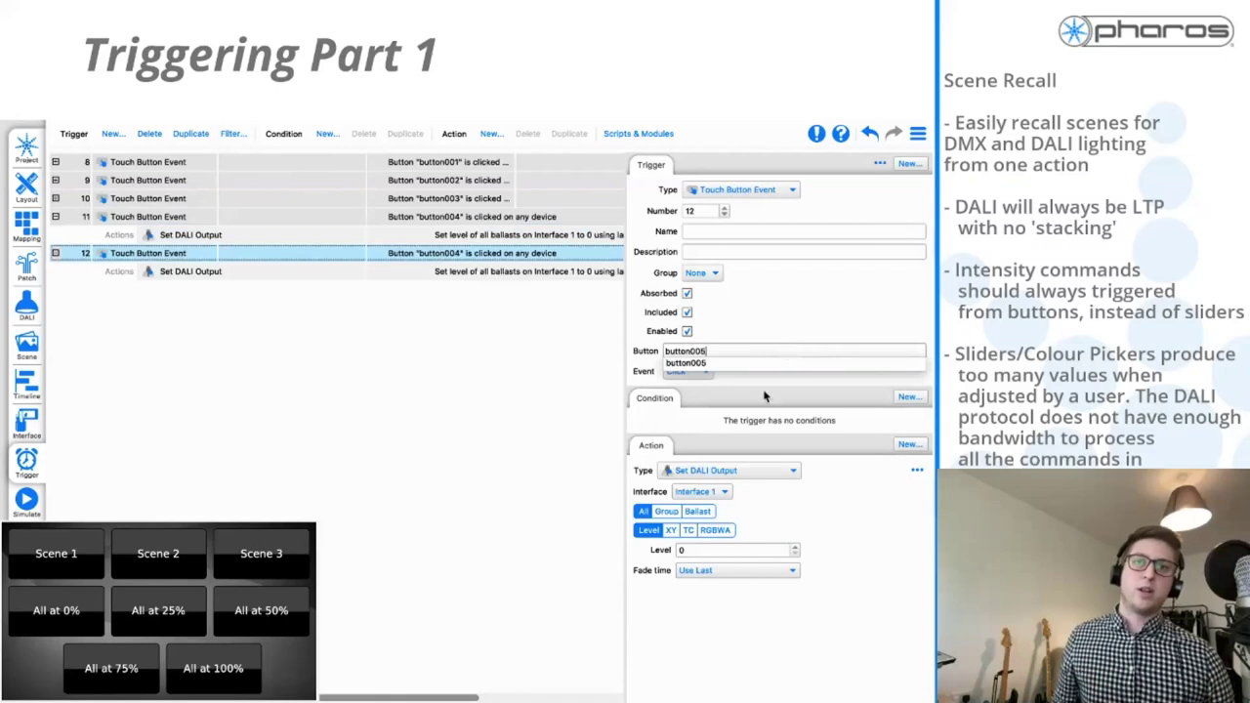
key("Return")
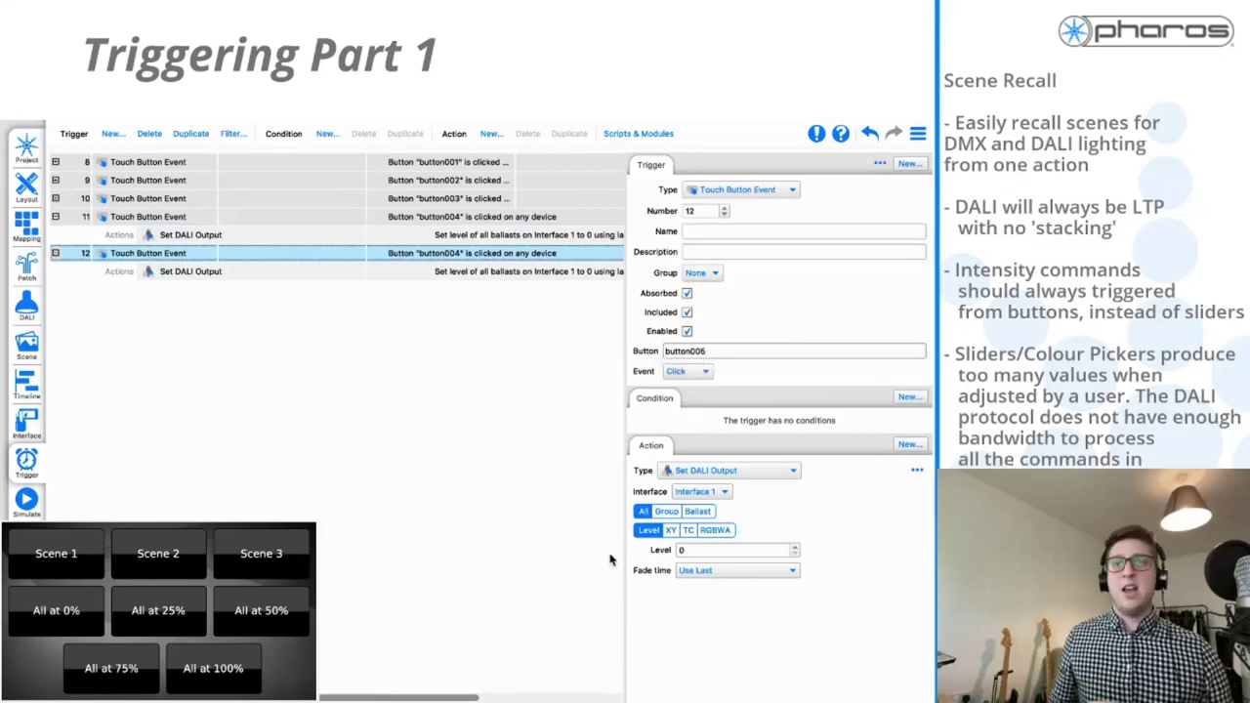
double_click(694, 551)
type("64")
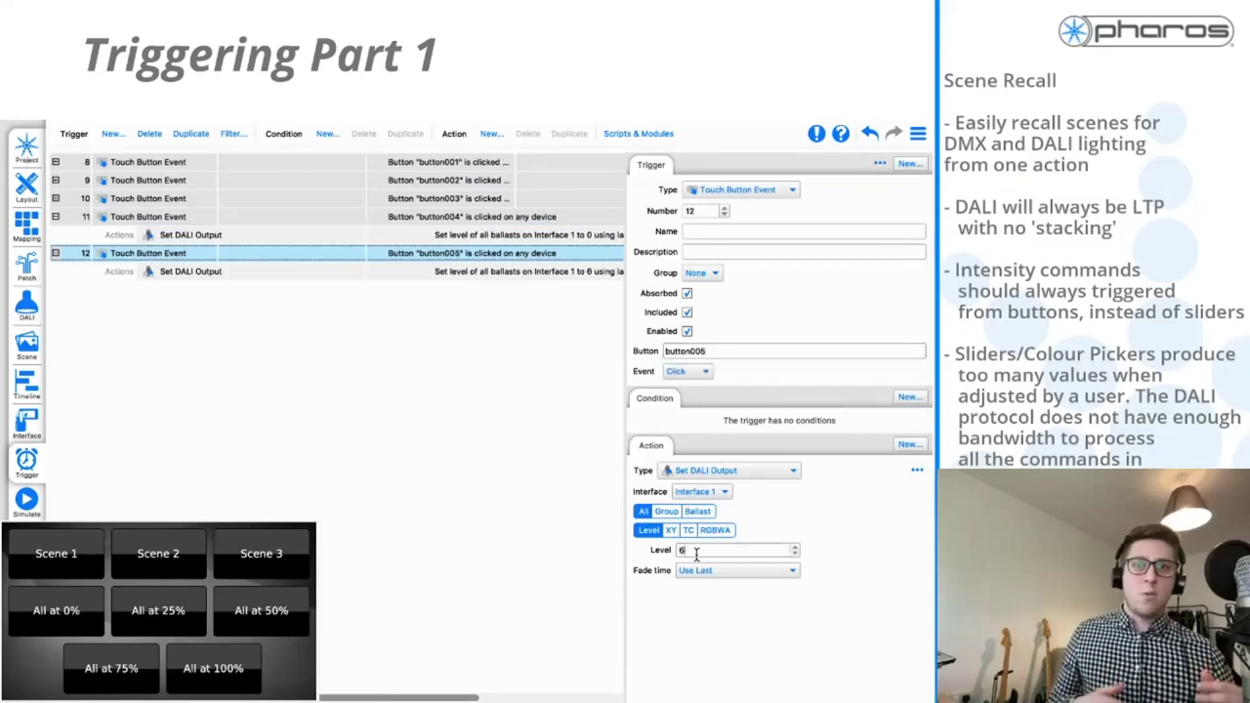
left_click(403, 414)
Duplicate the button005 trigger, assign the copy to button006 and set its DALI level to 127
right_click(481, 253)
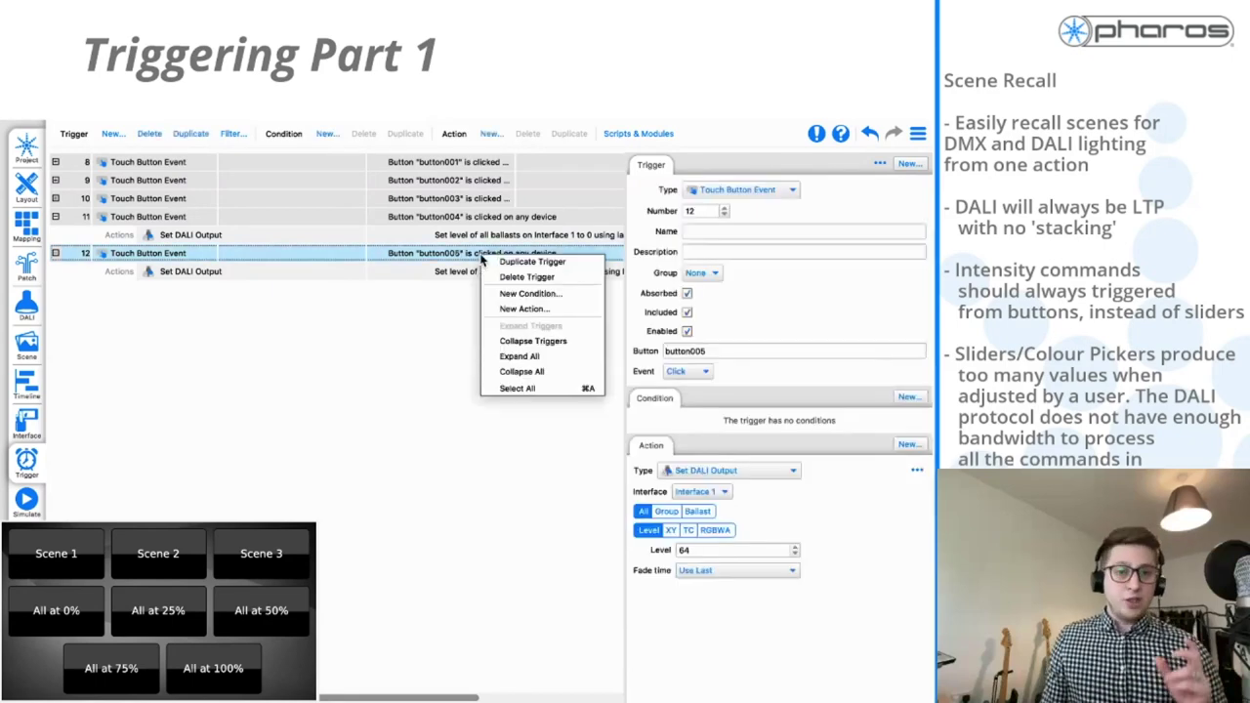
left_click(506, 266)
left_click(725, 351)
key("BackSpace")
type("6")
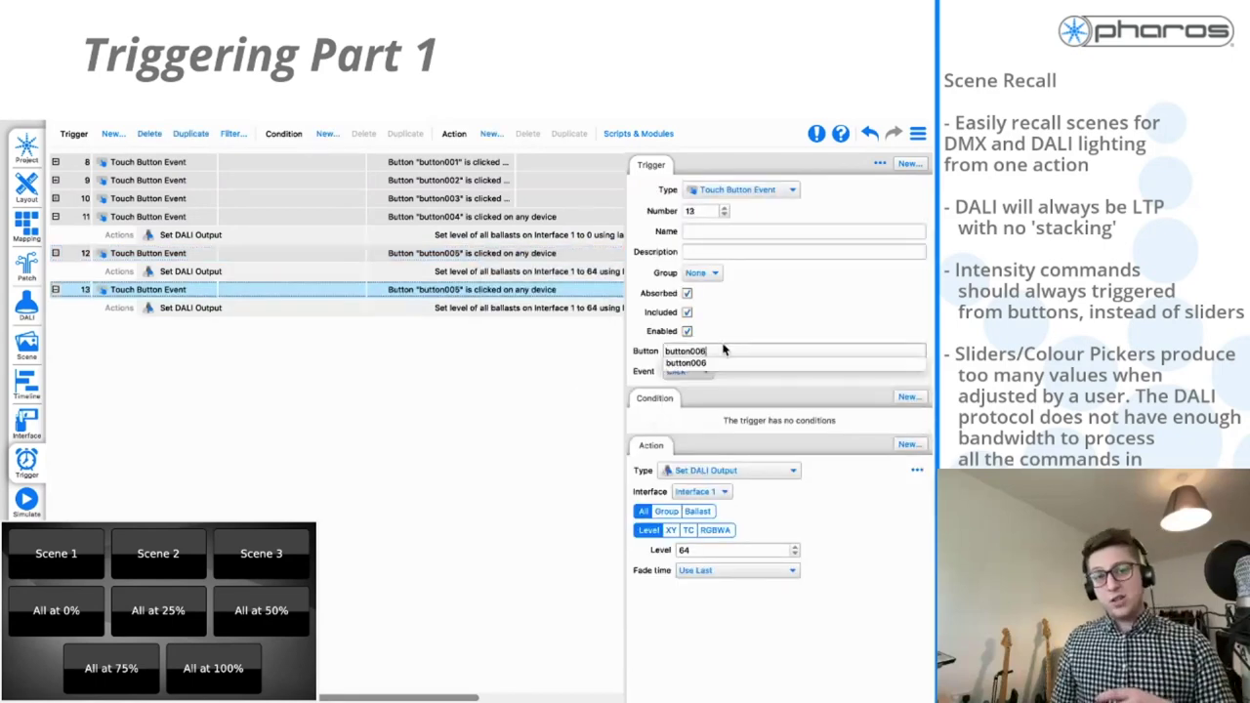
double_click(701, 551)
type("1")
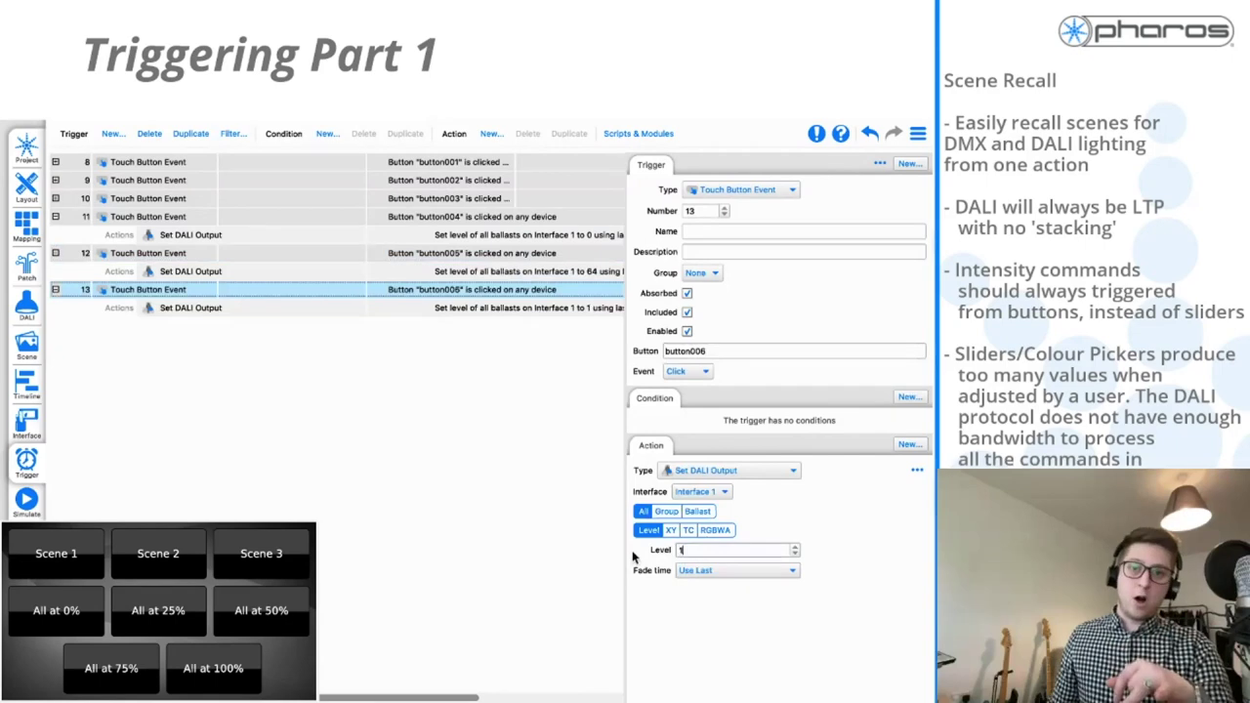
type("27")
Duplicate the button006 trigger, assign the copy to button007 and set its DALI level to 190
right_click(468, 289)
left_click(517, 295)
left_click(777, 353)
key("BackSpace")
type("7")
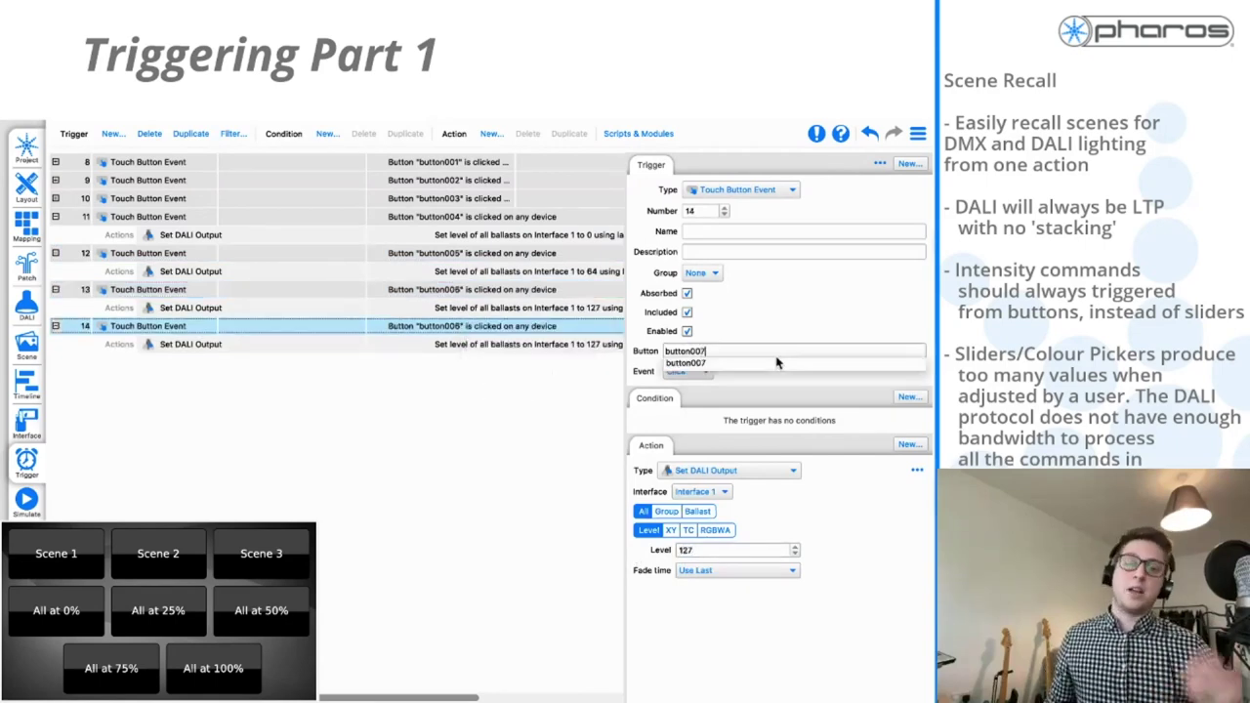
double_click(706, 550)
type("190")
Duplicate the button007 trigger, assign the copy to button008 and set its DALI level to 254
right_click(515, 327)
left_click(538, 333)
left_click(742, 351)
key("BackSpace")
type("8")
double_click(719, 550)
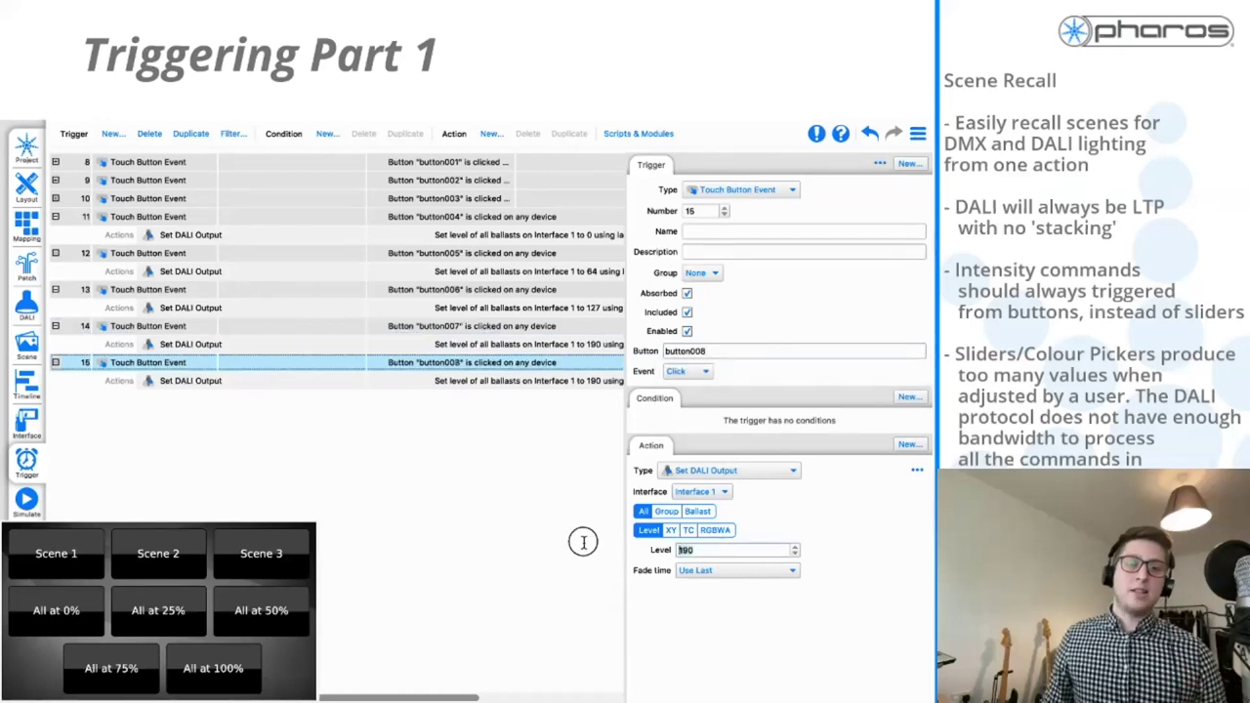
type("254")
left_click(328, 493)
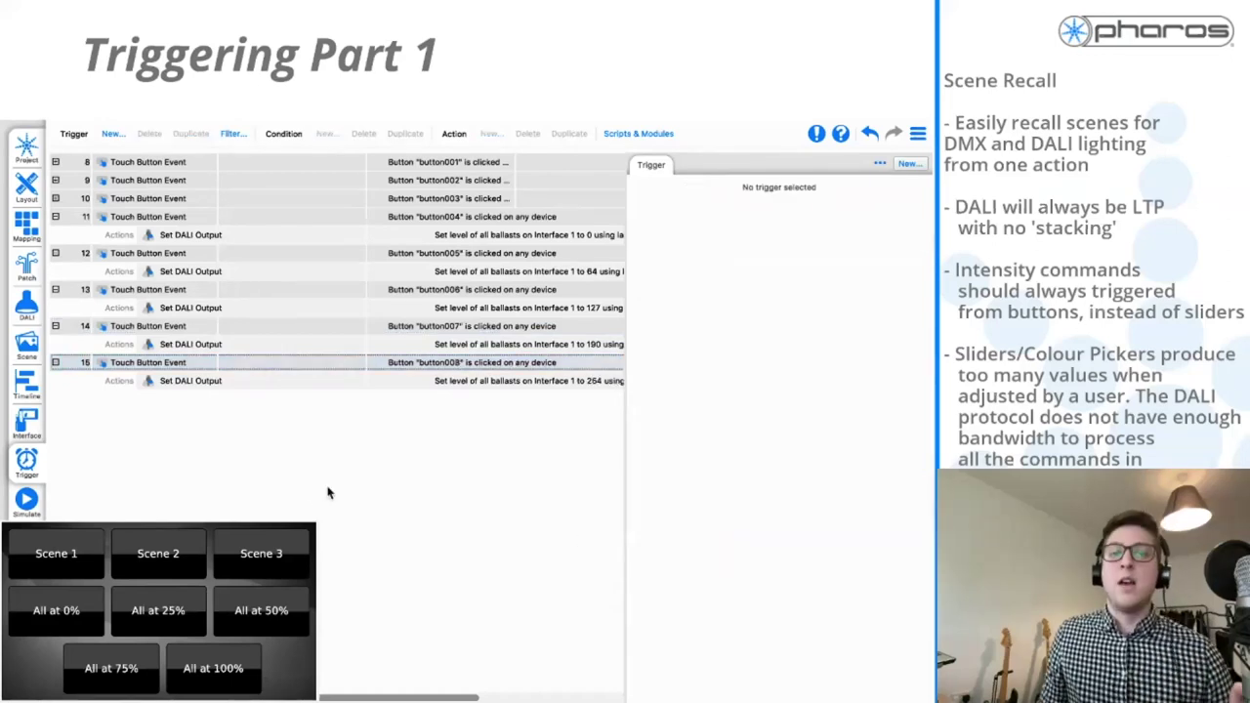
Collapse the button004 to button008 triggers and widen the trigger description column to fit its full text
left_click(55, 217)
left_click(56, 234)
left_click(56, 253)
left_click(55, 271)
left_click(56, 290)
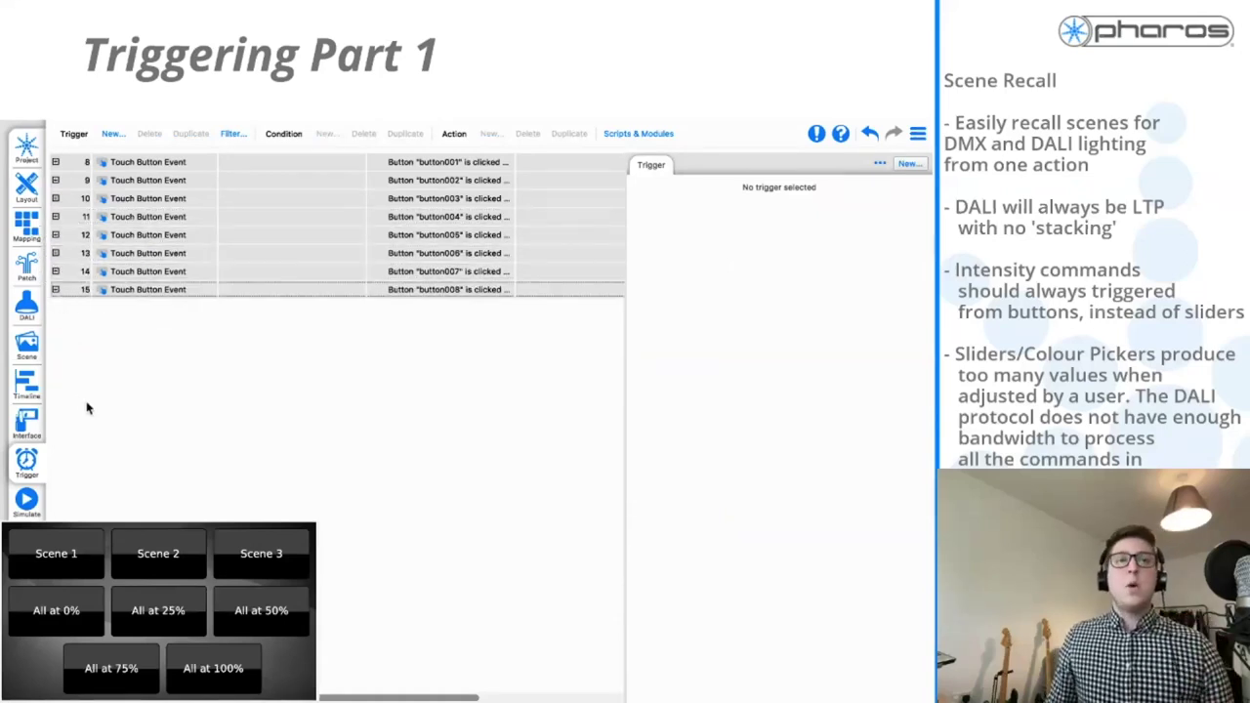
left_click_drag(516, 248, 598, 252)
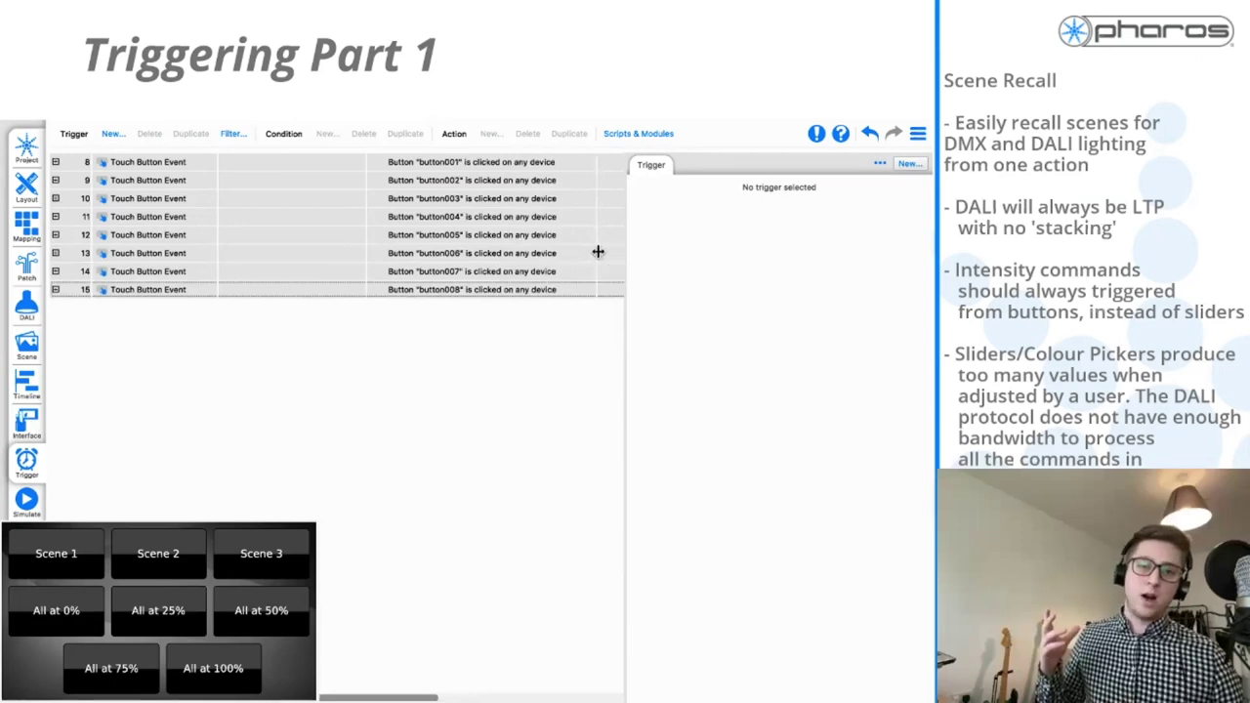
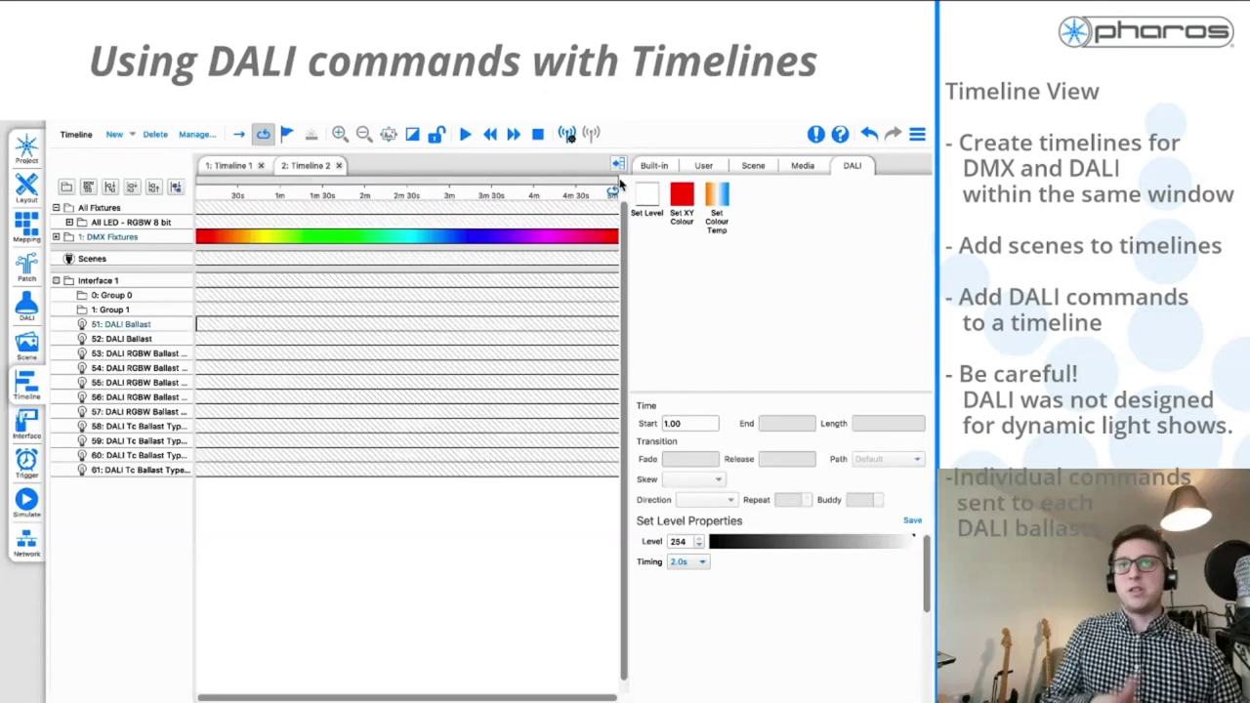
Move the Set Level command on DALI Ballast 51 to start at 0.00 and copy it to DALI Ballast 52
left_click_drag(615, 181, 186, 186)
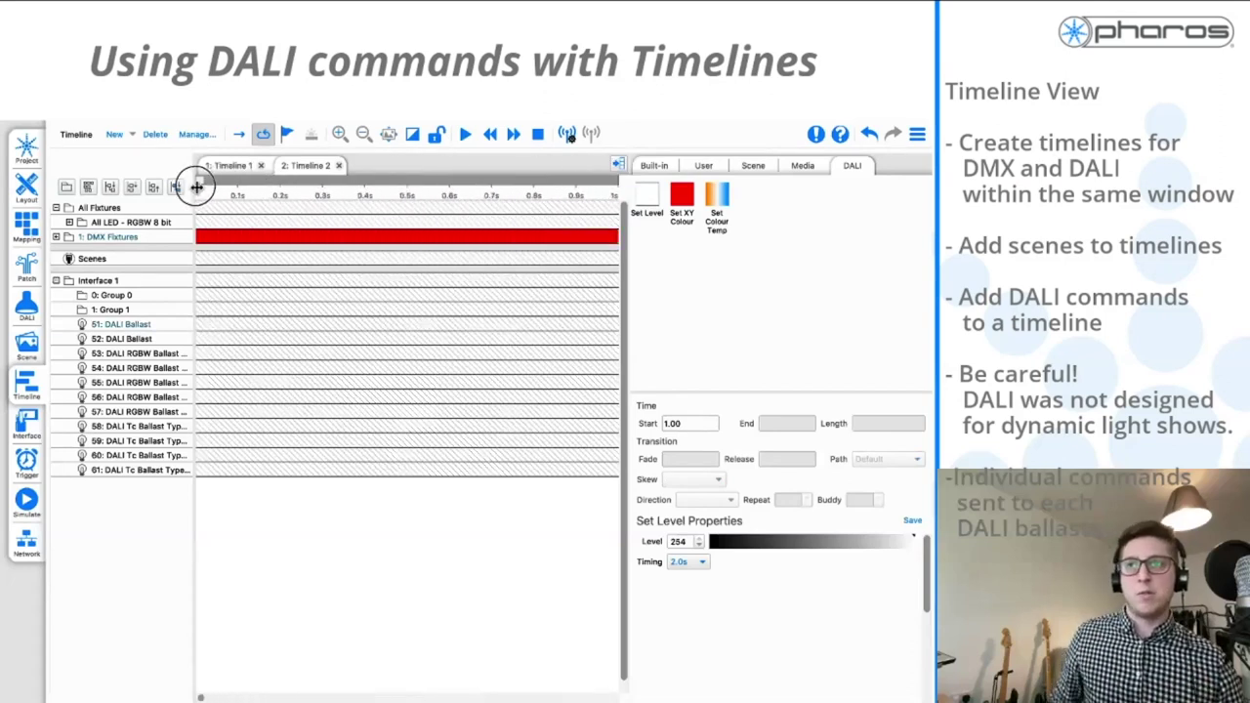
left_click_drag(232, 324, 198, 325)
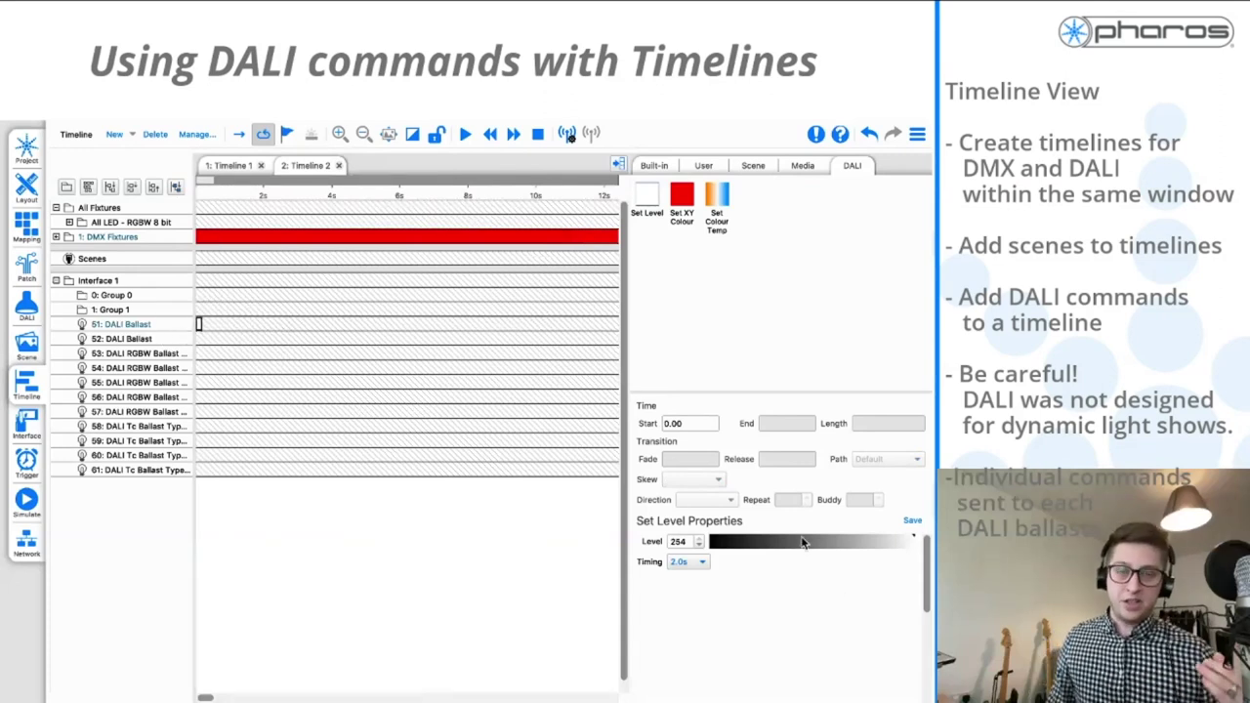
right_click(198, 324)
left_click(209, 328)
right_click(201, 339)
left_click(216, 358)
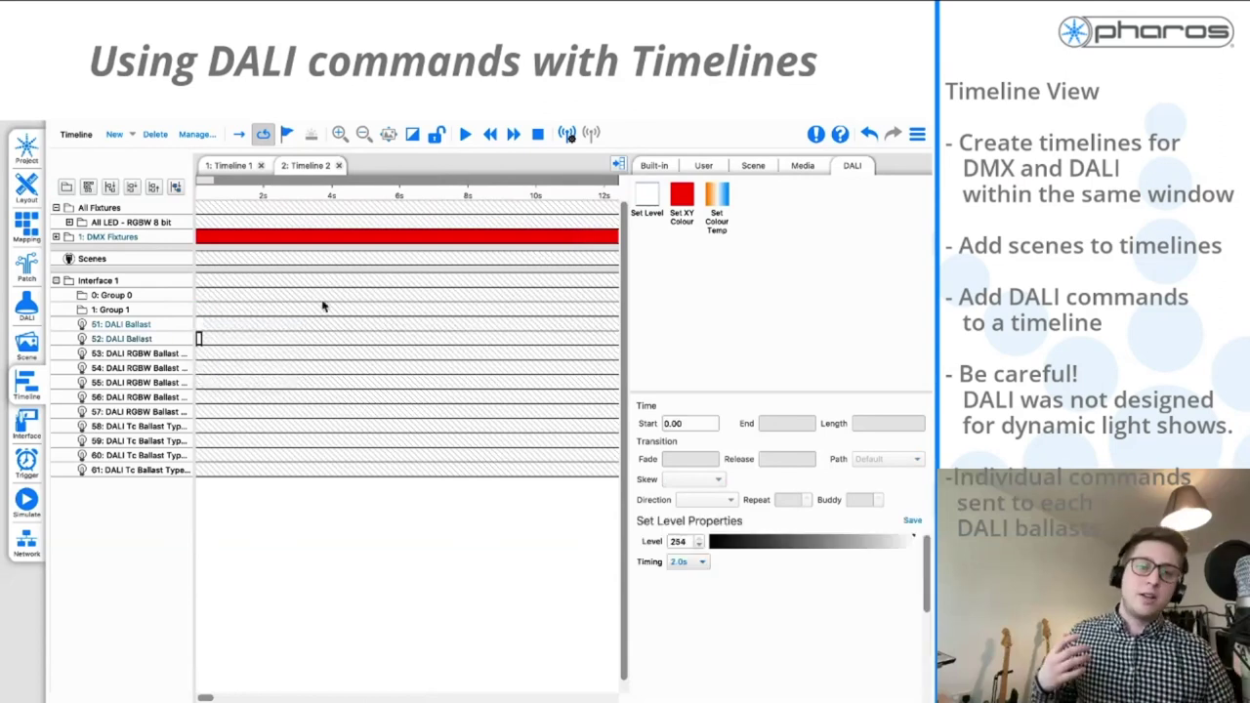
Place a Set Colour Temp command at 0.00 on DALI Tc Ballast 58 and set its temperature to 0
left_click_drag(599, 264, 201, 426)
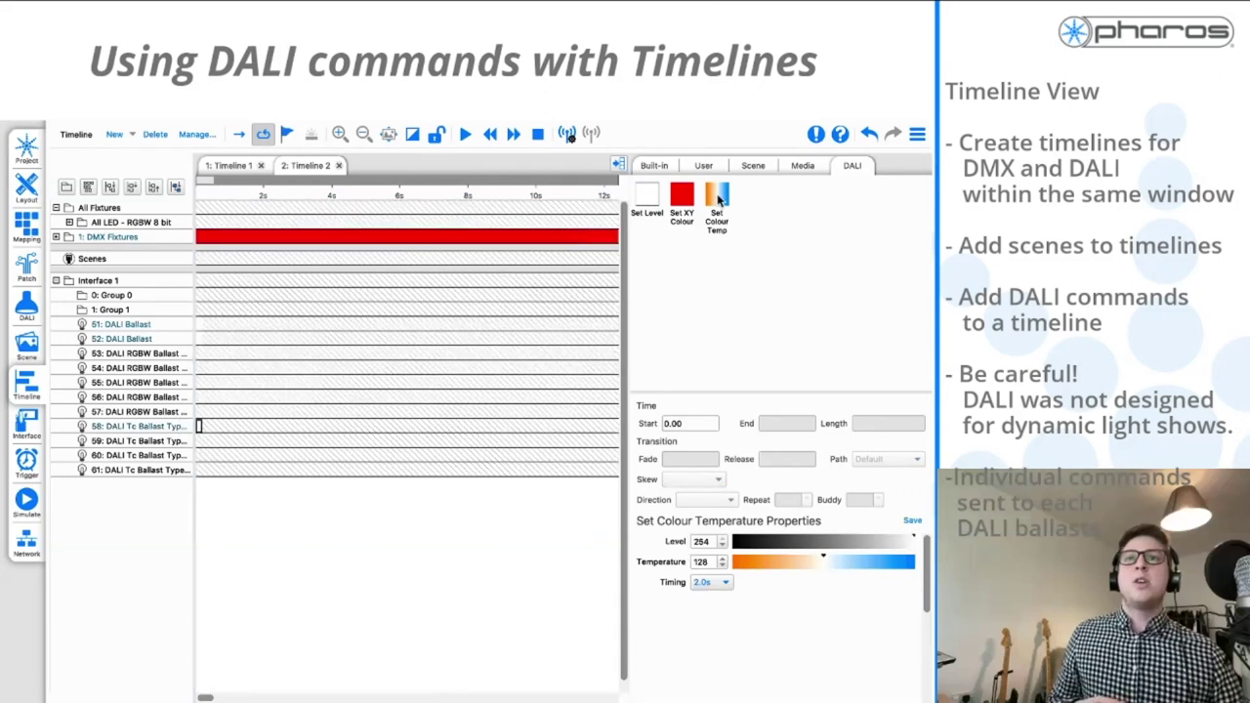
left_click_drag(821, 558, 923, 568)
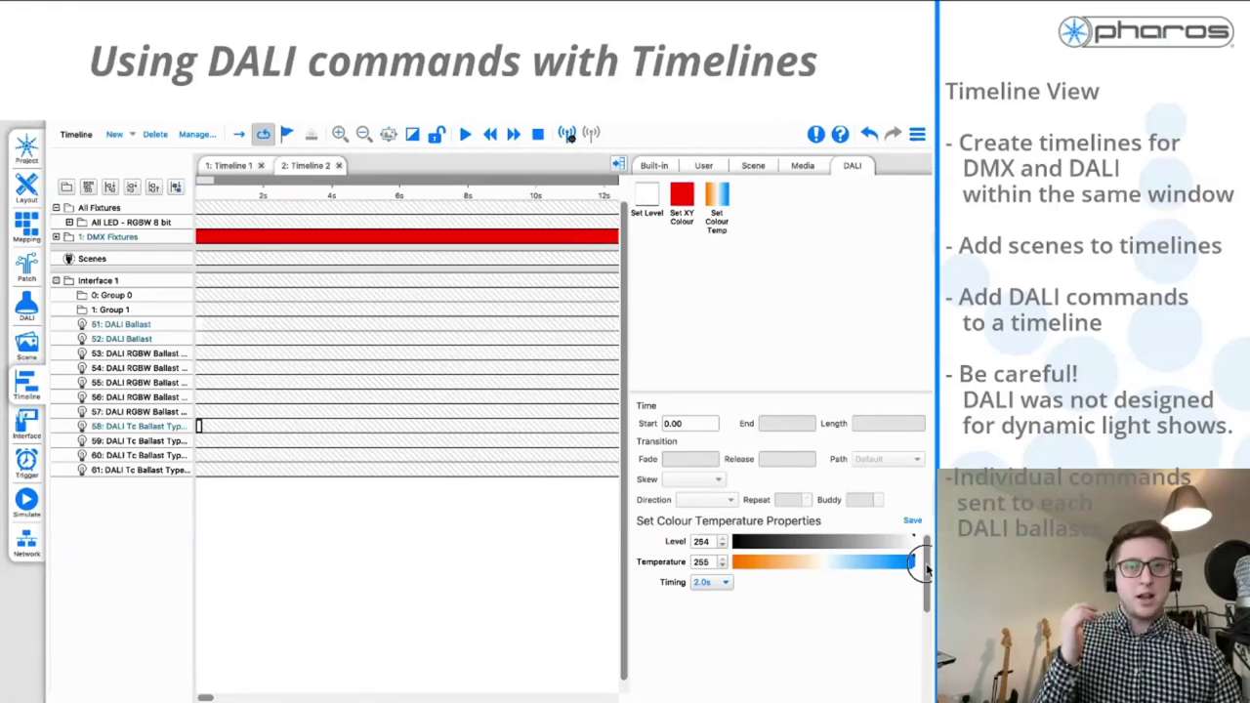
left_click_drag(923, 569, 669, 557)
left_click(220, 480)
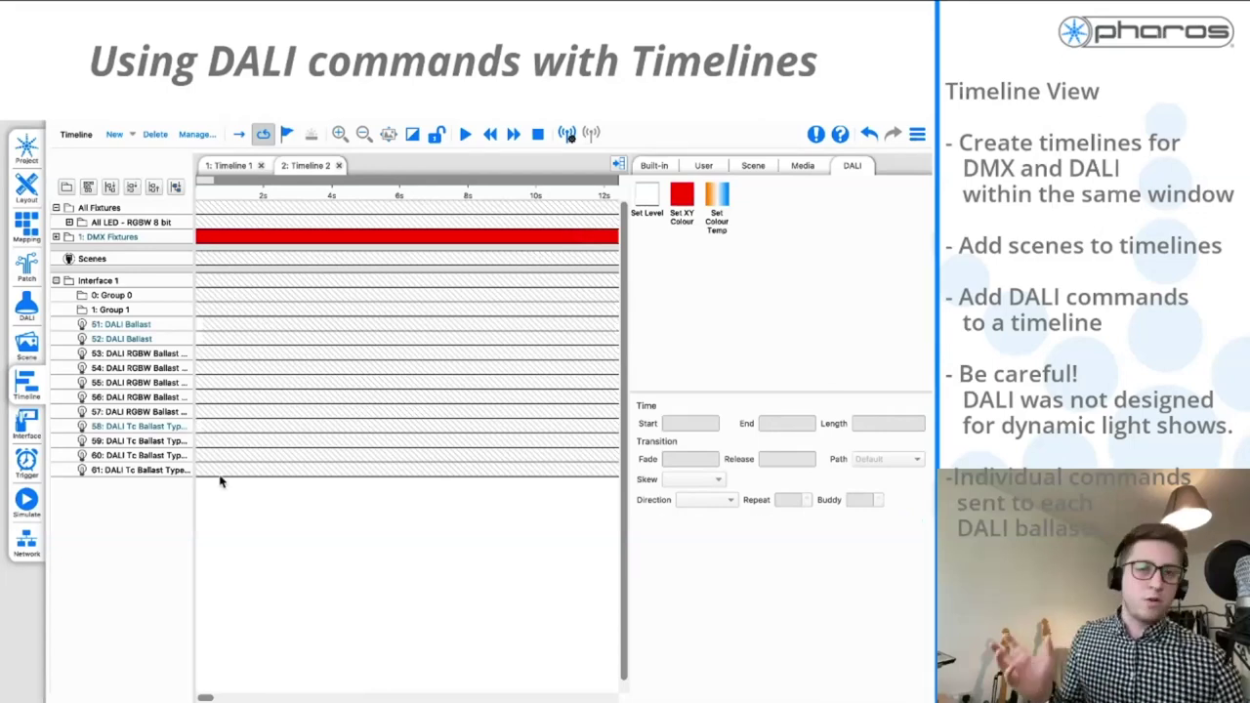
Copy the colour temperature command from DALI Tc Ballast 58 to the start of Tc ballasts 59, 60 and 61
left_click(200, 427)
right_click(201, 423)
left_click(203, 442)
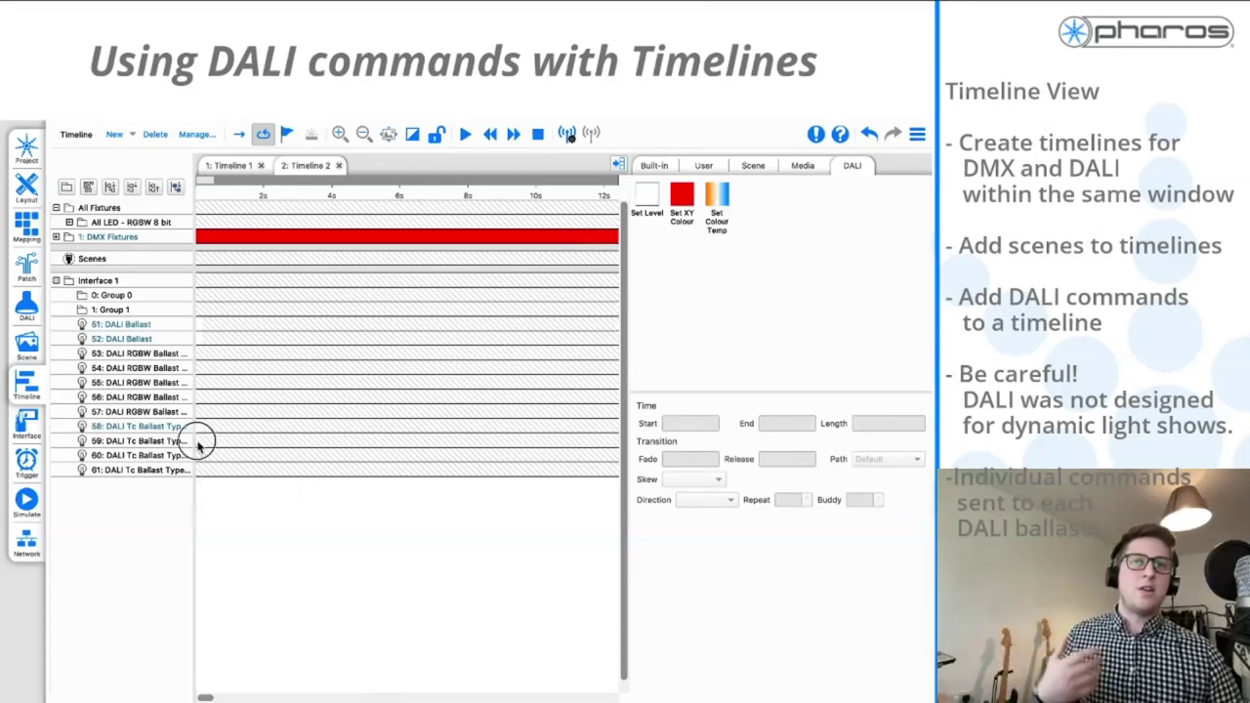
right_click(200, 446)
left_click(220, 458)
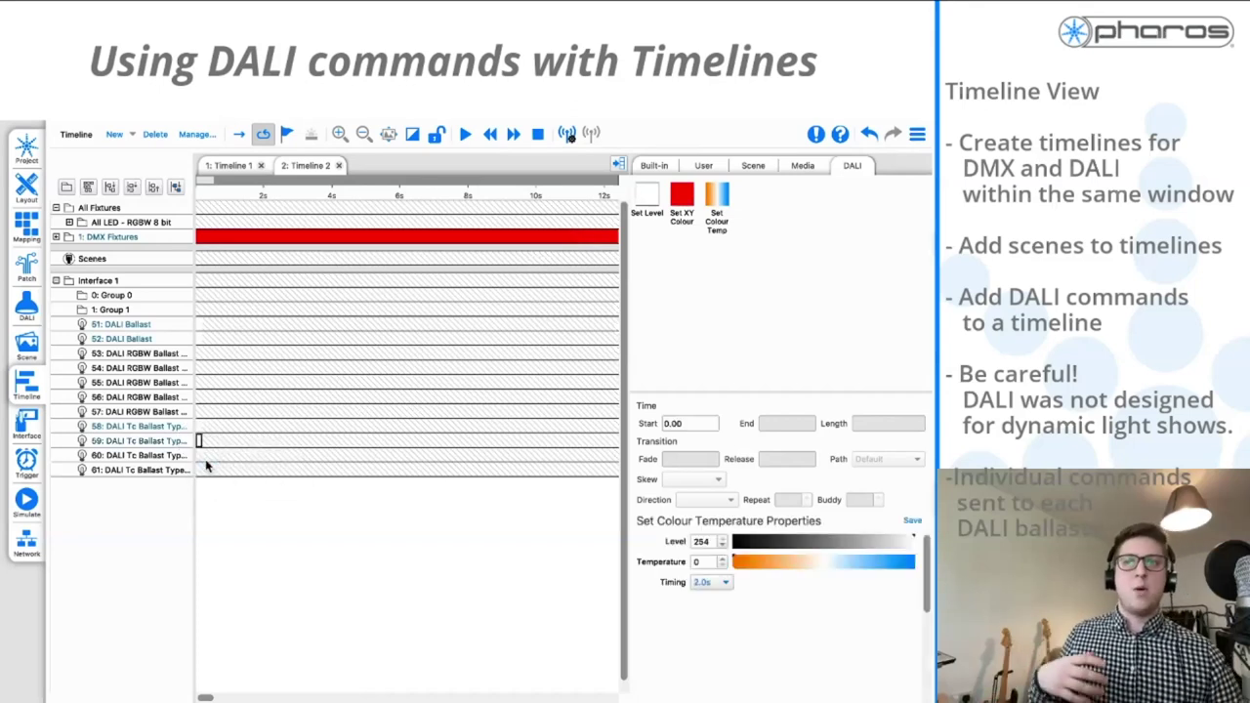
right_click(200, 461)
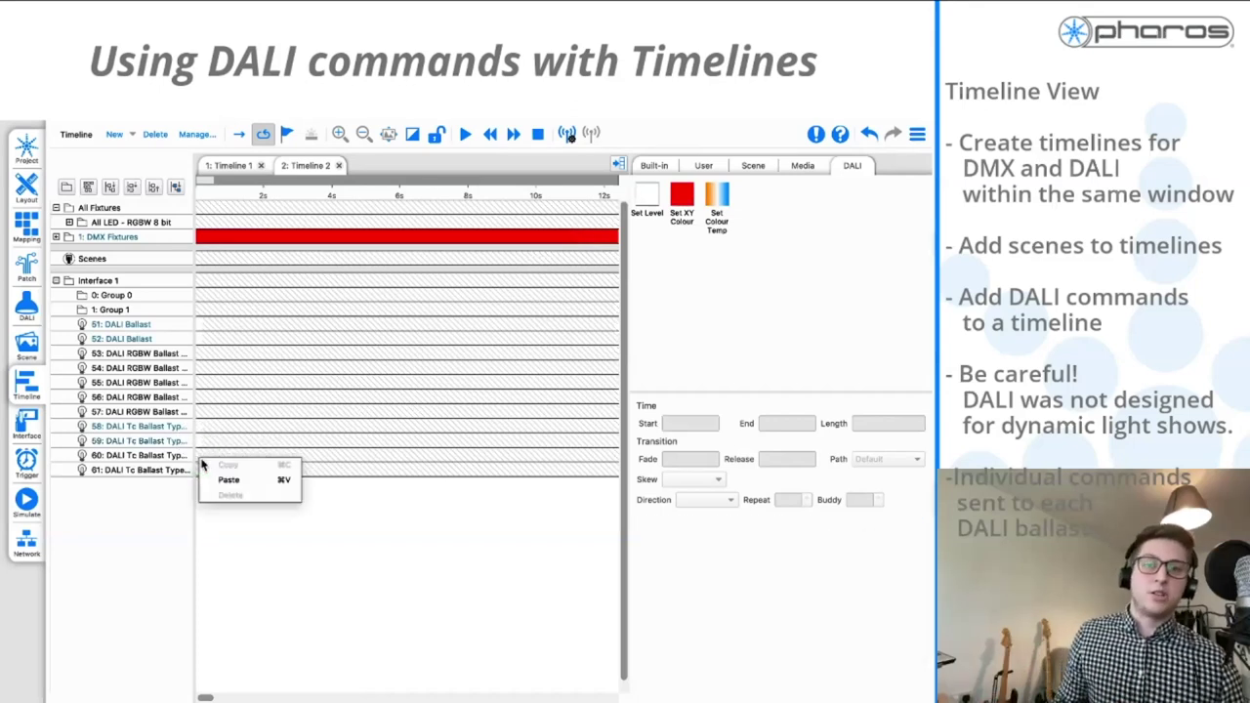
left_click(209, 479)
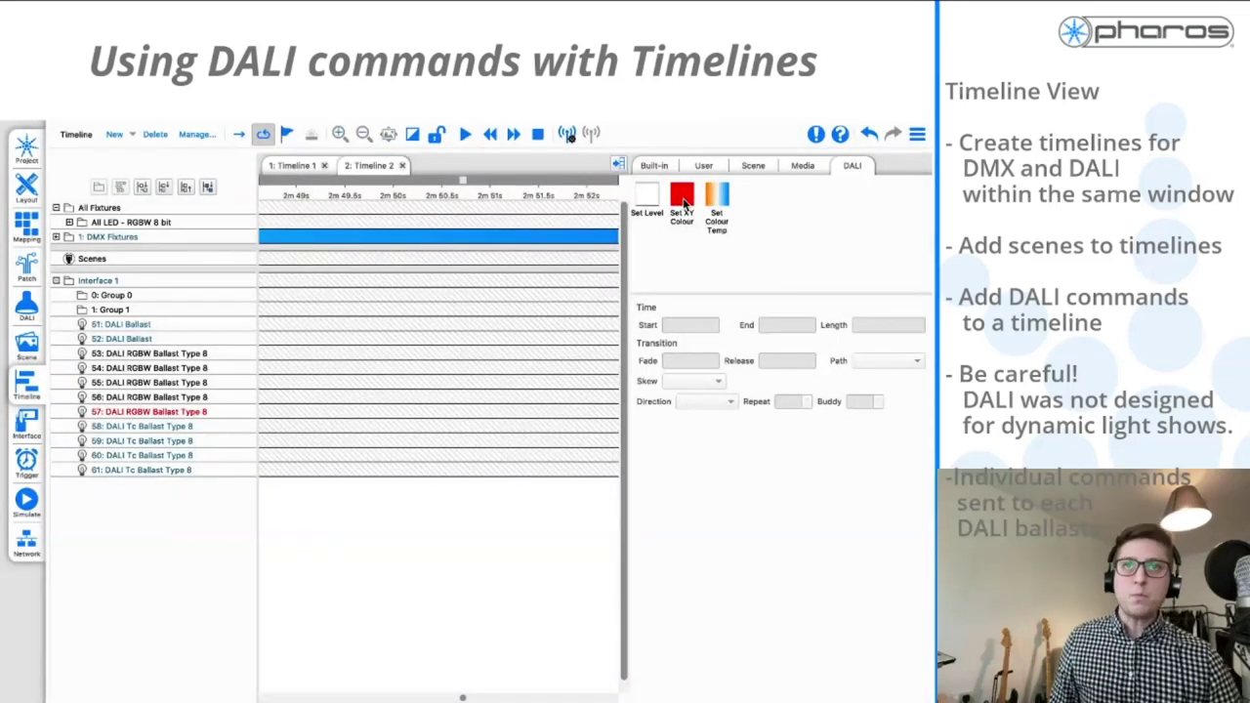
Place a Set XY Colour command at 2:50.00 on DALI RGBW Ballast 53 and make it cyan (R 0, G 251, B 255) with 2.0s timing
left_click(684, 201)
mouse_move(684, 200)
left_mouse_down()
mouse_move(432, 321)
mouse_move(439, 376)
mouse_move(436, 356)
left_mouse_up()
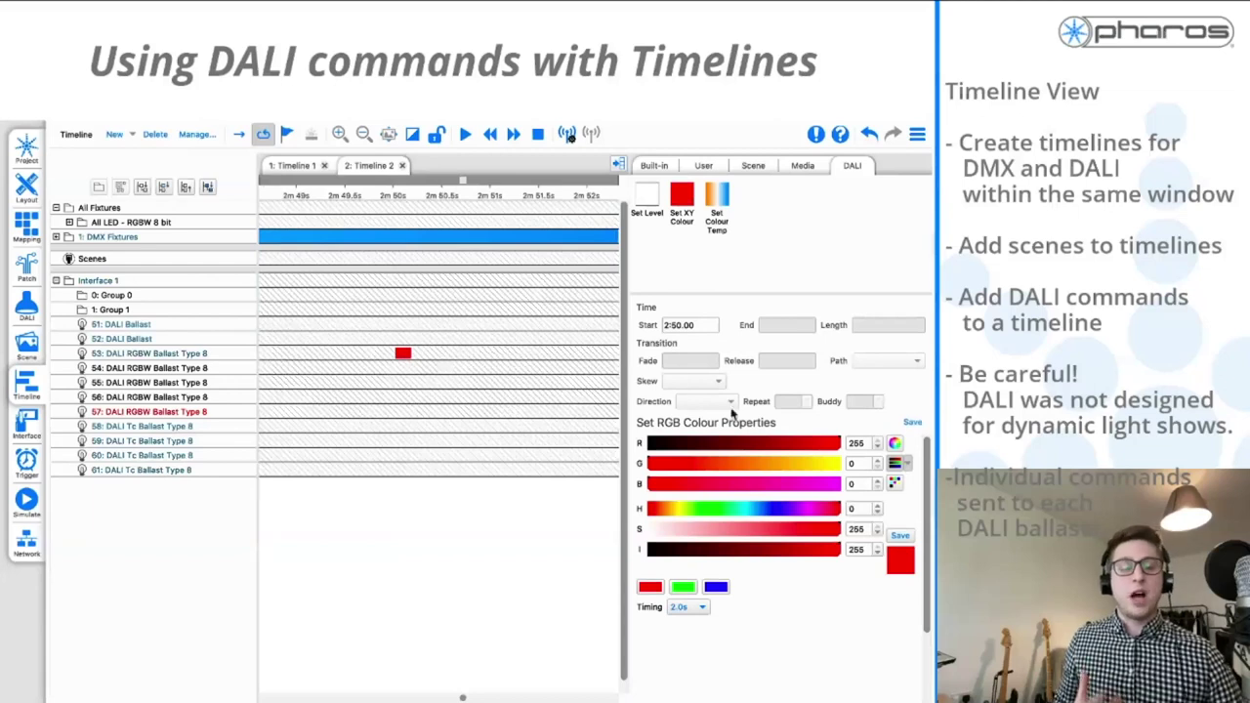
left_click_drag(739, 443, 800, 483)
left_click(771, 486)
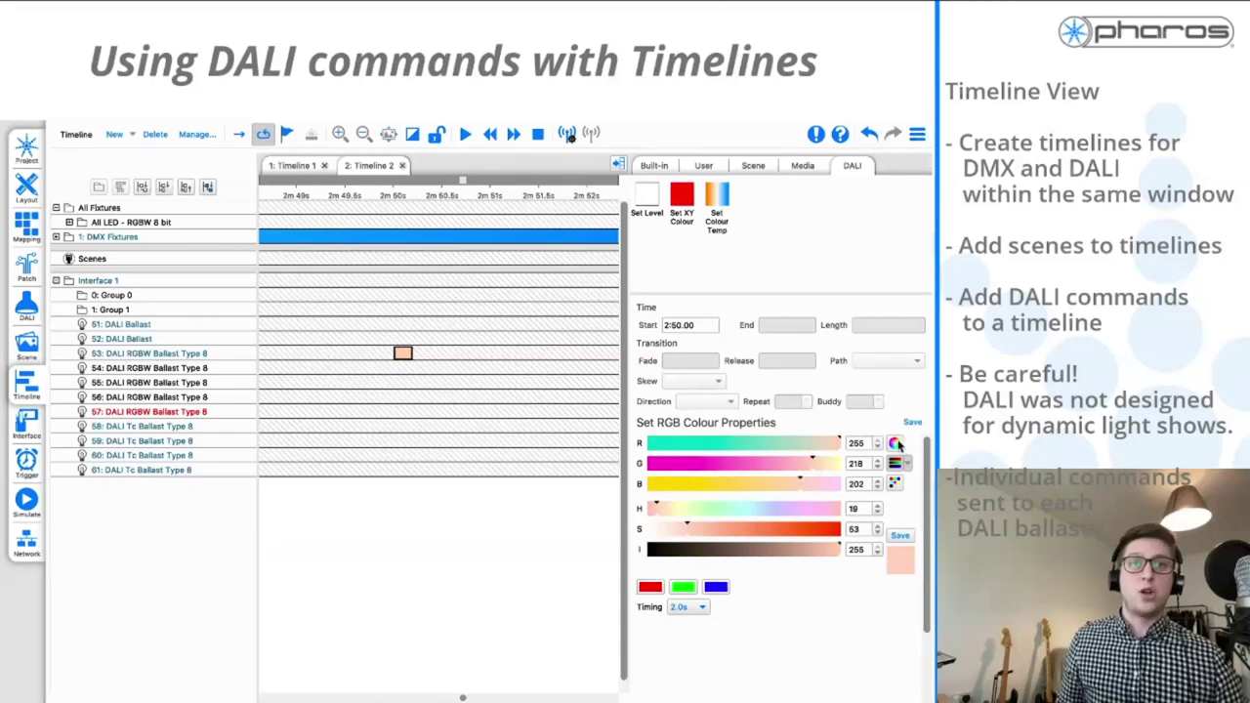
left_click(896, 444)
left_click_drag(766, 539, 780, 582)
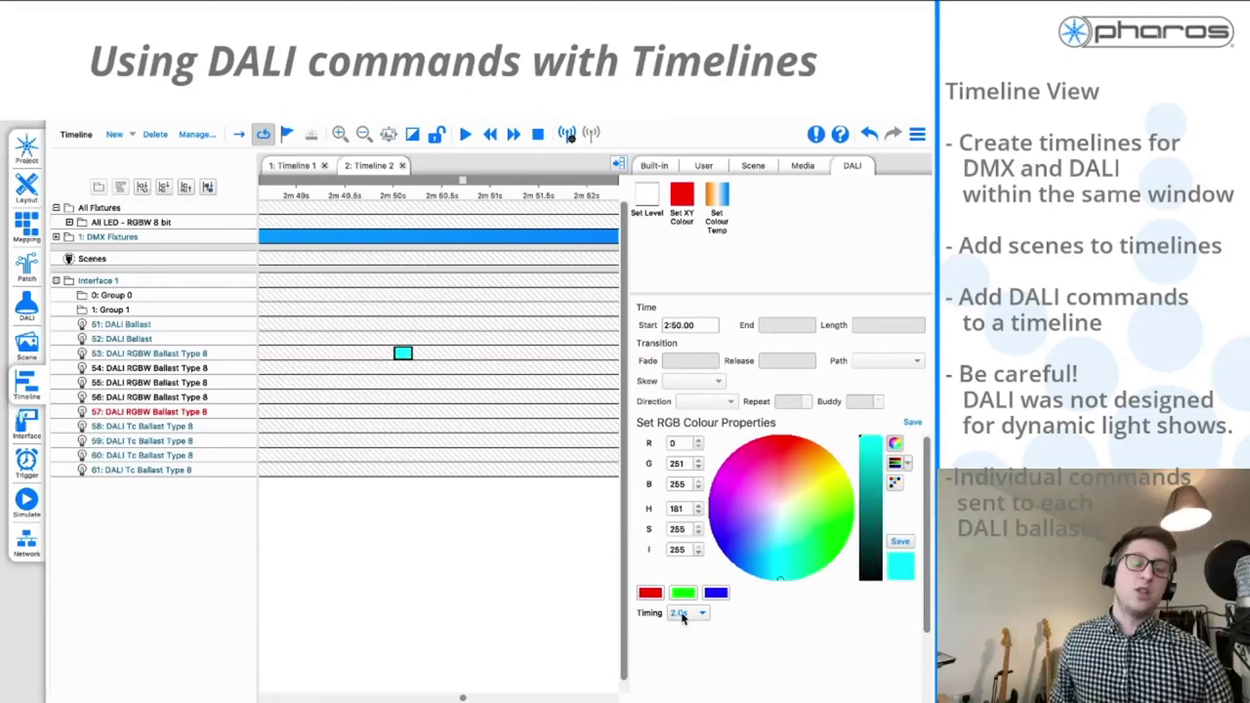
left_click(683, 613)
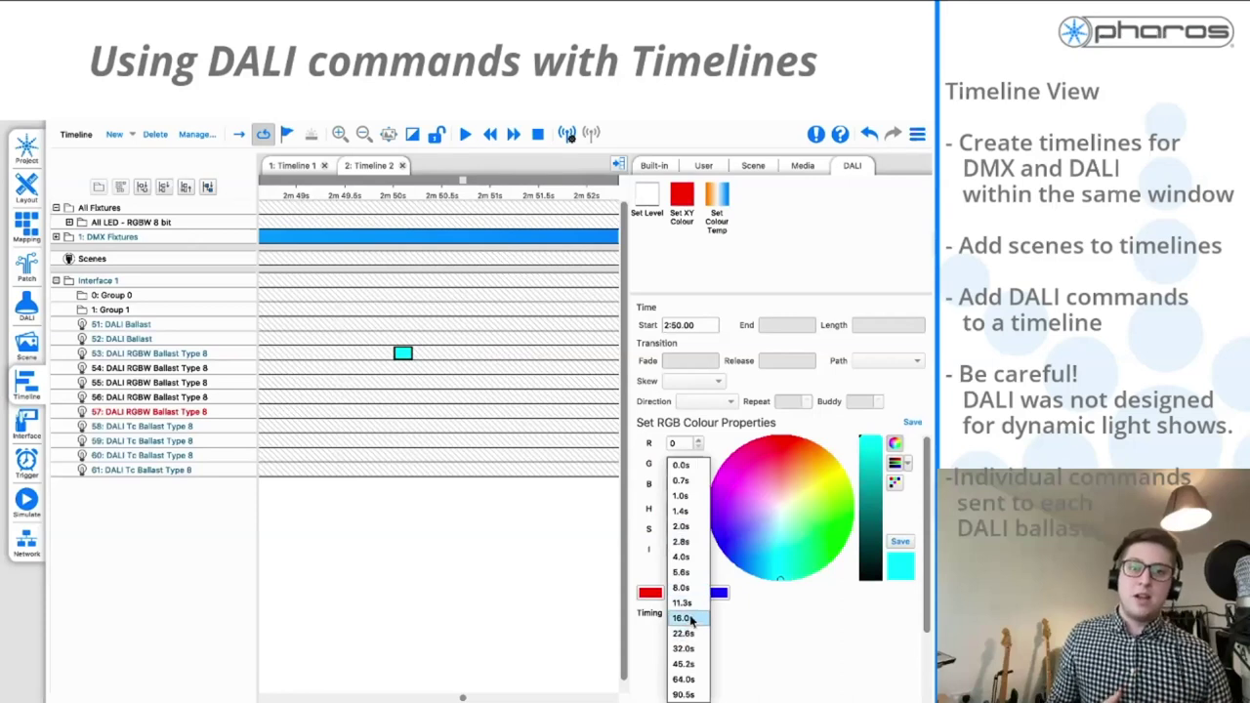
left_click(683, 527)
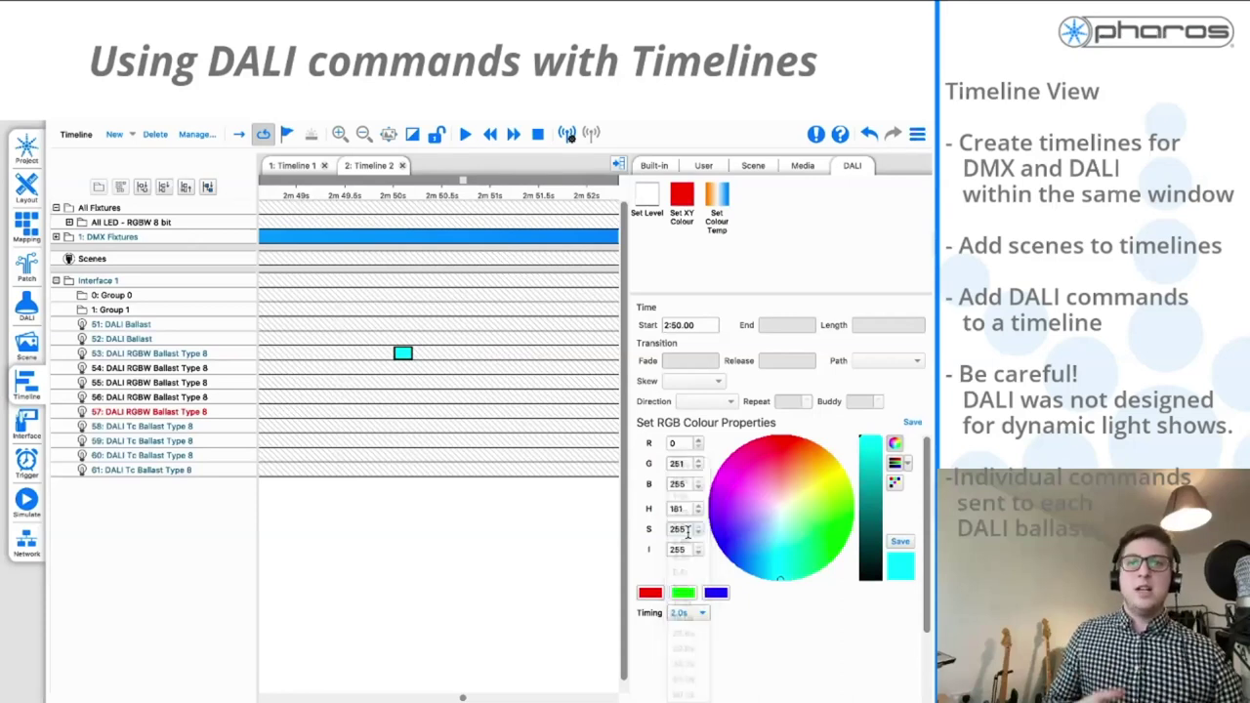
Copy the cyan colour command from DALI RGBW Ballast 53 to the same time on RGBW ballasts 54, 55, 56 and 57
left_click(398, 369)
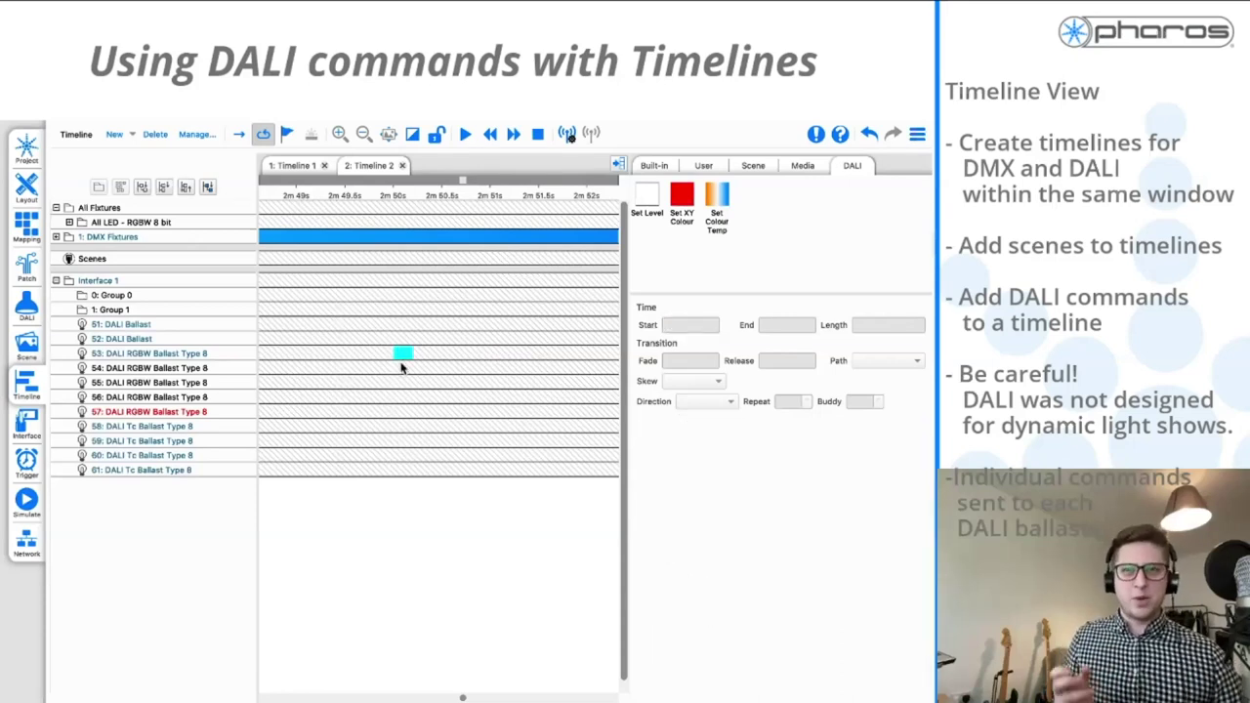
right_click(401, 353)
left_click(423, 360)
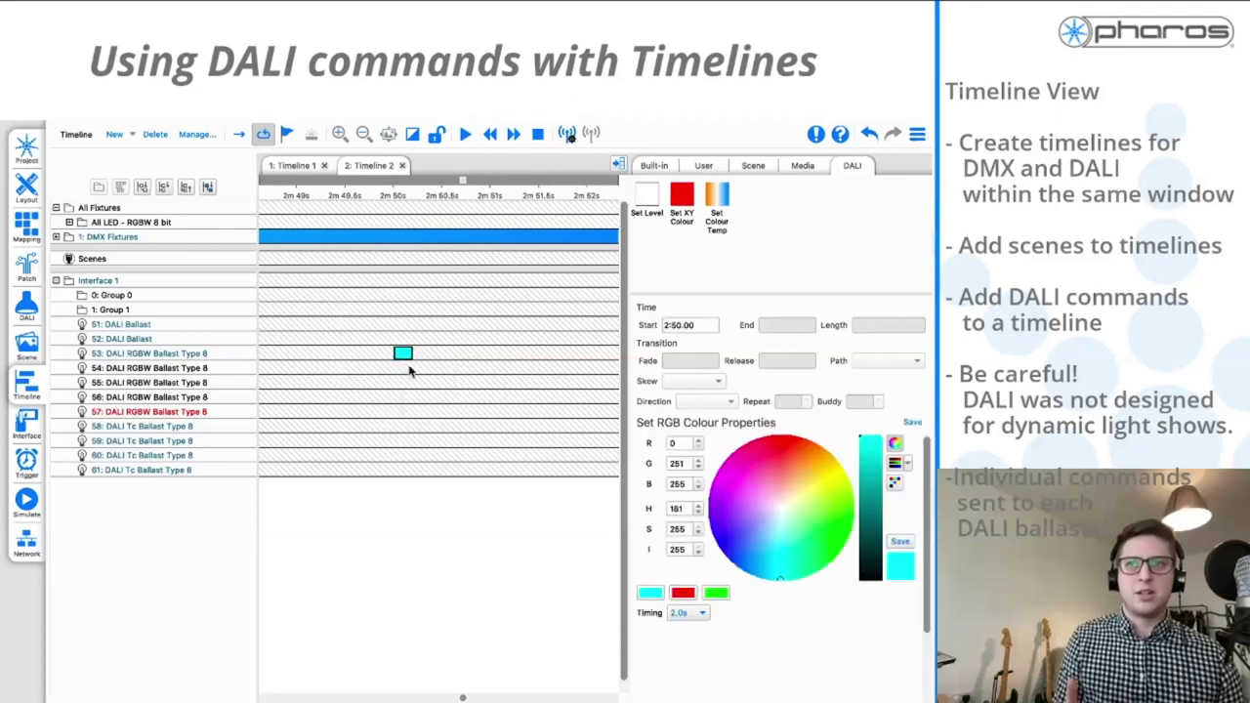
left_click(400, 369)
right_click(399, 368)
left_click(427, 389)
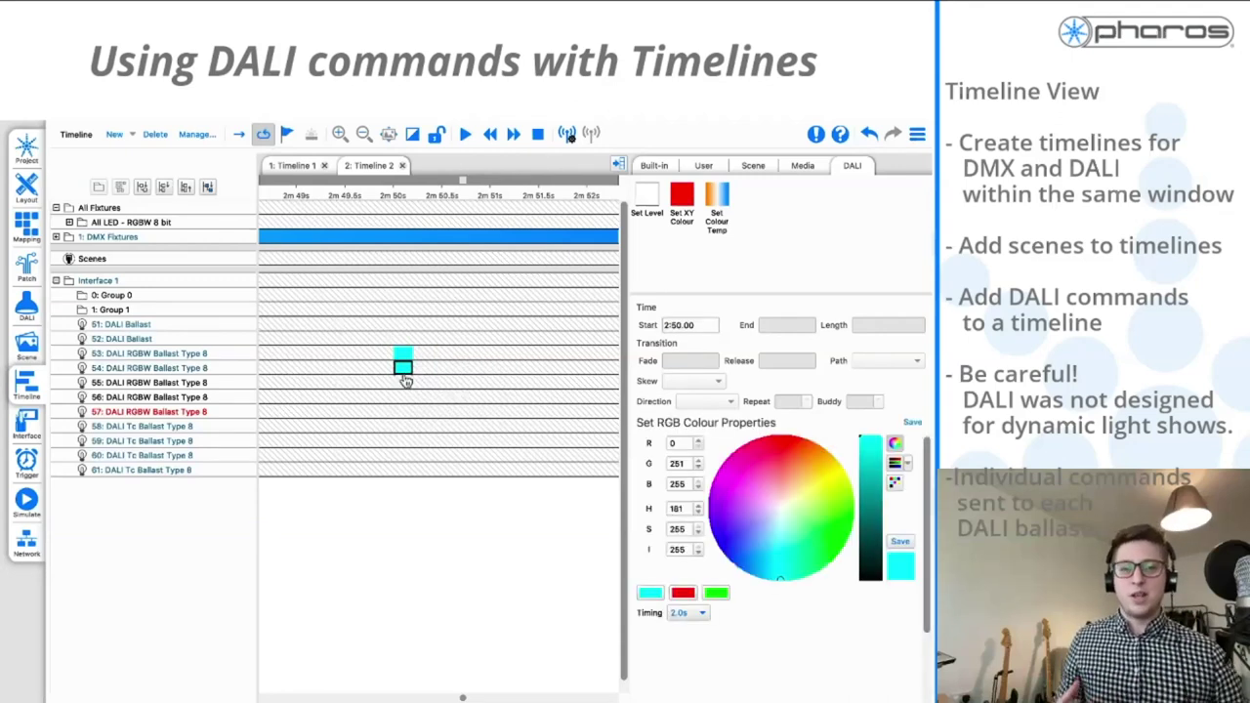
left_click(406, 381)
right_click(404, 383)
left_click(429, 403)
left_click(403, 397)
right_click(403, 397)
left_click(426, 418)
left_click(406, 417)
right_click(405, 417)
left_click(421, 432)
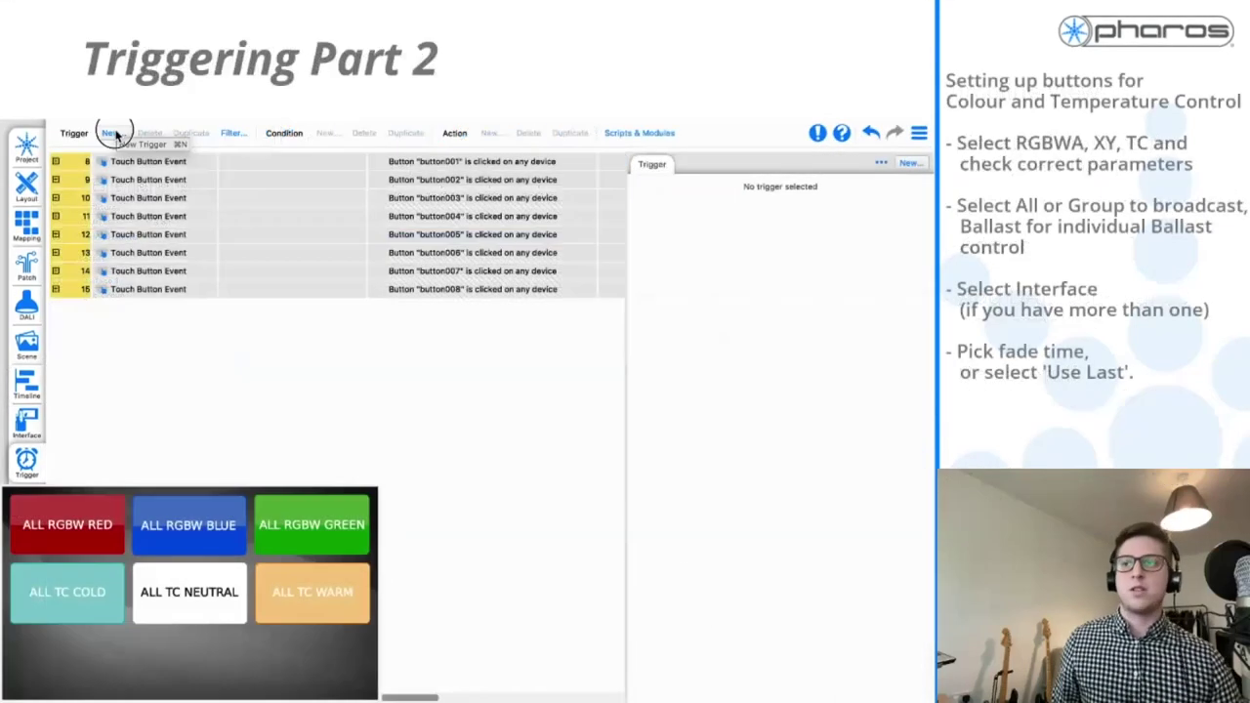
Create a Touch Button Event trigger for button010 and give it a Set DALI Output action
left_click(112, 133)
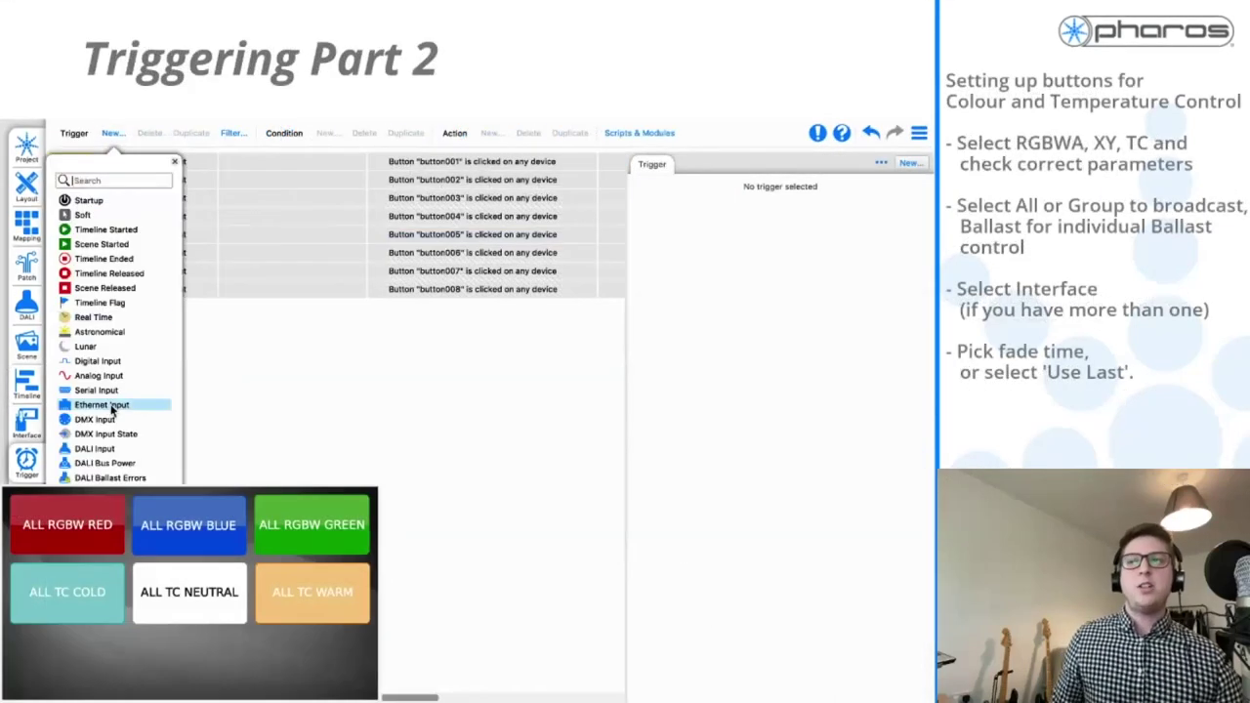
left_click(101, 478)
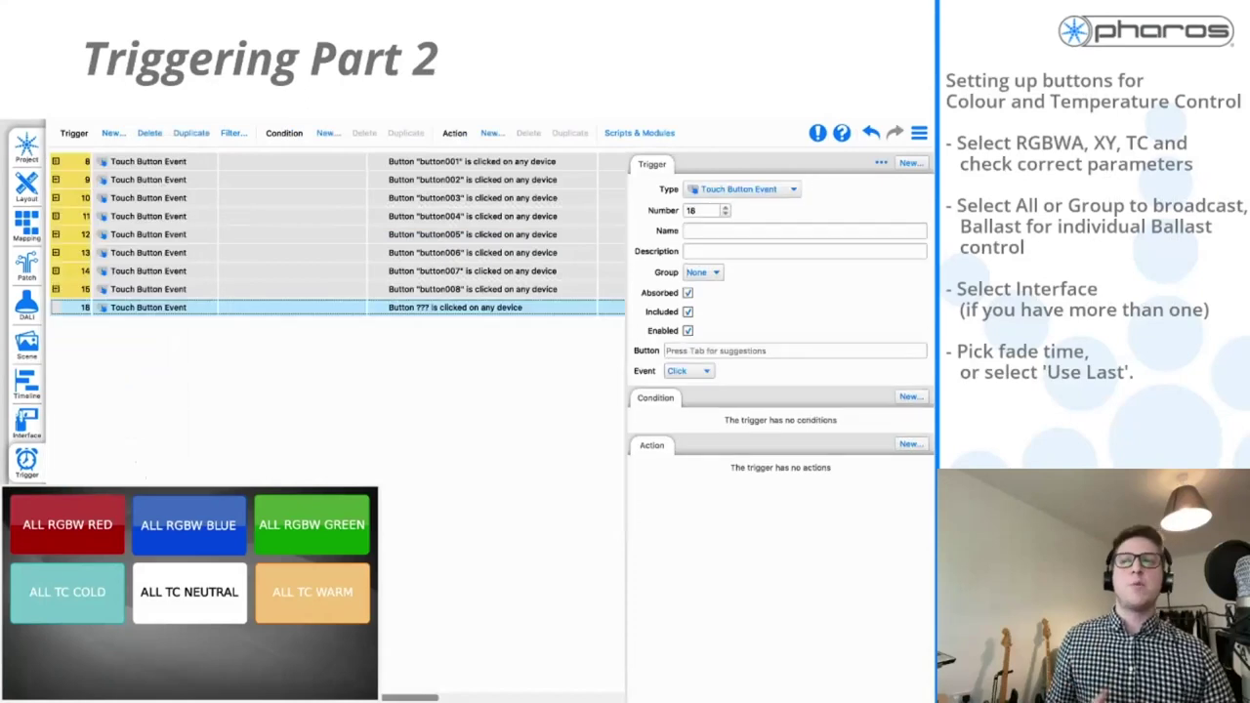
left_click(700, 349)
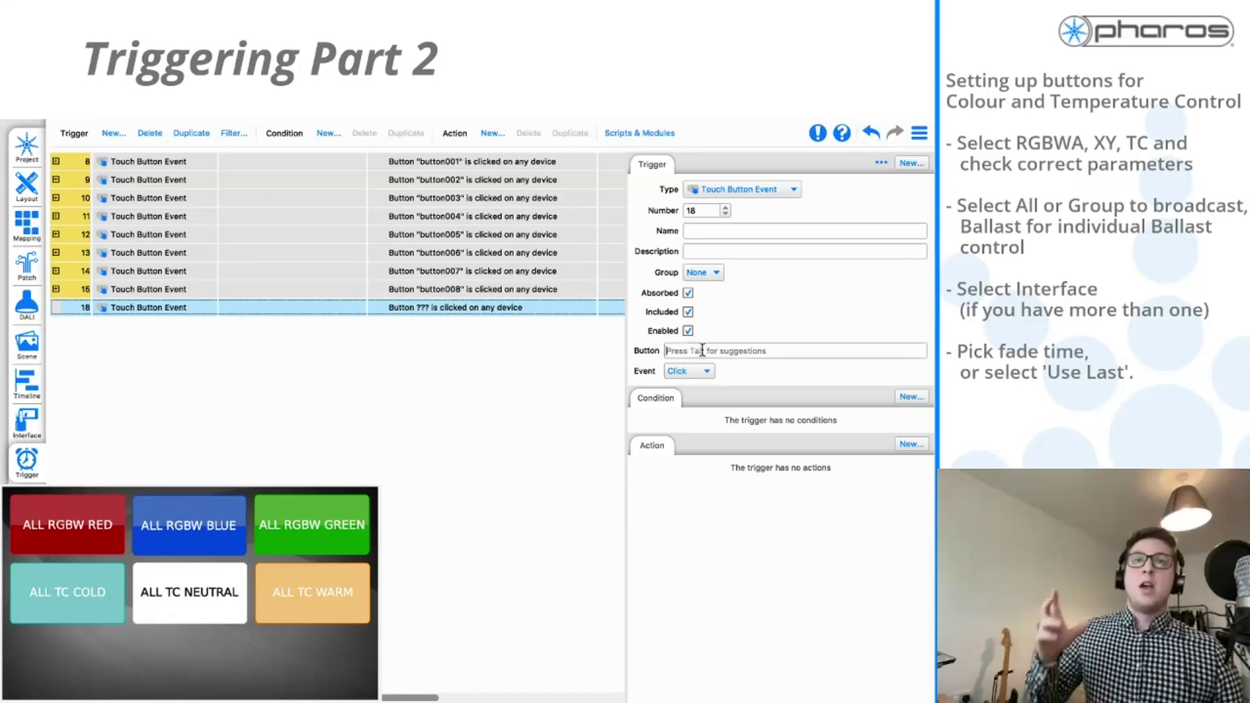
key("Tab")
scroll(713, 424, "down", 2)
left_click(710, 420)
left_click(908, 444)
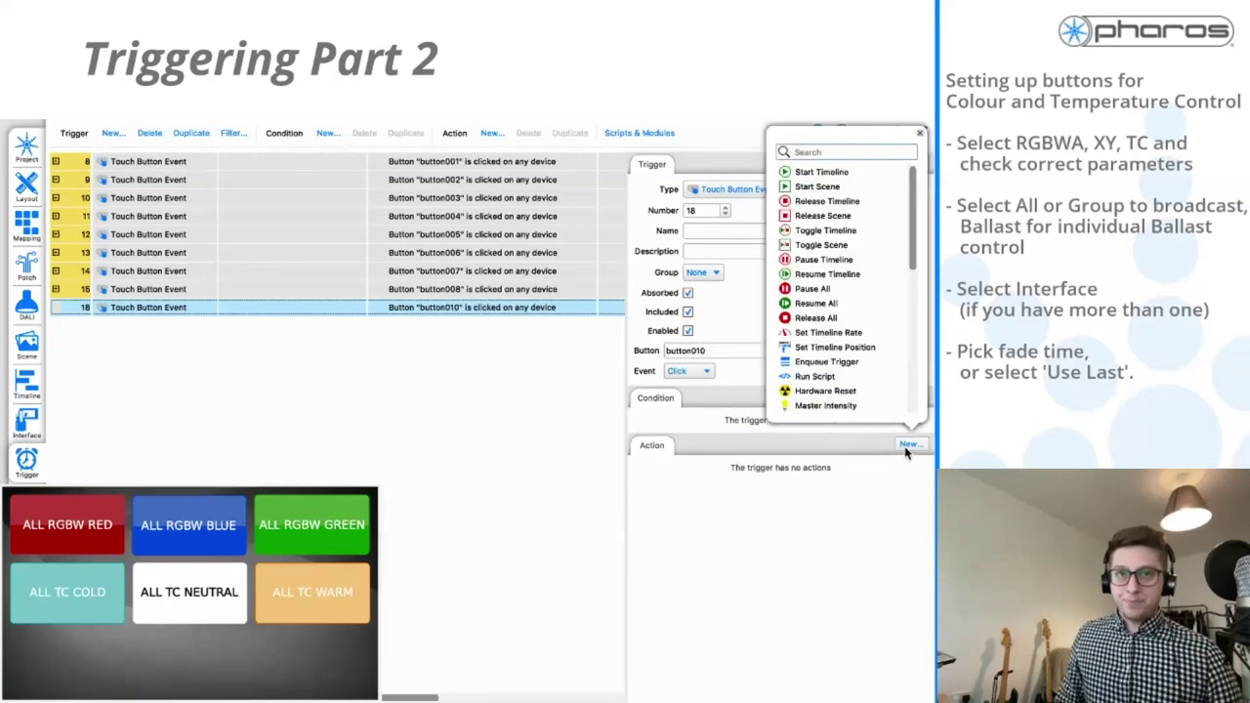
scroll(859, 376, "down", 3)
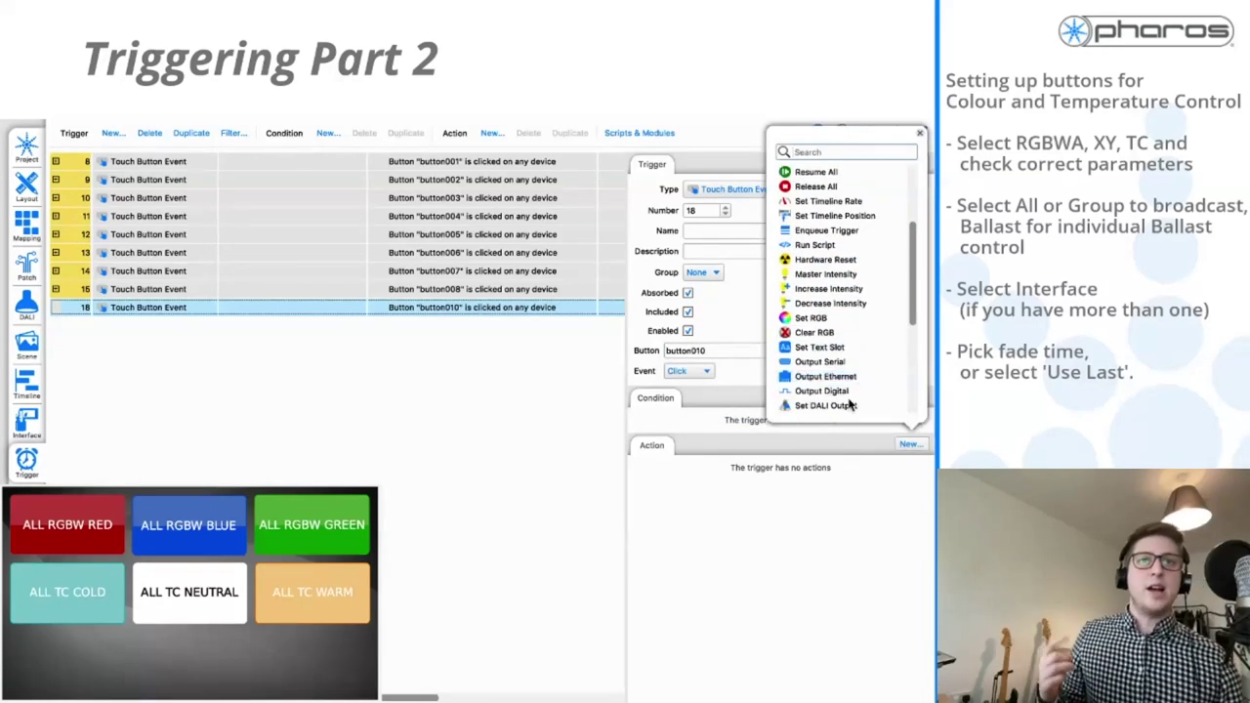
left_click(851, 405)
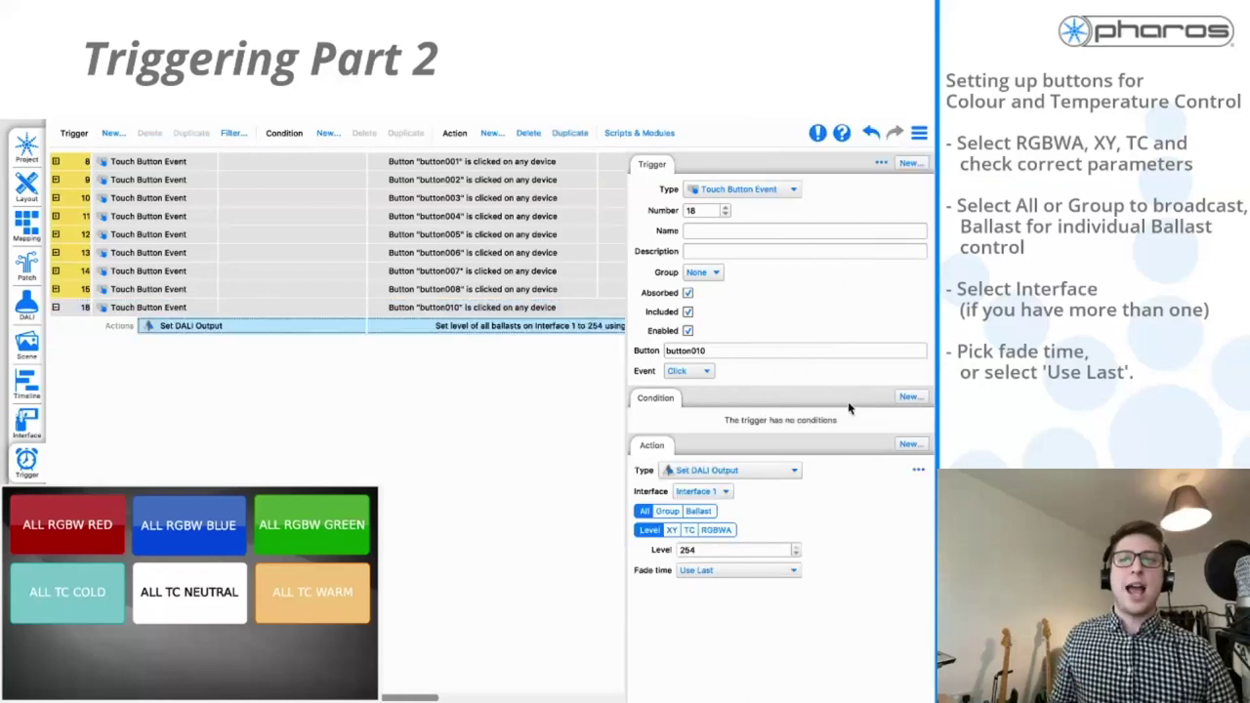
Switch the button010 action to RGBWA, enable Red, Green, Blue and White, and set Red to 254
left_click(713, 530)
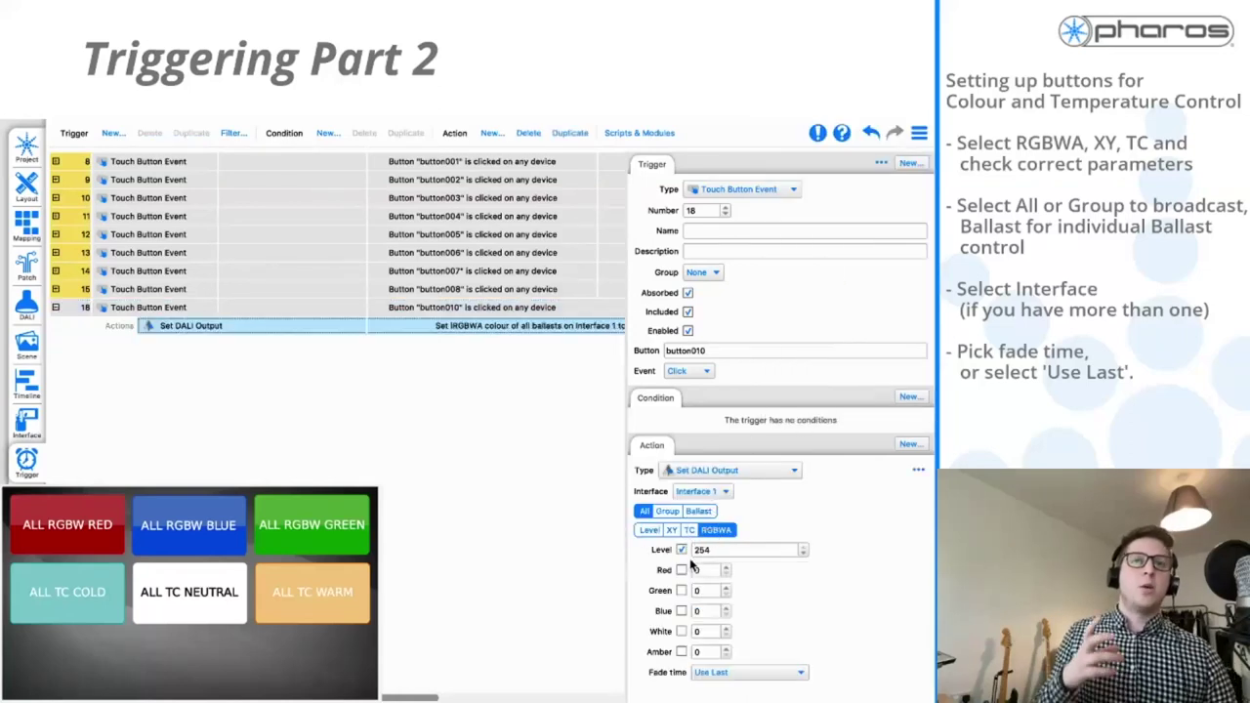
left_click(681, 570)
left_click(682, 589)
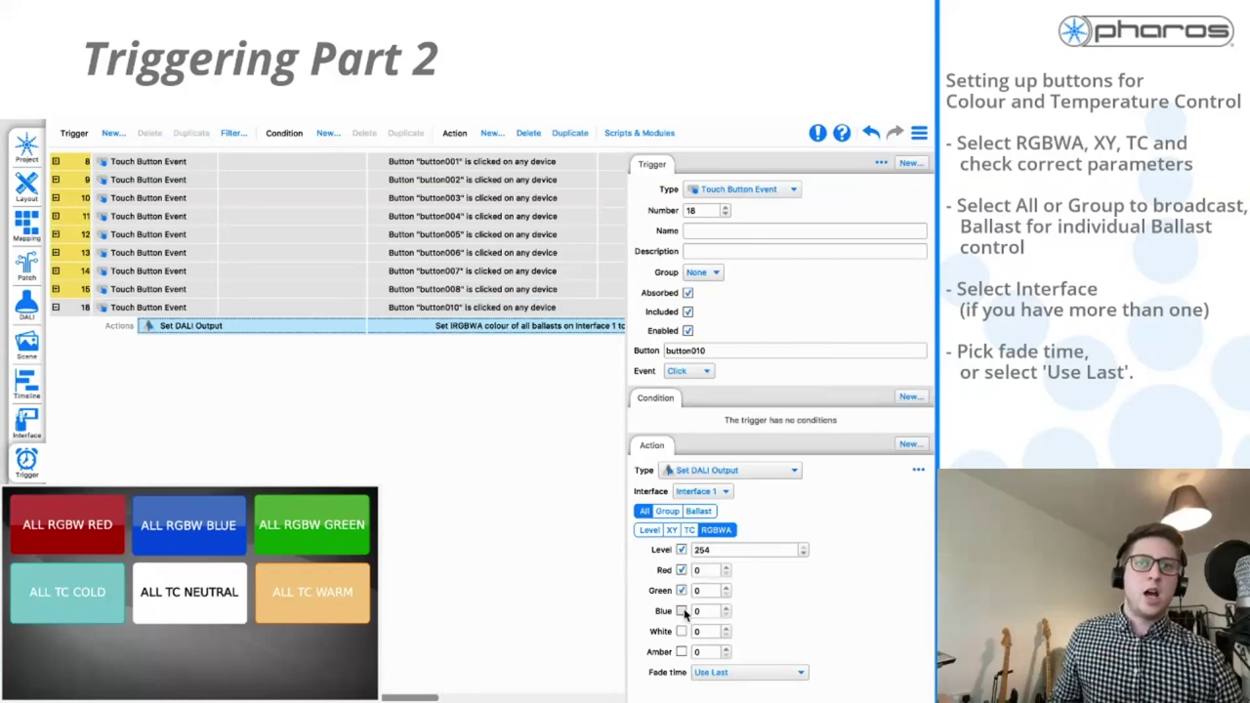
left_click(682, 631)
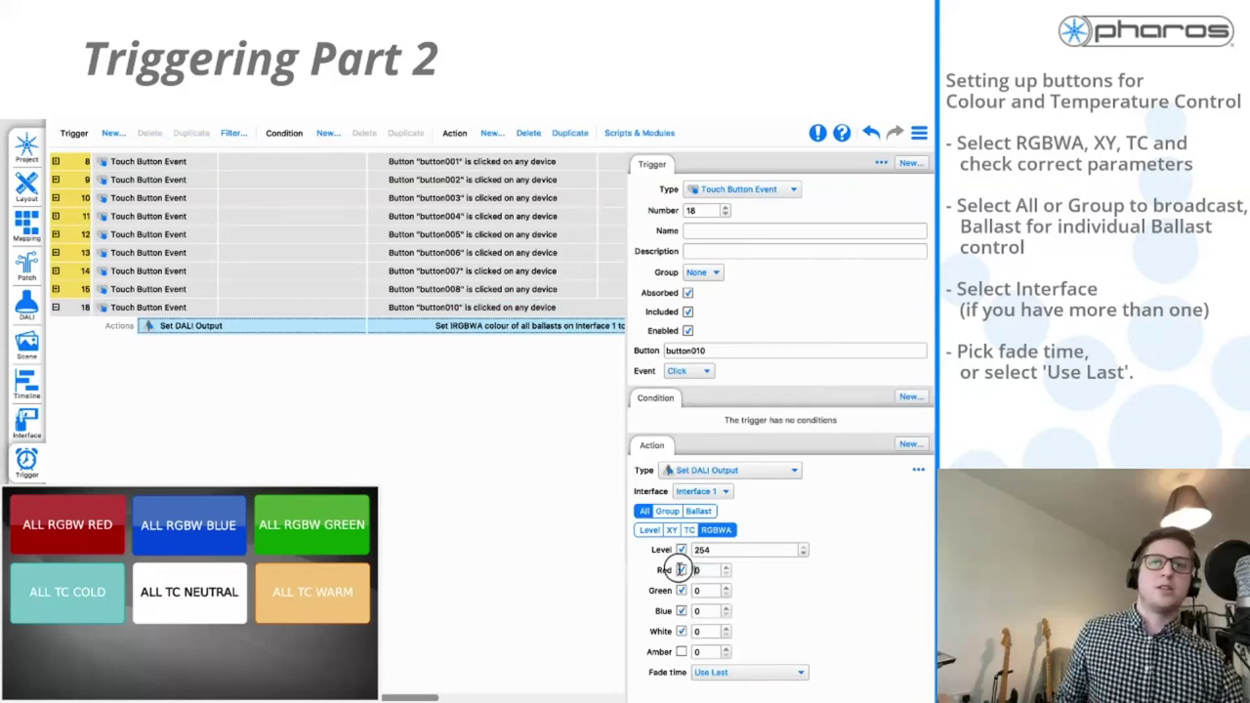
left_click(730, 567)
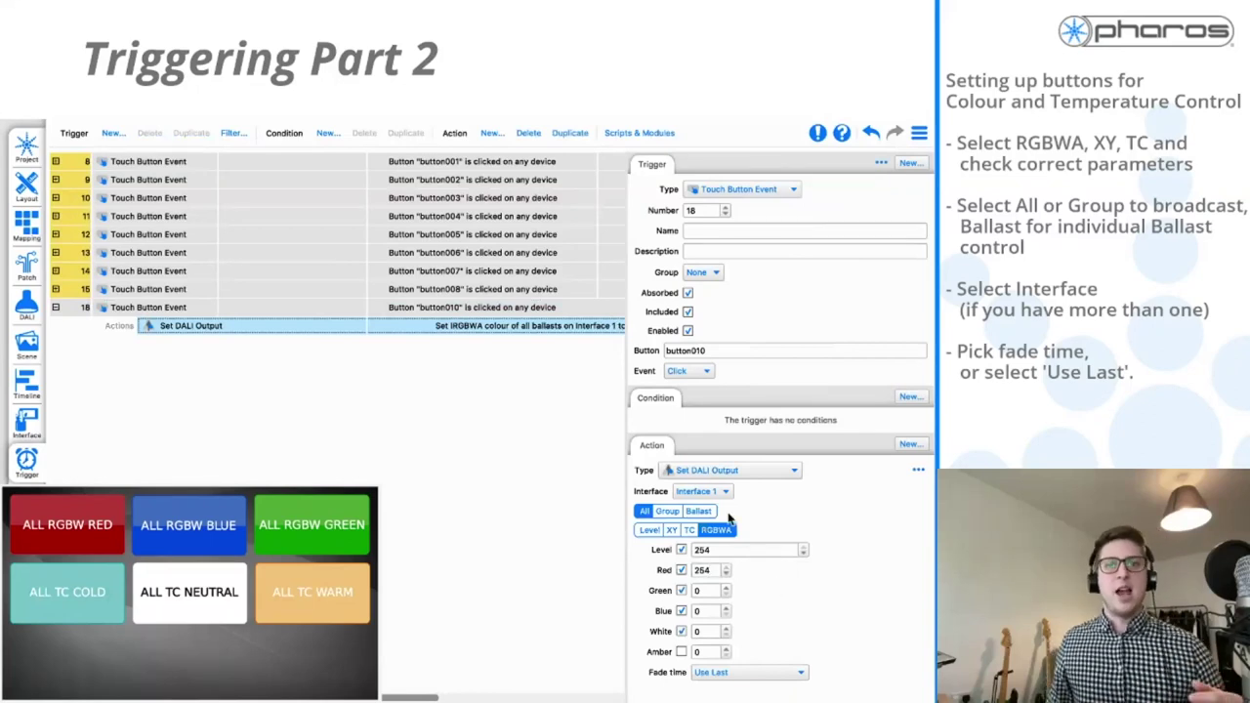
Target the button010 action at group 0 on Interface 1 and set its fade time to 0.7s
left_click(667, 512)
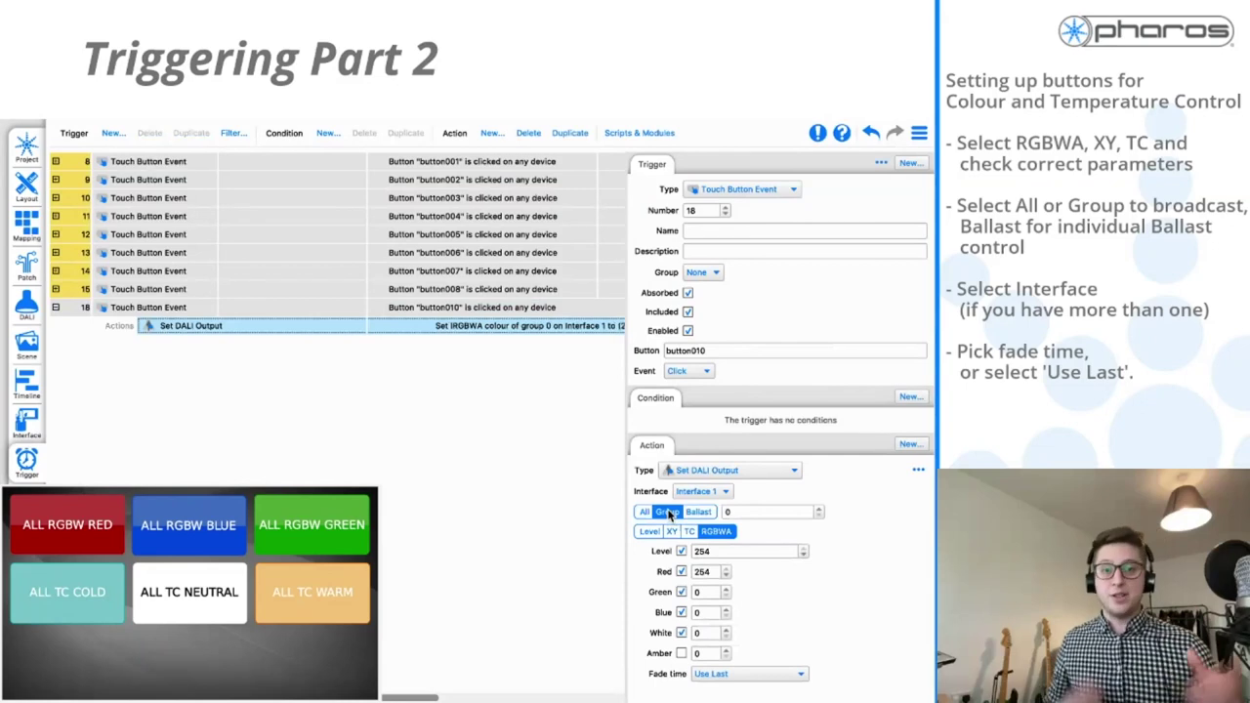
left_click(720, 493)
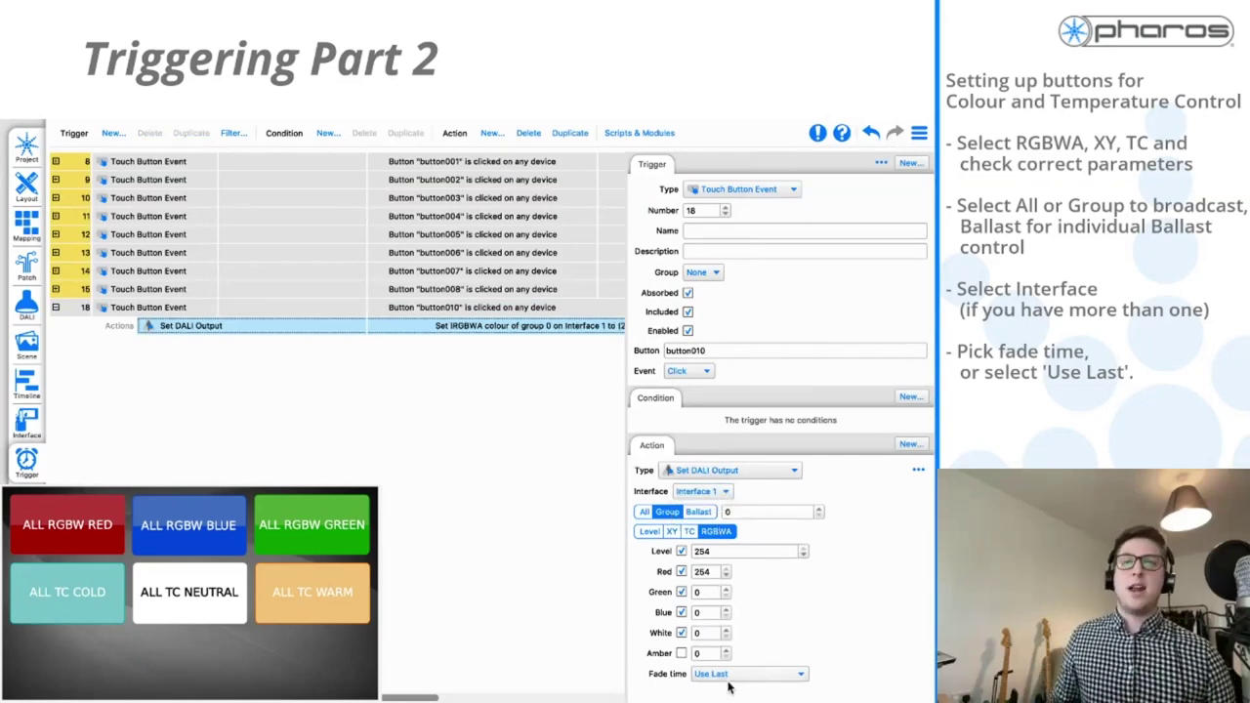
left_click(730, 676)
left_click(710, 451)
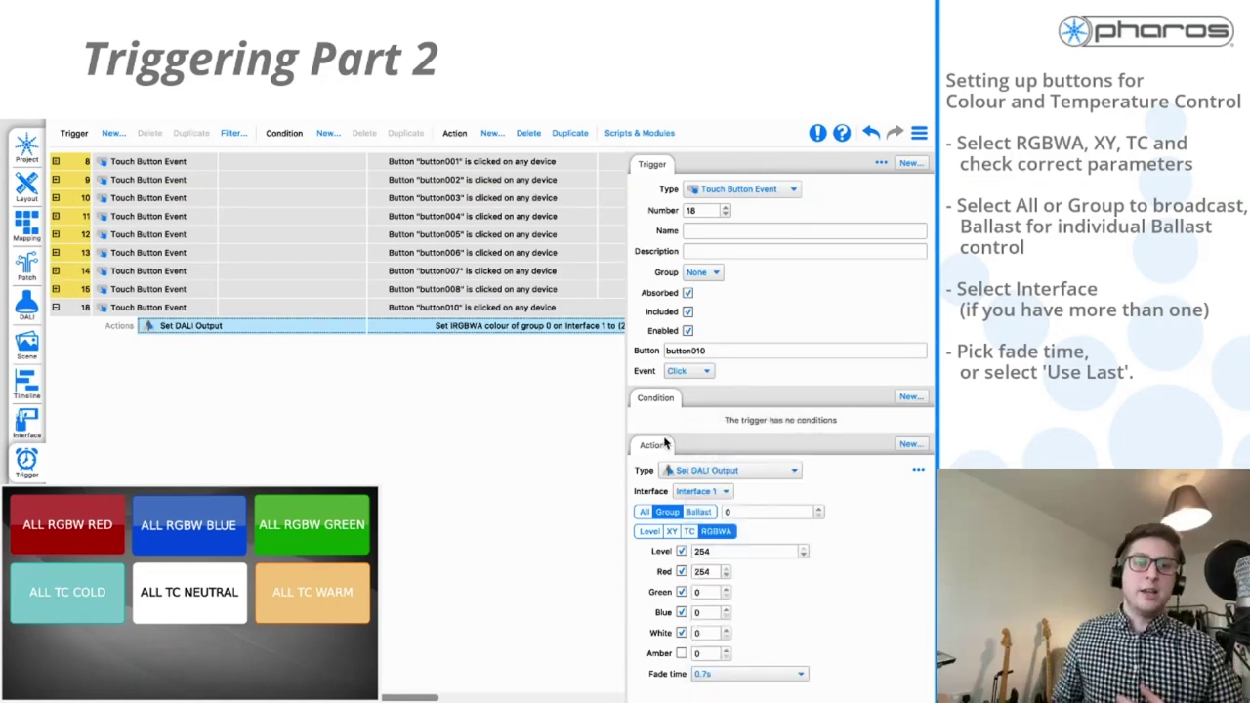
Duplicate the button010 trigger and assign the copy to button011
left_click(449, 415)
left_click(454, 309)
right_click(453, 309)
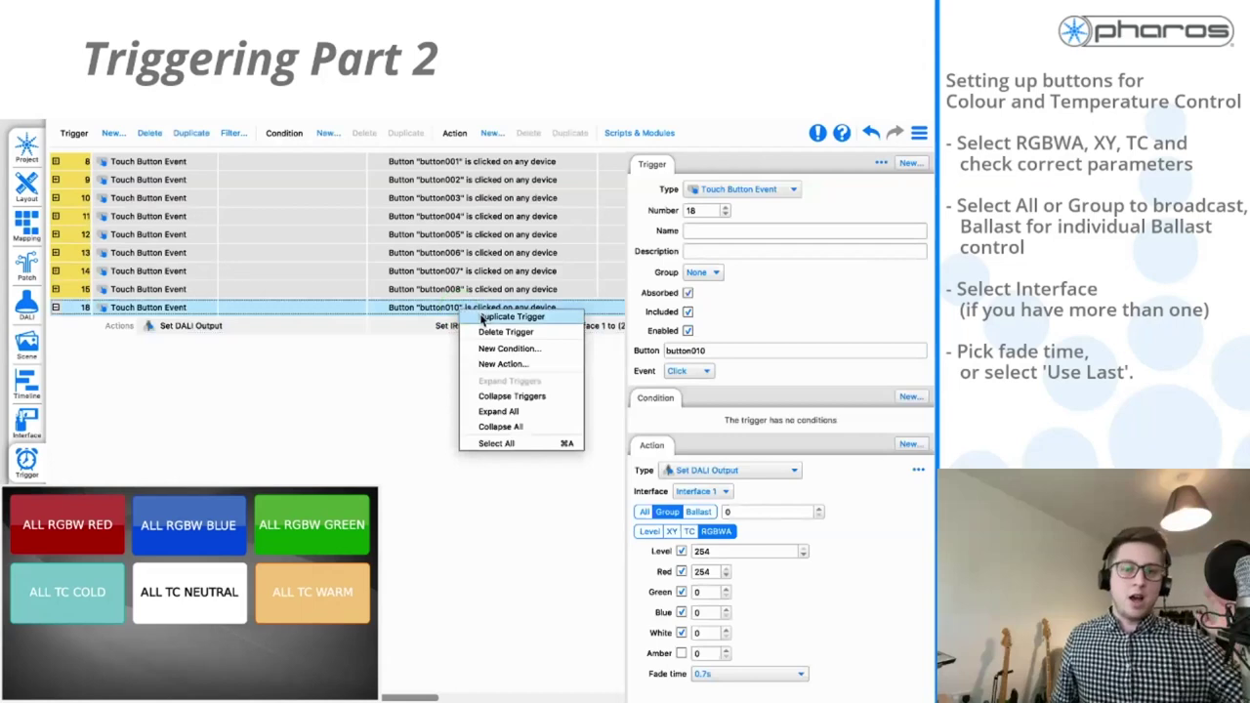
left_click(480, 317)
left_click(734, 357)
key("BackSpace")
type("1")
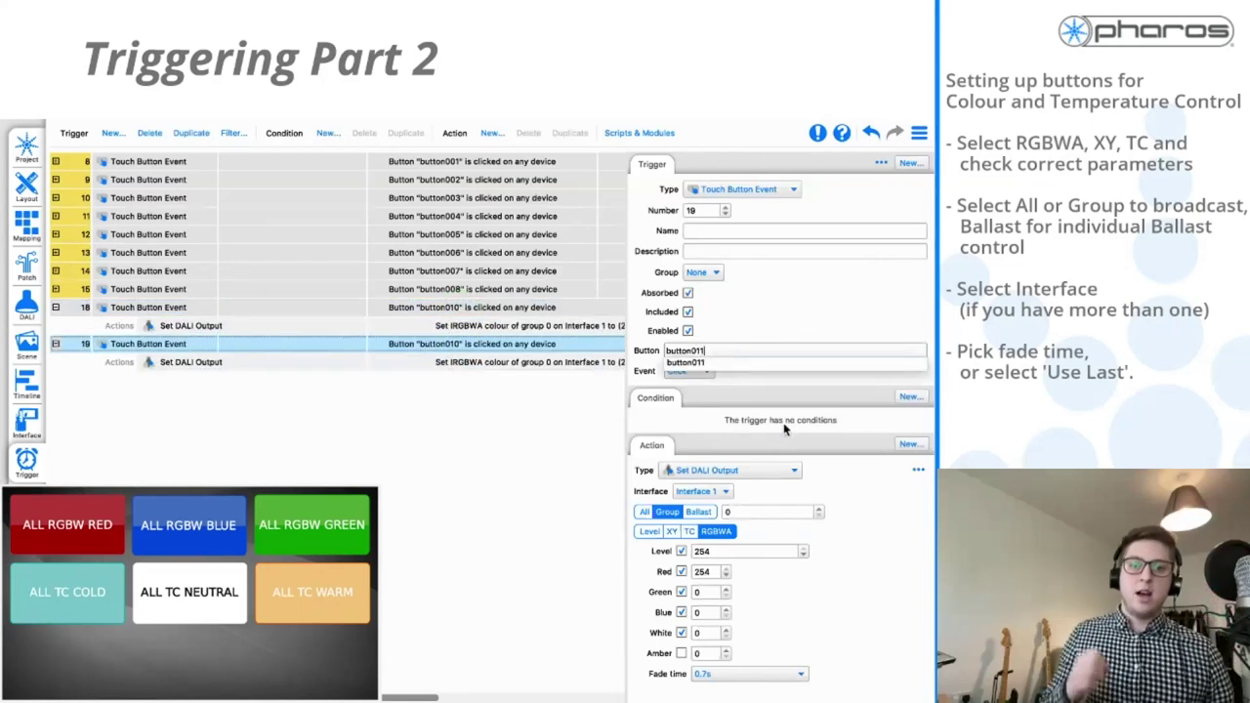
Make the button011 trigger's DALI output green by setting Red to 0 and Green to 254
double_click(707, 571)
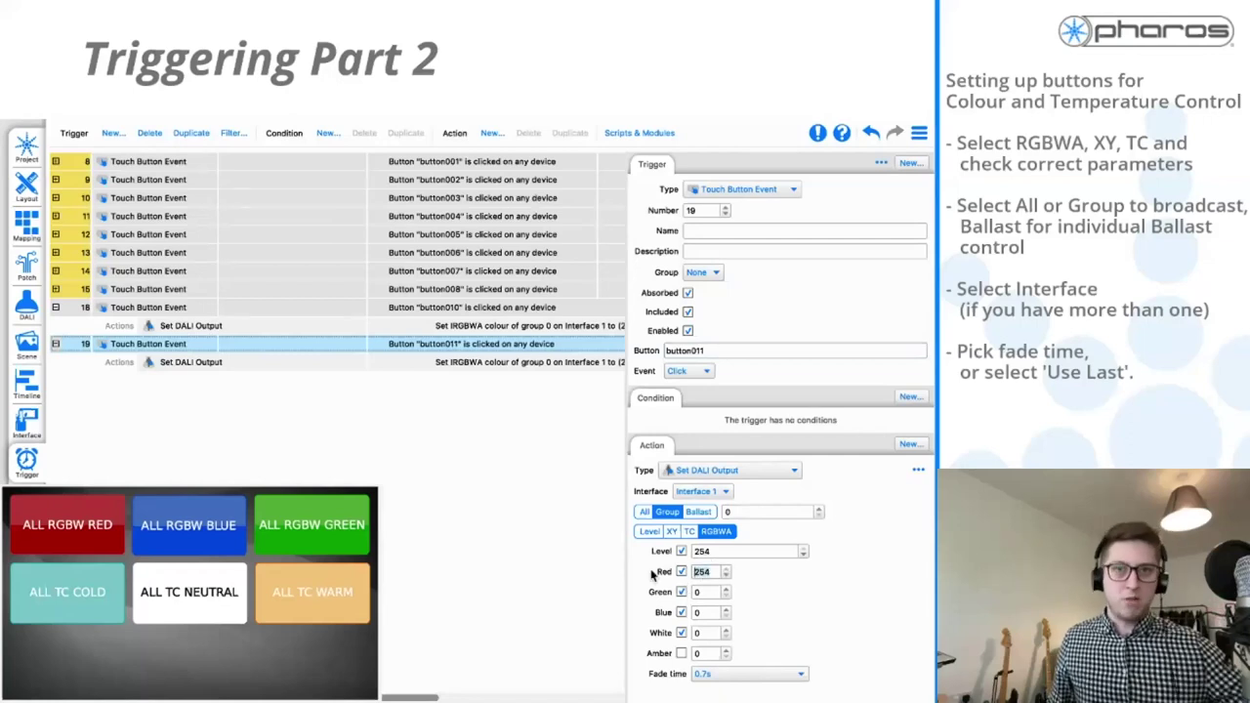
double_click(707, 592)
type("254")
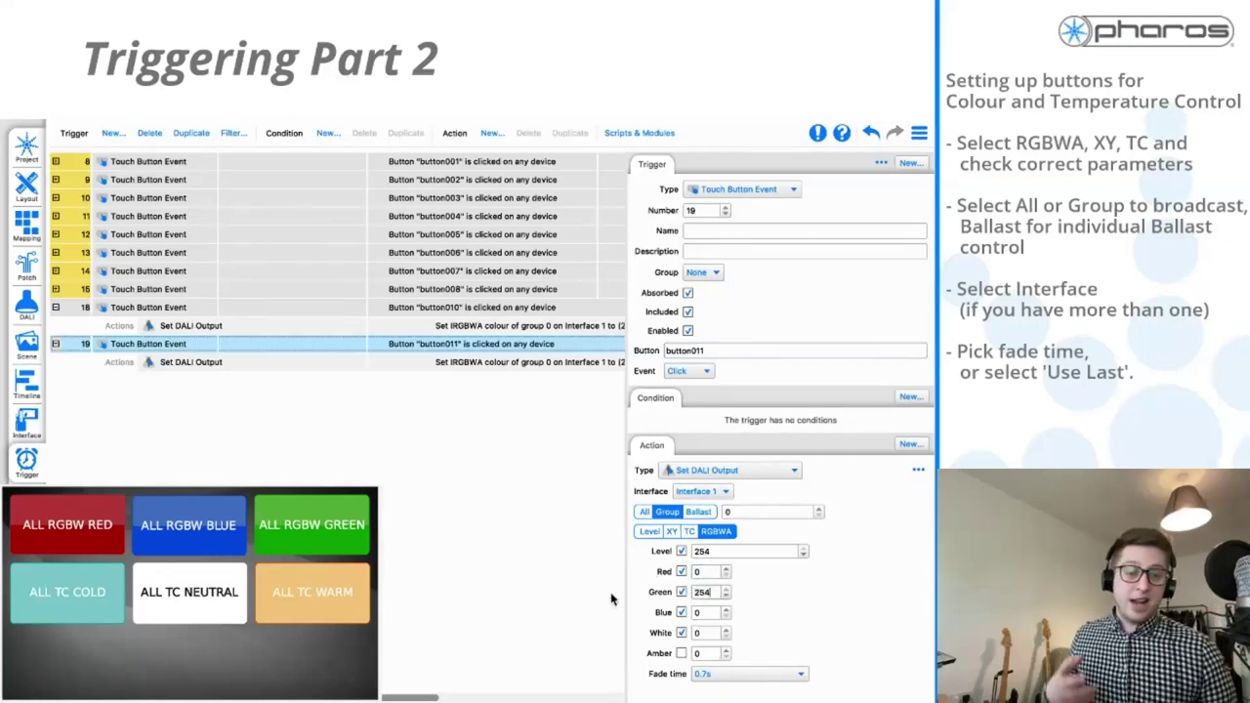
Duplicate the button011 trigger and assign the copy to button012
left_click(333, 425)
left_click(315, 343)
right_click(316, 344)
left_click(351, 351)
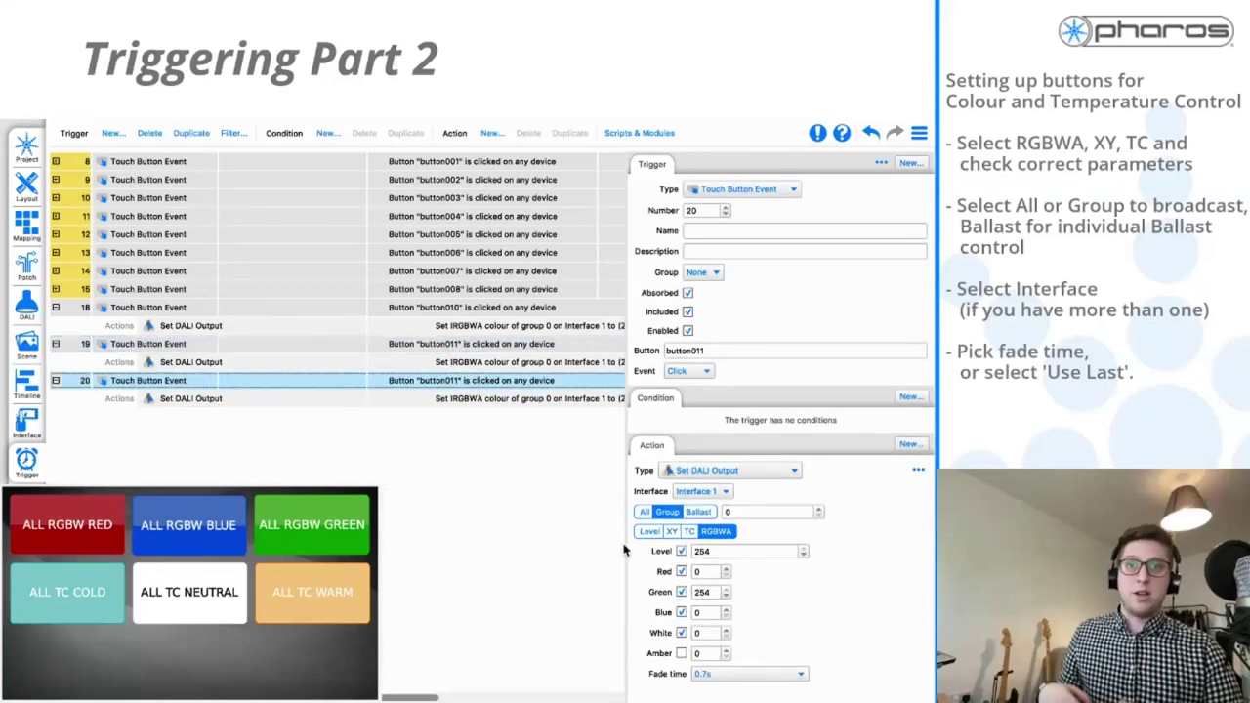
left_click(759, 350)
key("BackSpace")
type("2")
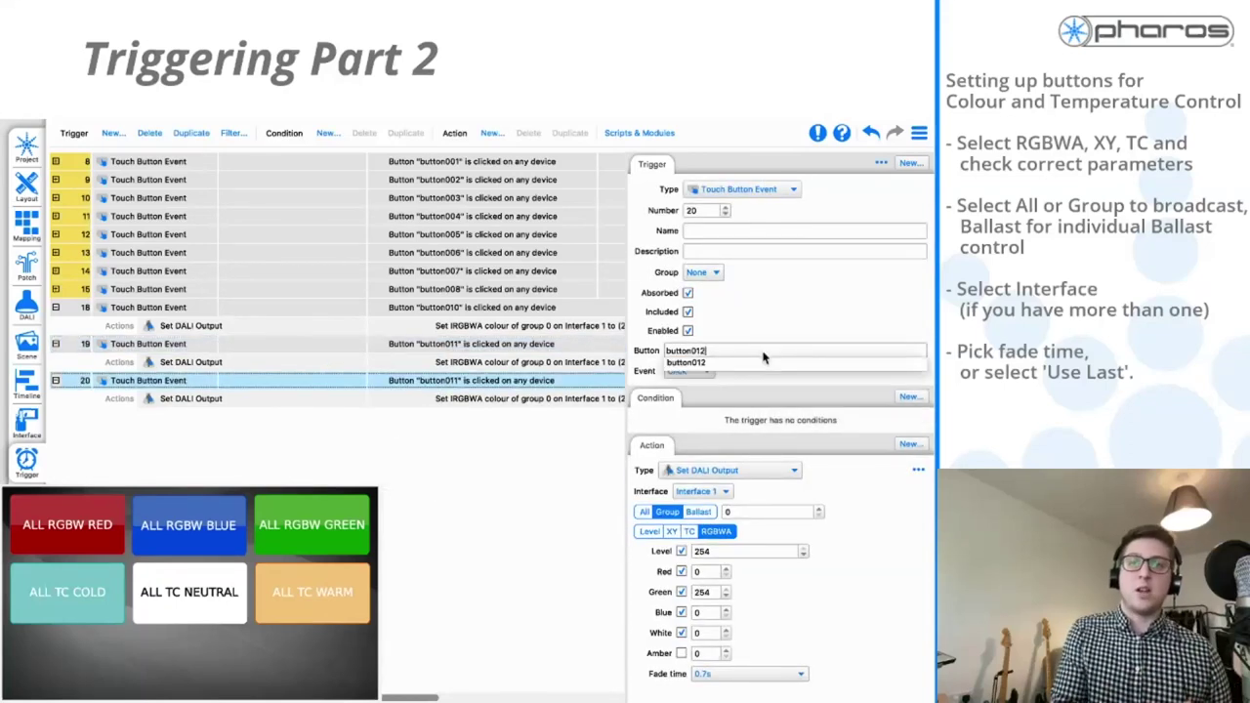
Make the button012 trigger's DALI output blue by setting Green to 0 and raising the Blue level
double_click(703, 591)
type("0")
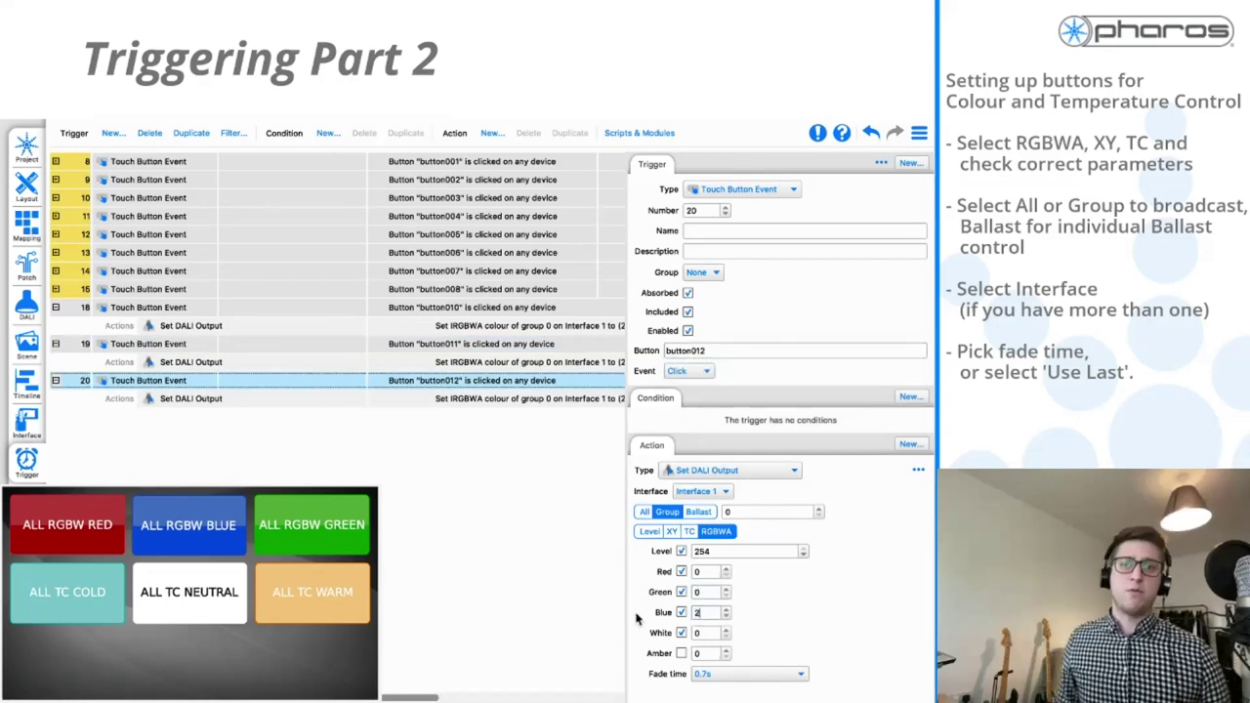
left_click(538, 586)
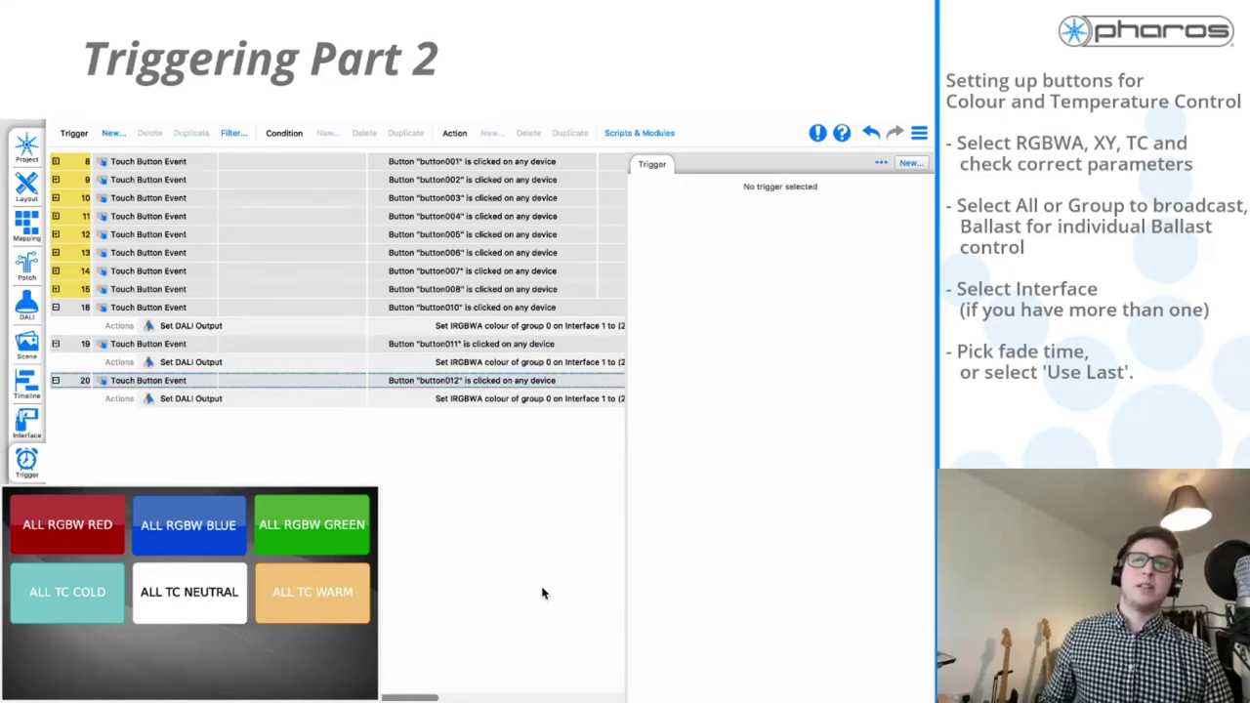
Create a new Touch Button Event trigger and assign it to button013
left_click(114, 133)
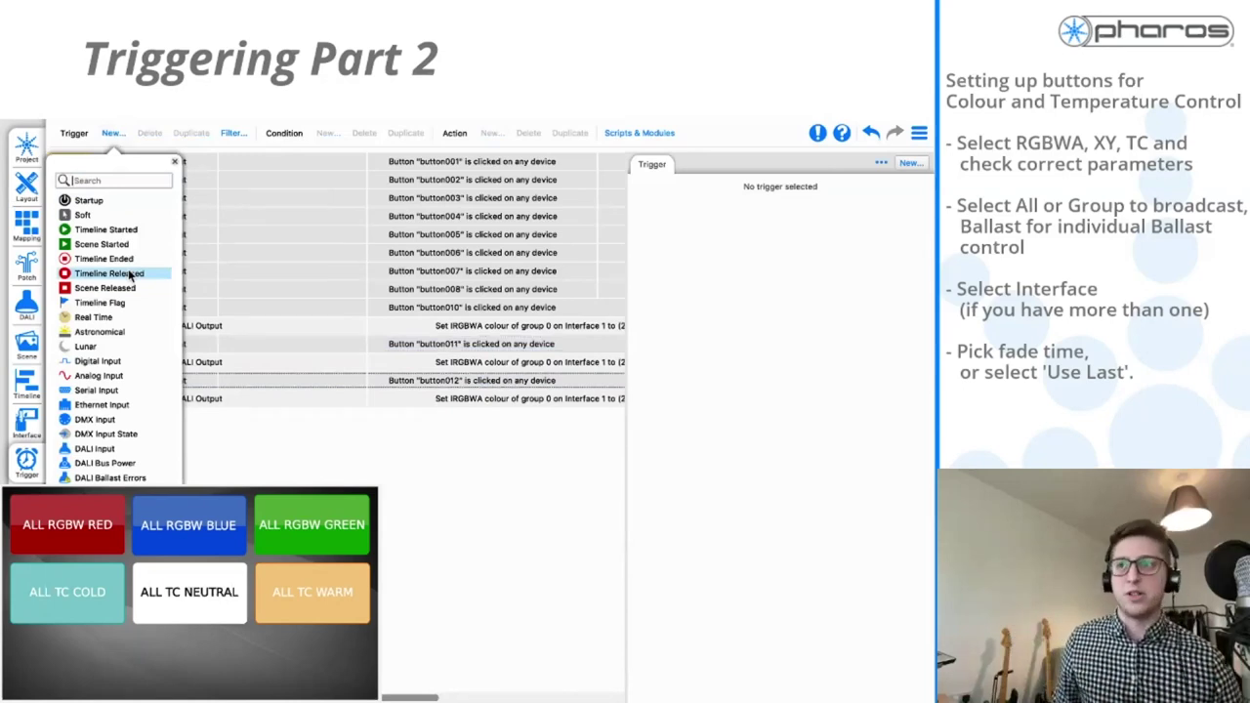
left_click(108, 478)
left_click(674, 352)
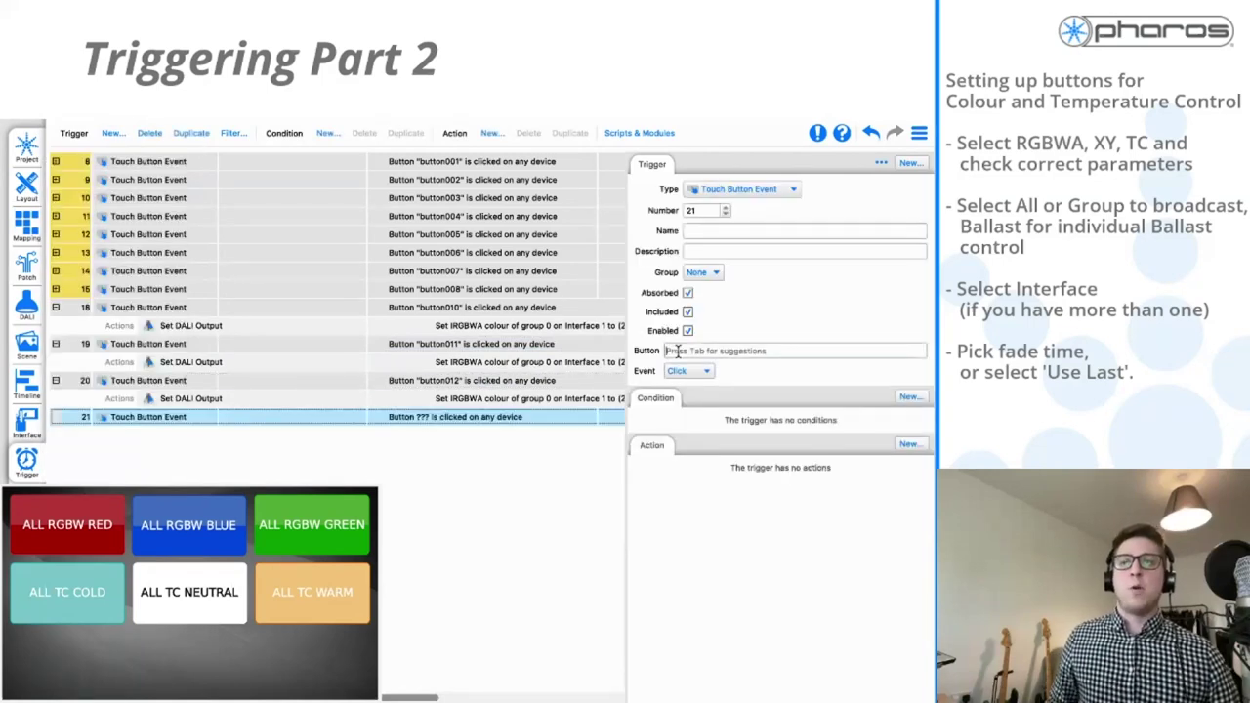
key("Tab")
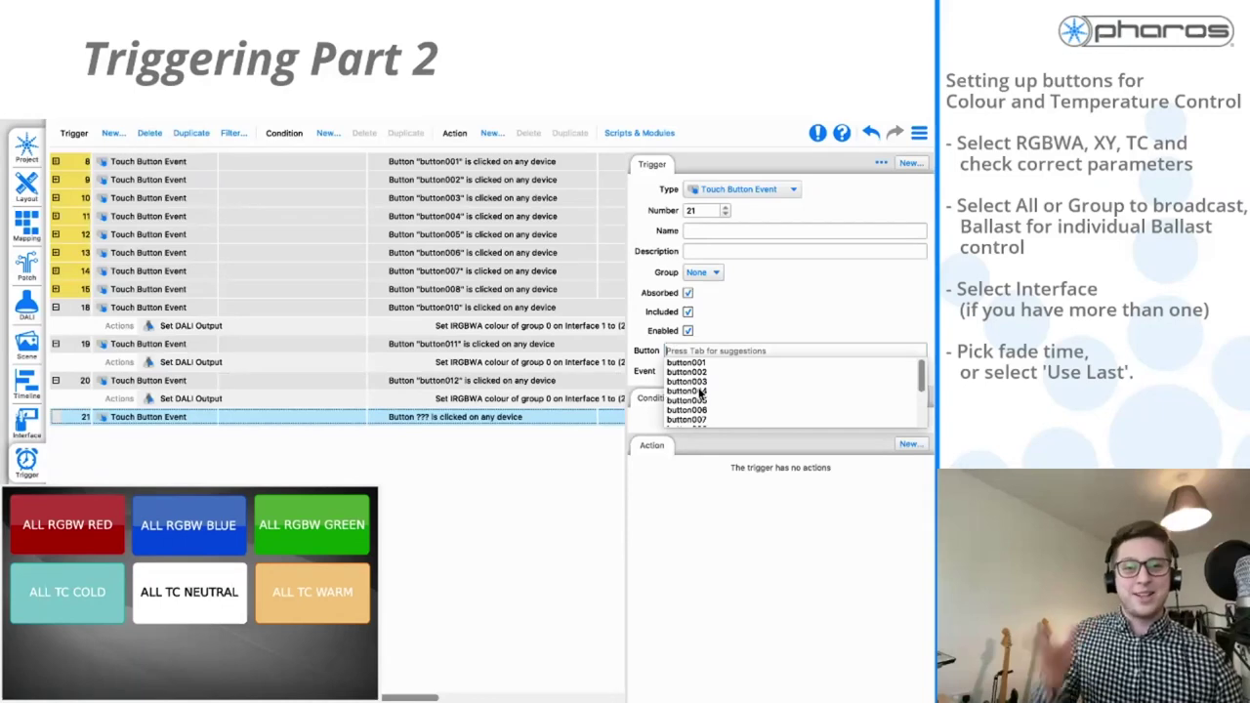
scroll(699, 391, "down", 2)
scroll(699, 391, "down", 1)
left_click(705, 419)
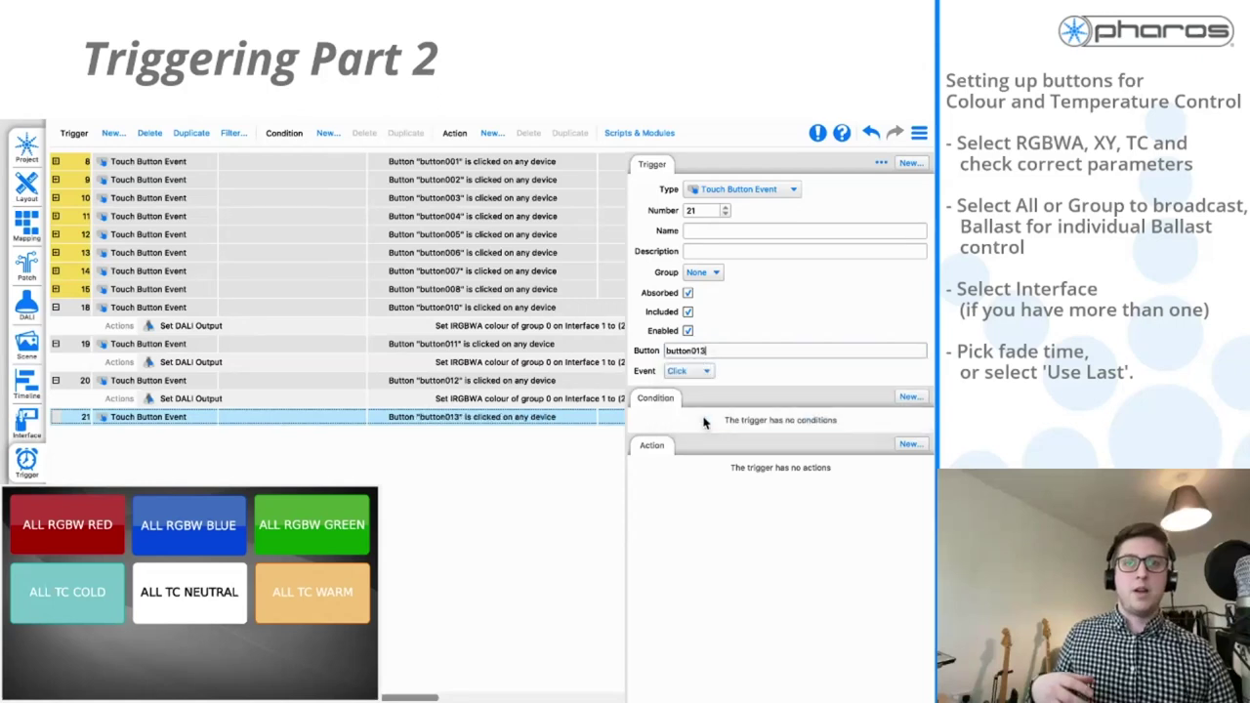
Add a Set DALI Output action to the button013 trigger and target group 3 on Interface 1
left_click(909, 444)
scroll(847, 391, "down", 5)
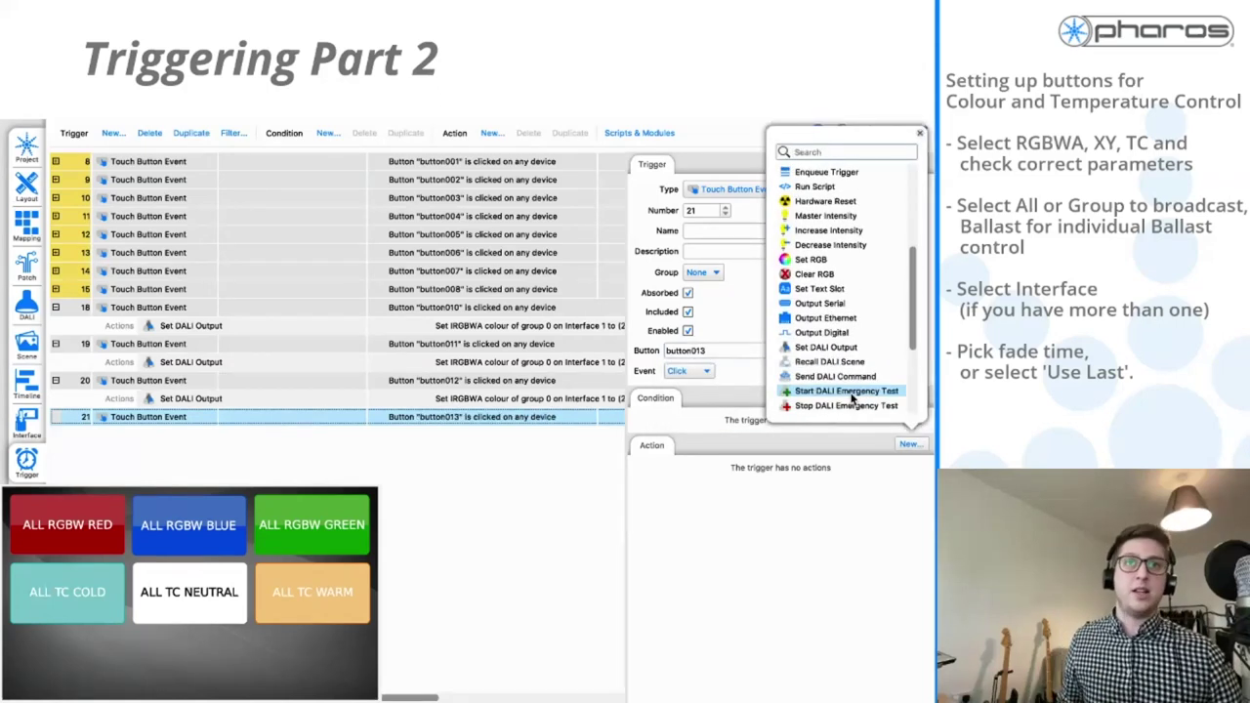
left_click(837, 346)
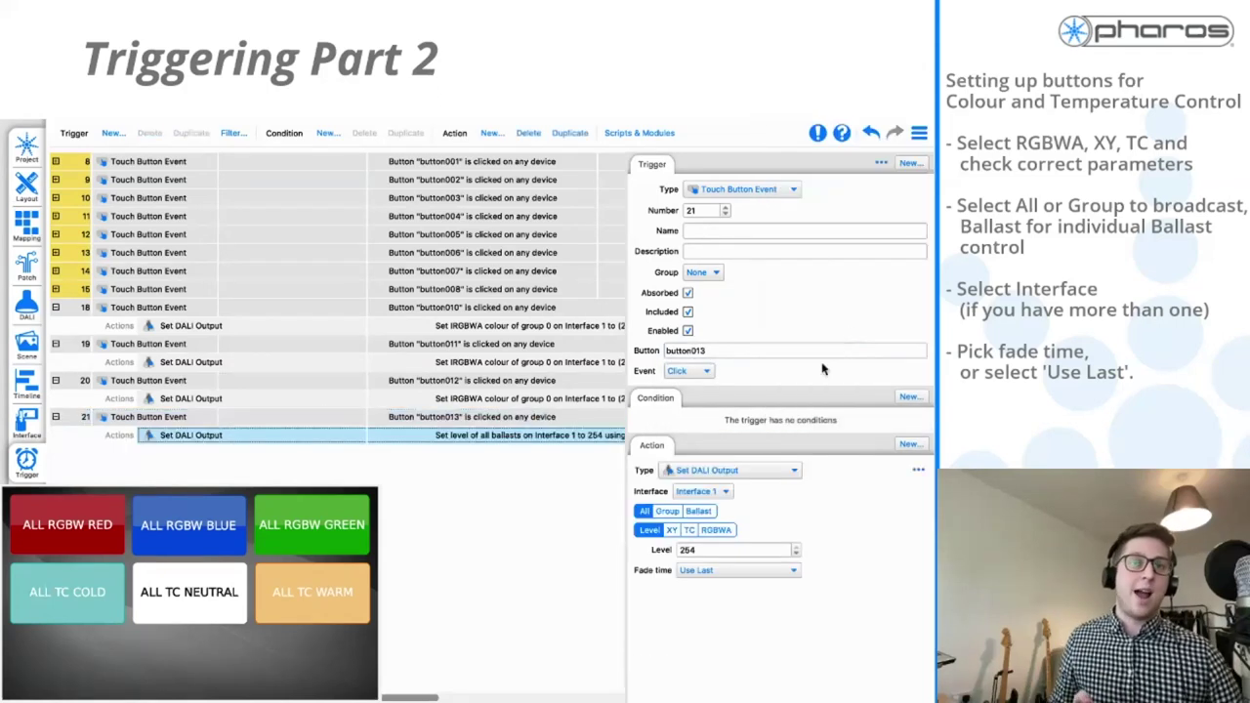
left_click(667, 510)
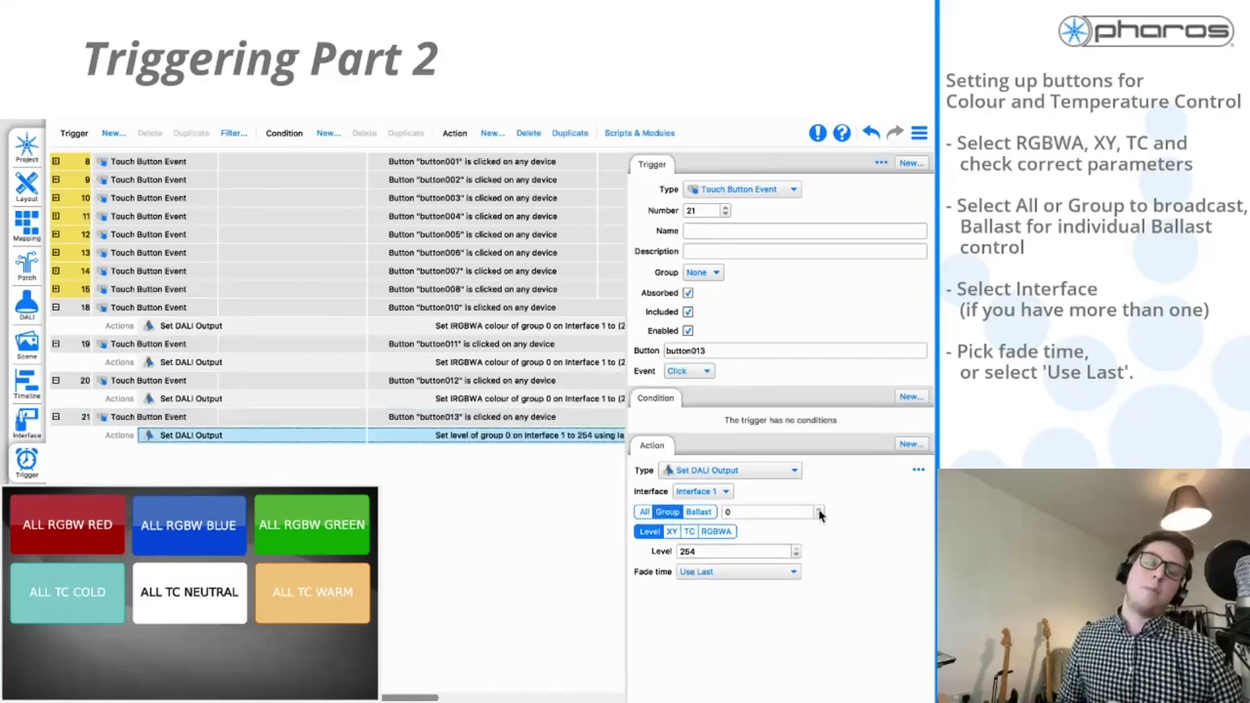
left_click(819, 509)
left_click(818, 509)
left_click(818, 508)
Switch the button013 action to TC control, enable Temperature at 0 and set the fade time to 1.0s
left_click(690, 532)
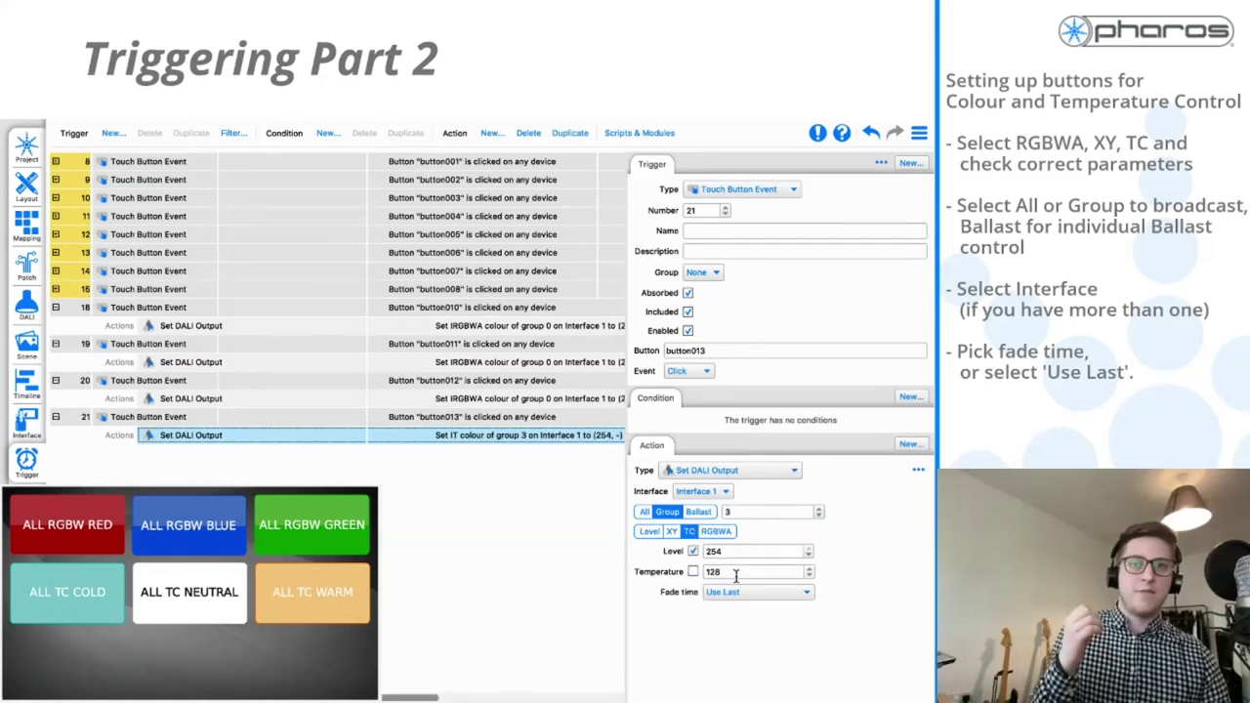
left_click(692, 573)
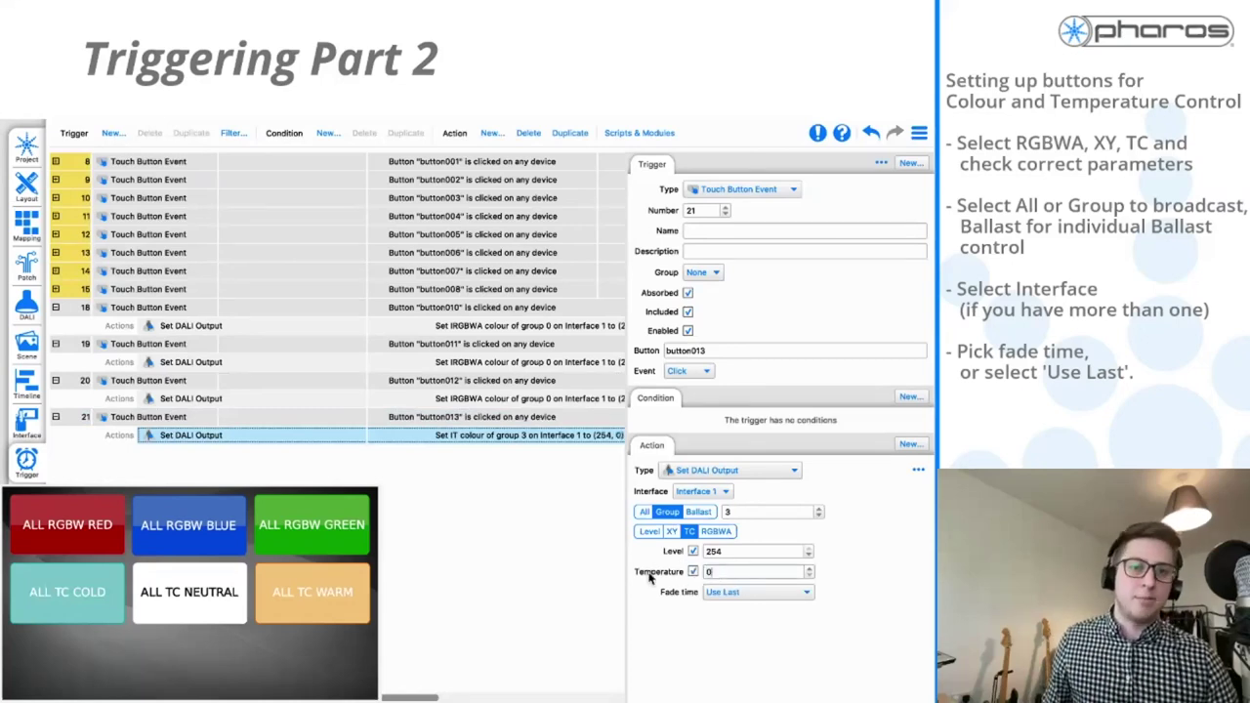
left_click(735, 592)
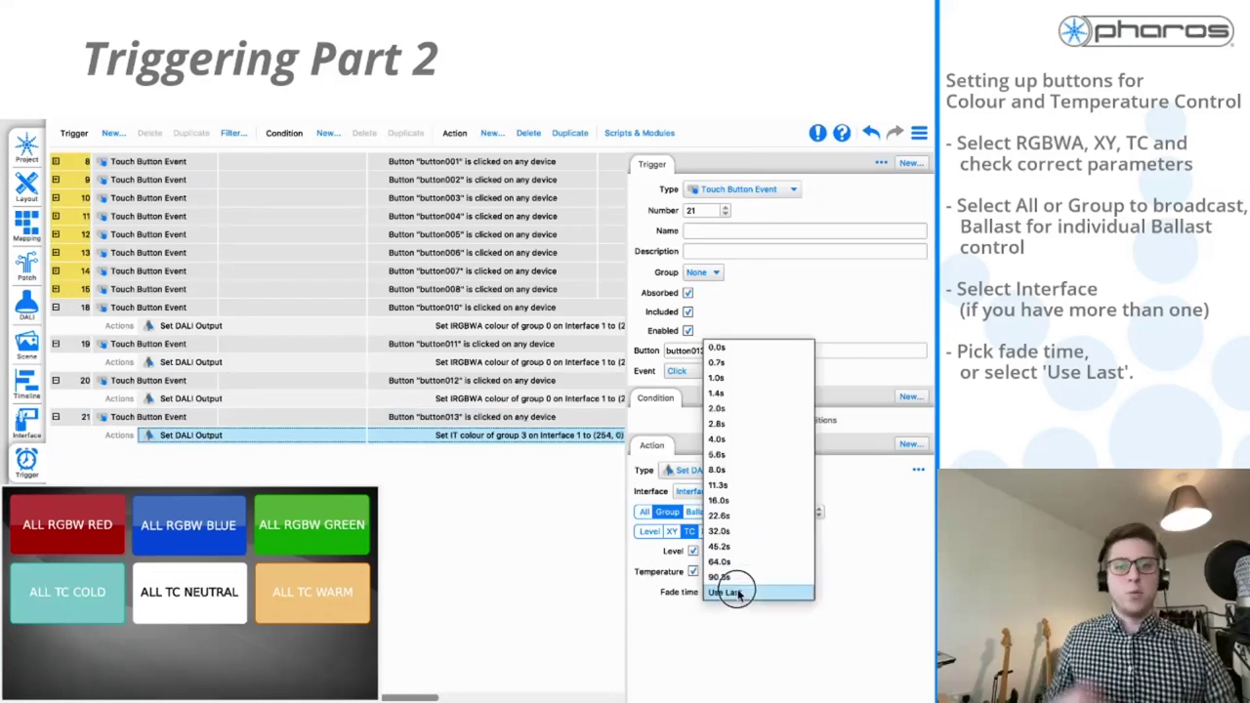
left_click(723, 380)
Duplicate the button013 trigger for button014 and set the copy's DALI temperature to 126
left_click(473, 422)
right_click(478, 426)
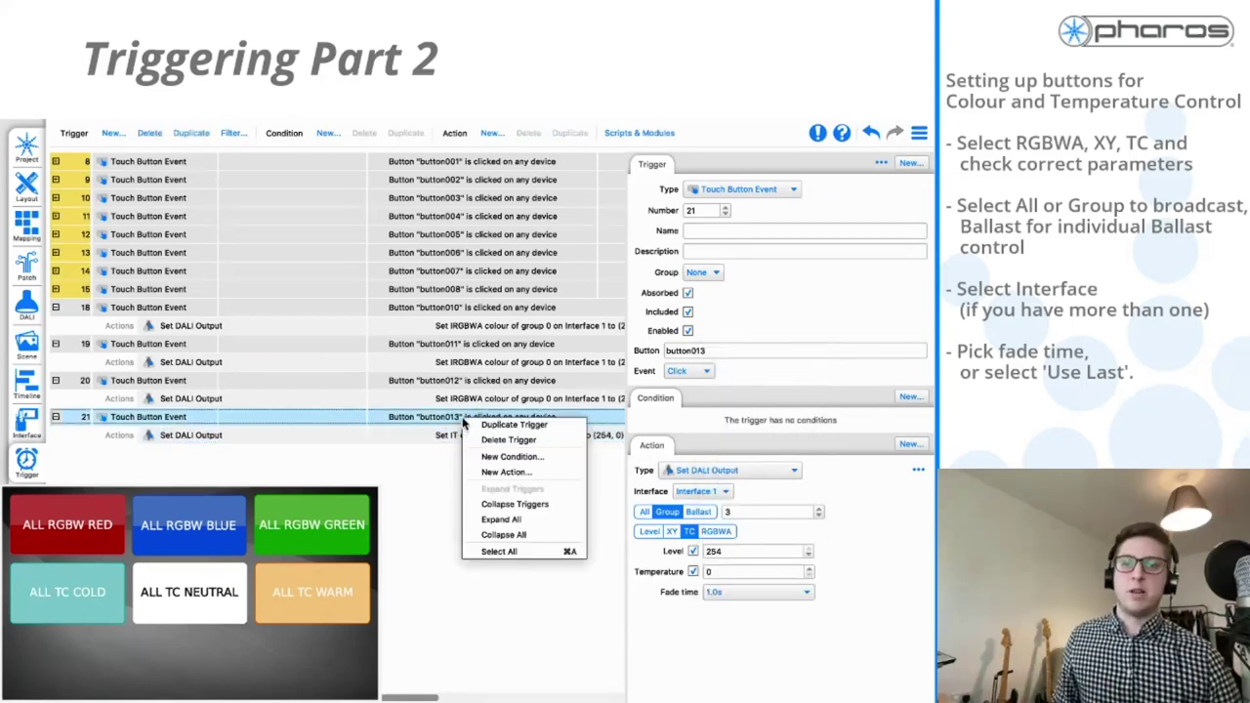
left_click(483, 425)
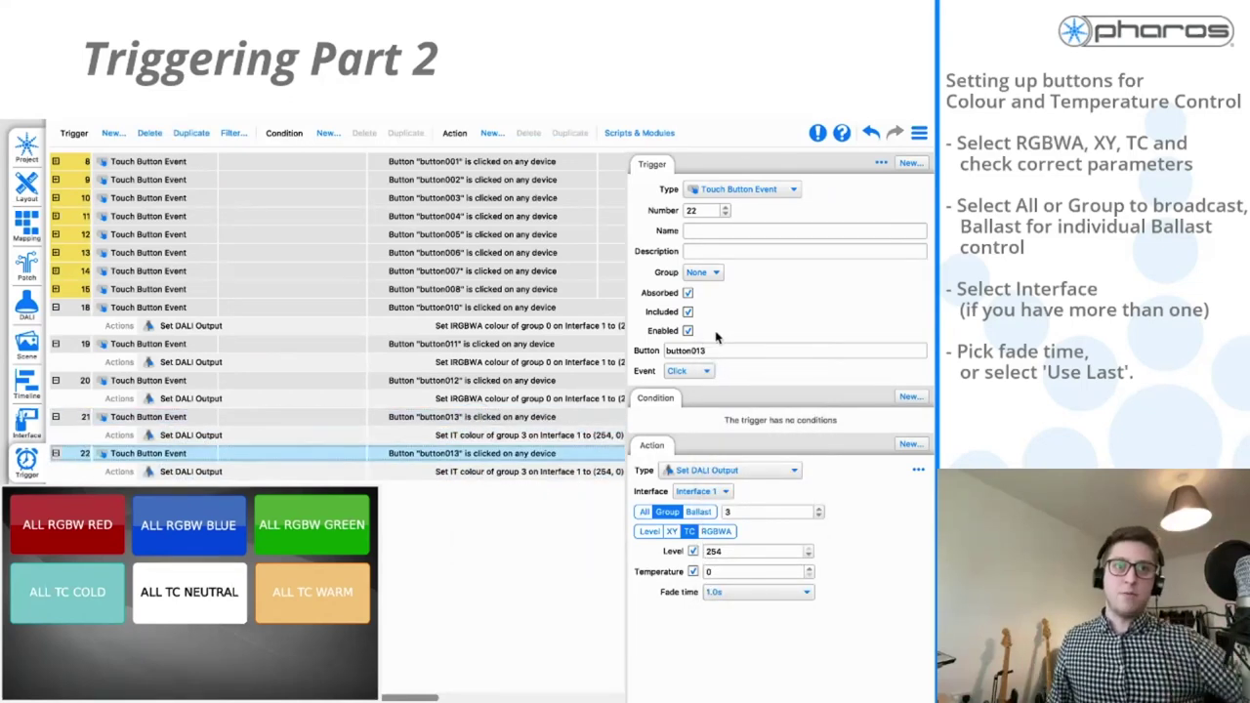
left_click(723, 351)
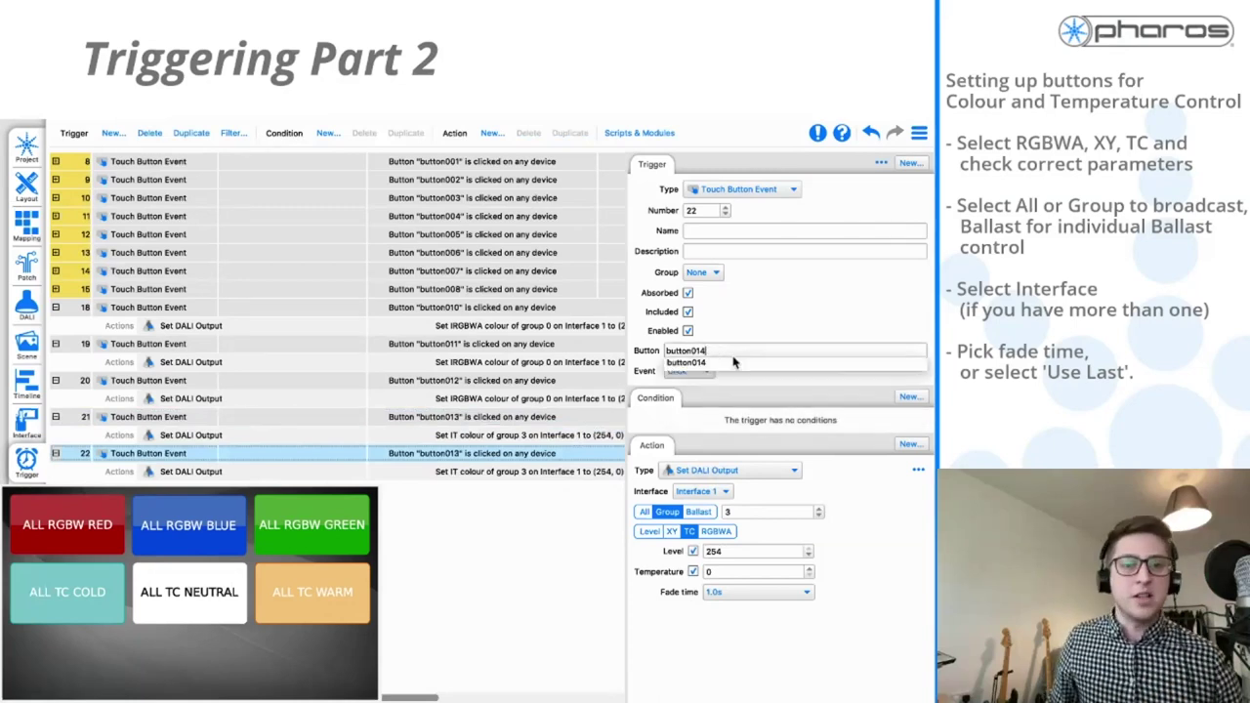
left_click(735, 365)
left_click(726, 570)
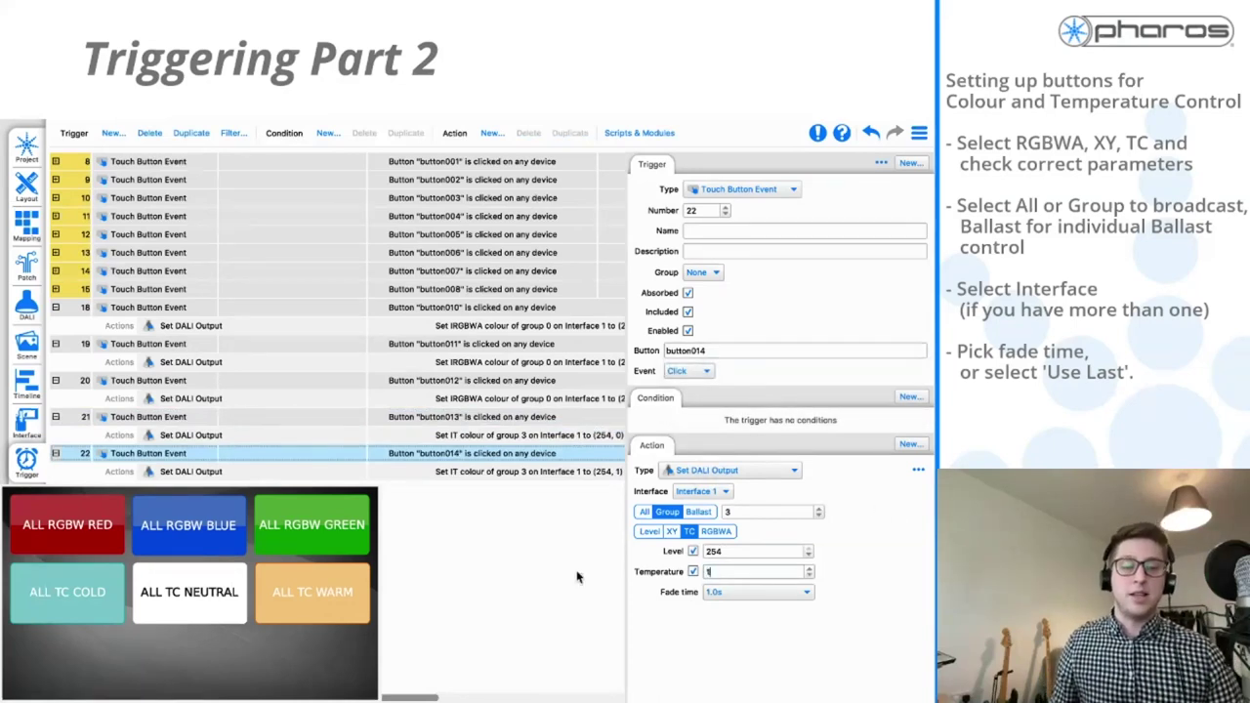
left_click(497, 567)
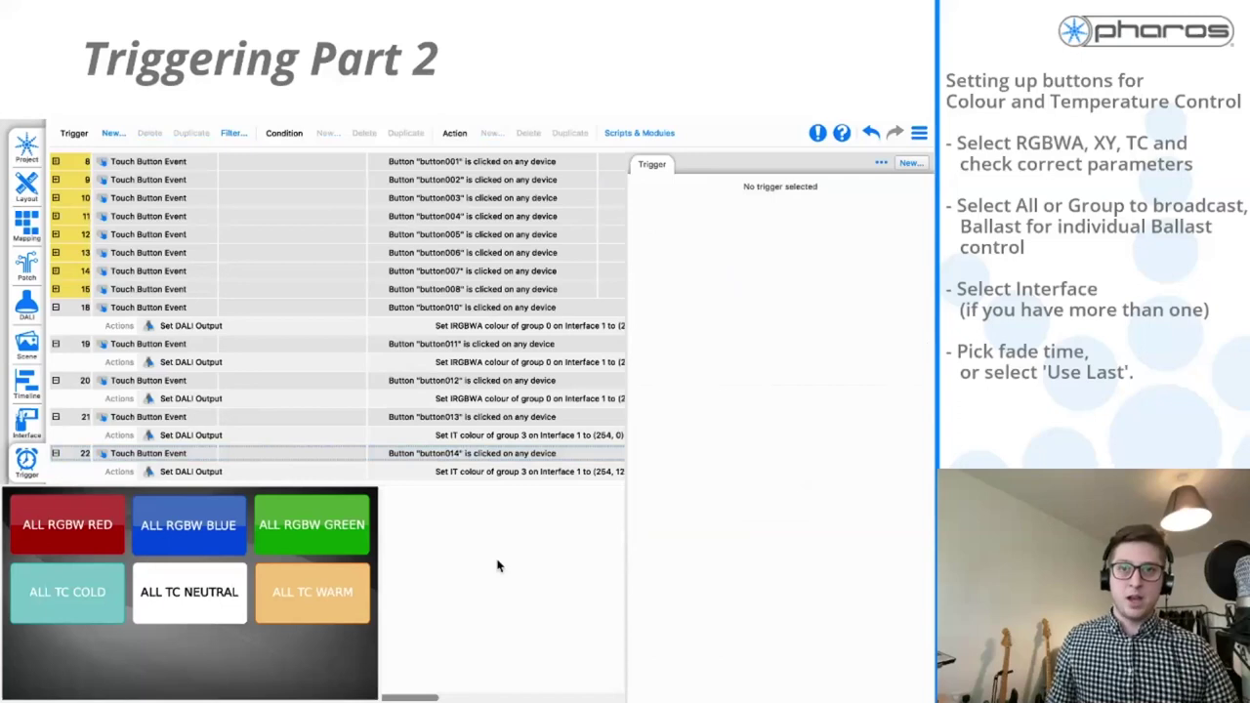
Duplicate the button014 trigger for button015 and set the copy's DALI temperature to 254
left_click(493, 459)
right_click(490, 459)
left_click(538, 462)
left_click(719, 350)
key("BackSpace")
type("5")
key("Return")
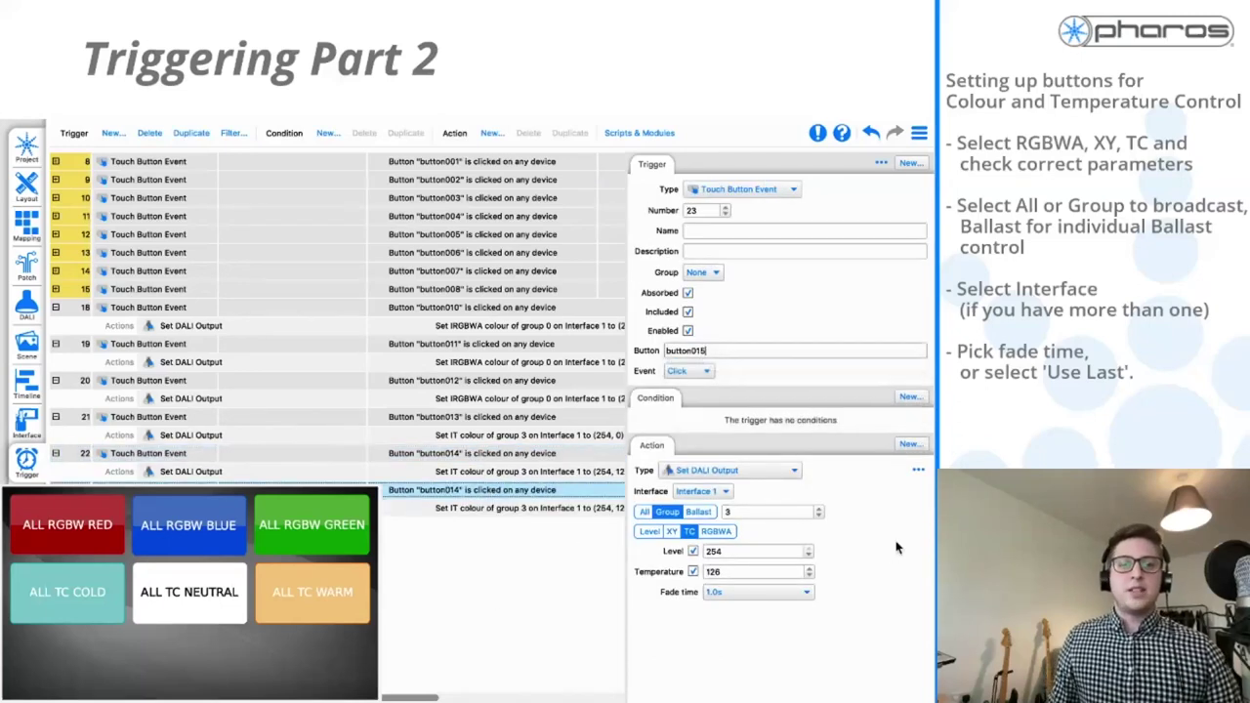
double_click(748, 571)
type("254")
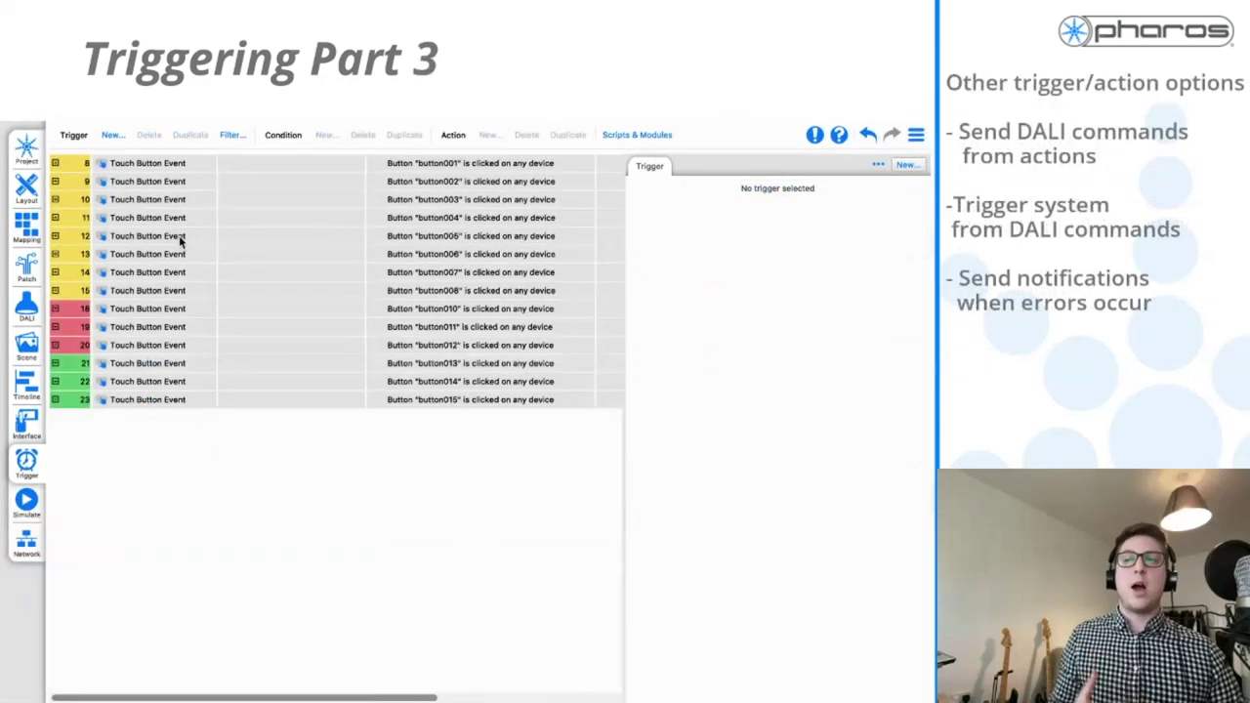
Create a new Soft trigger and give it a Send DALI Command action
left_click(112, 137)
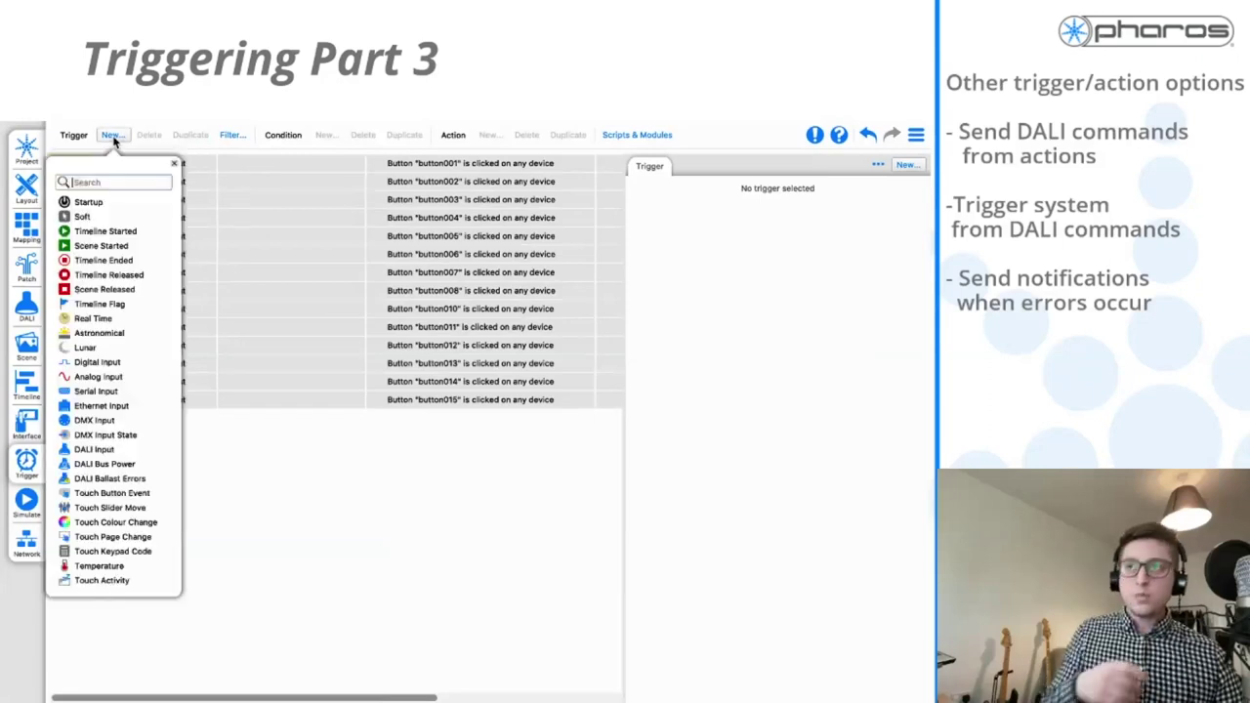
left_click(95, 217)
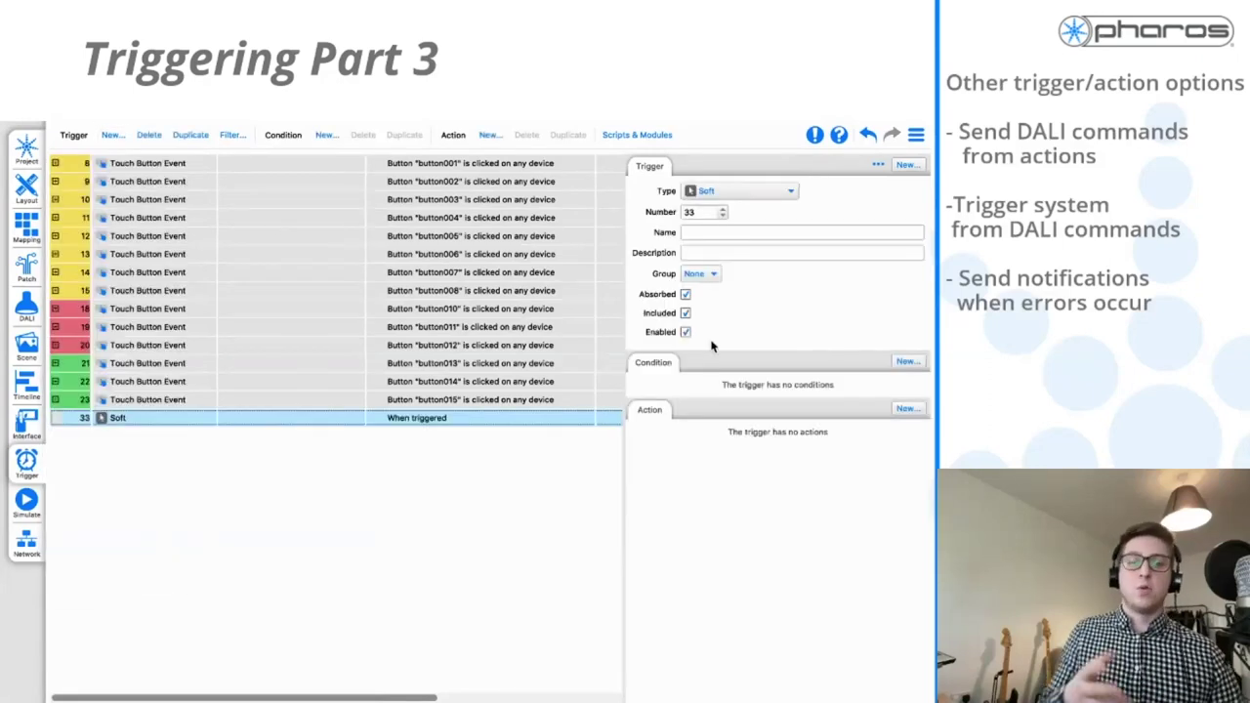
left_click(914, 414)
scroll(863, 563, "down", 3)
scroll(862, 562, "down", 5)
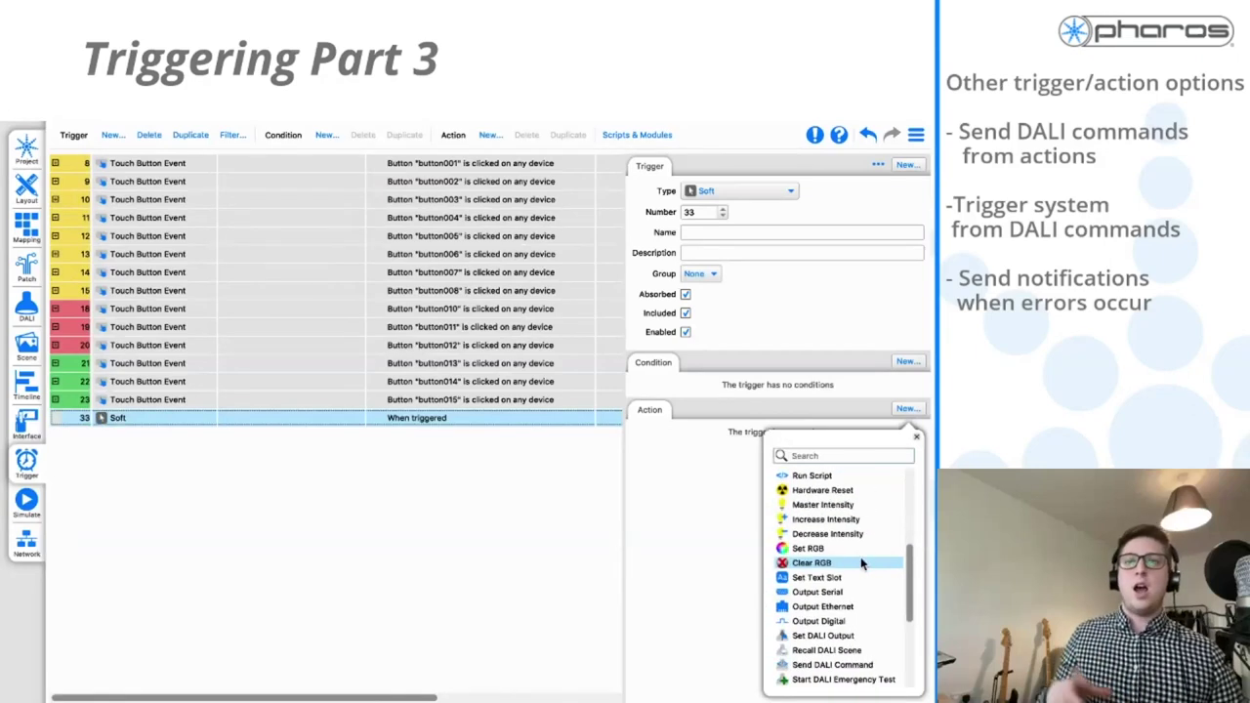
scroll(862, 563, "down", 3)
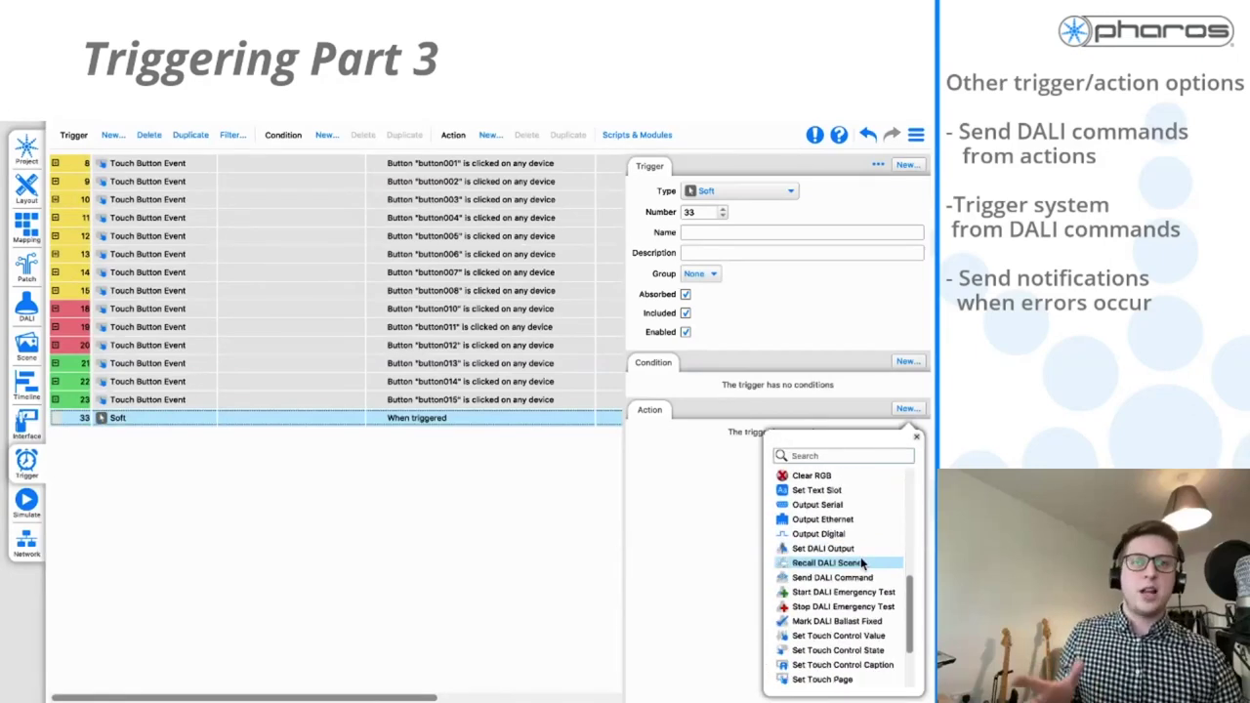
left_click(862, 563)
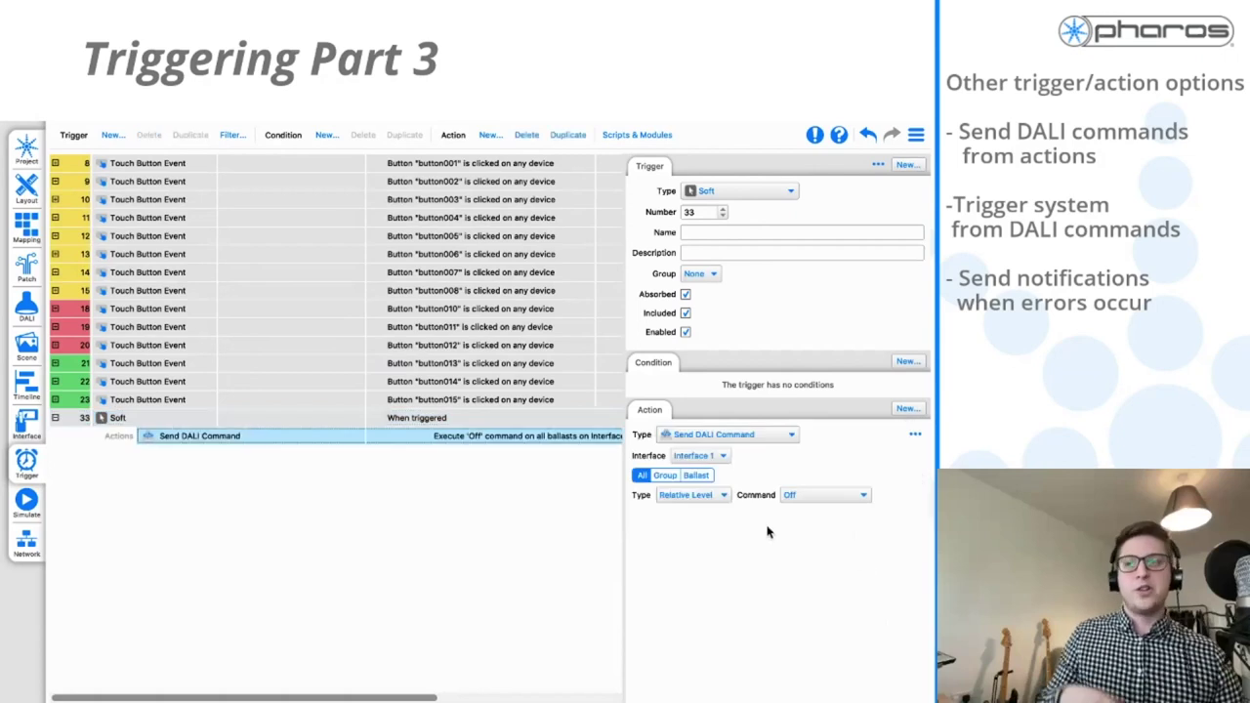
Configure the Send DALI Command action to send the Relative Level command Fade up to all ballasts
left_click(665, 475)
left_click(695, 475)
left_click(642, 474)
left_click(707, 495)
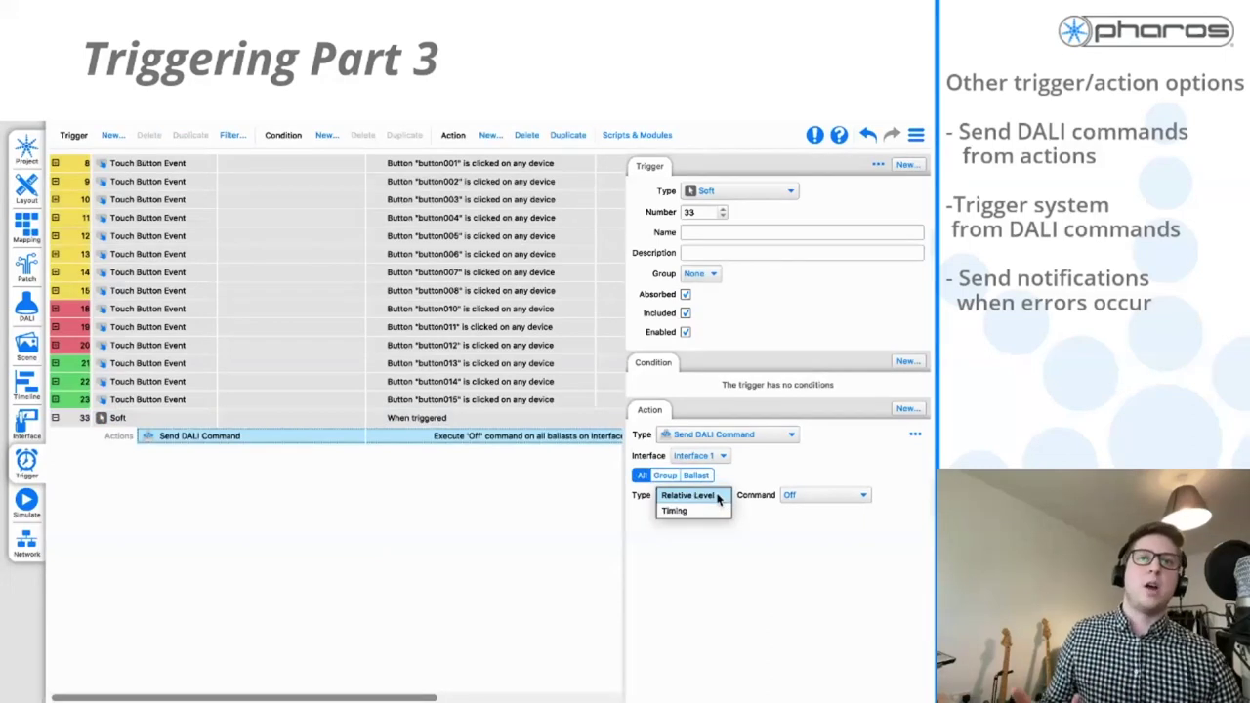
left_click(714, 496)
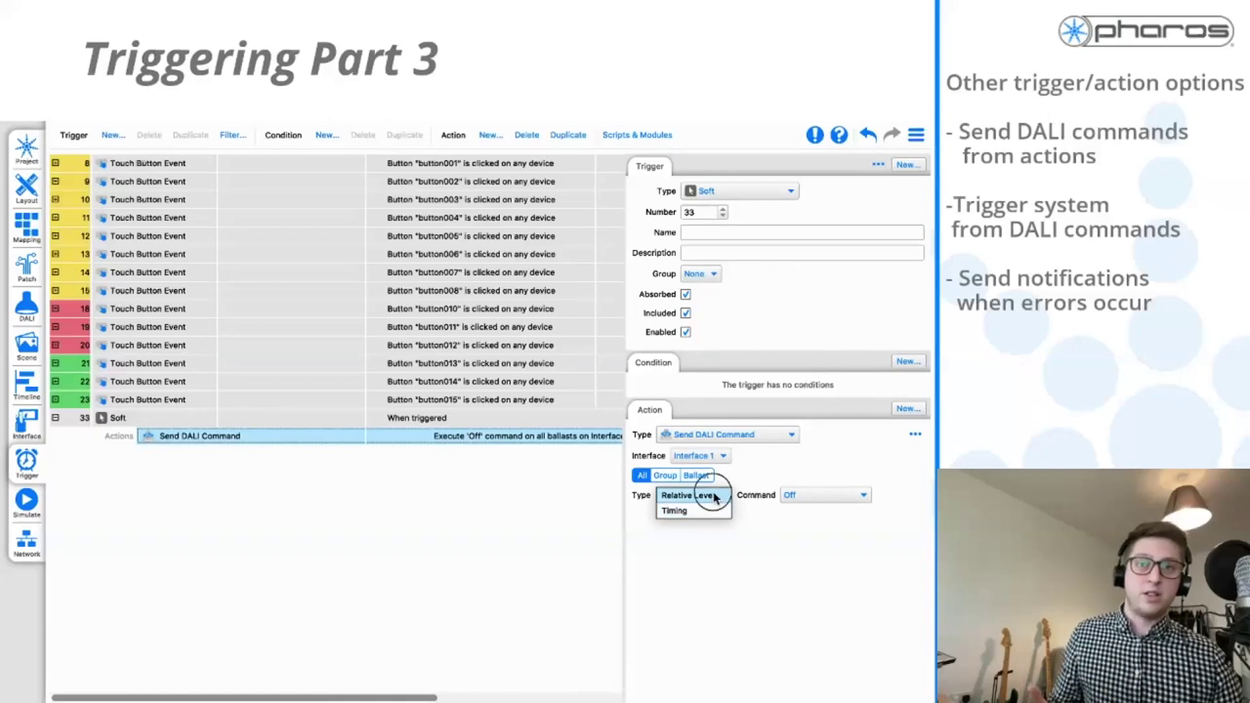
left_click(825, 495)
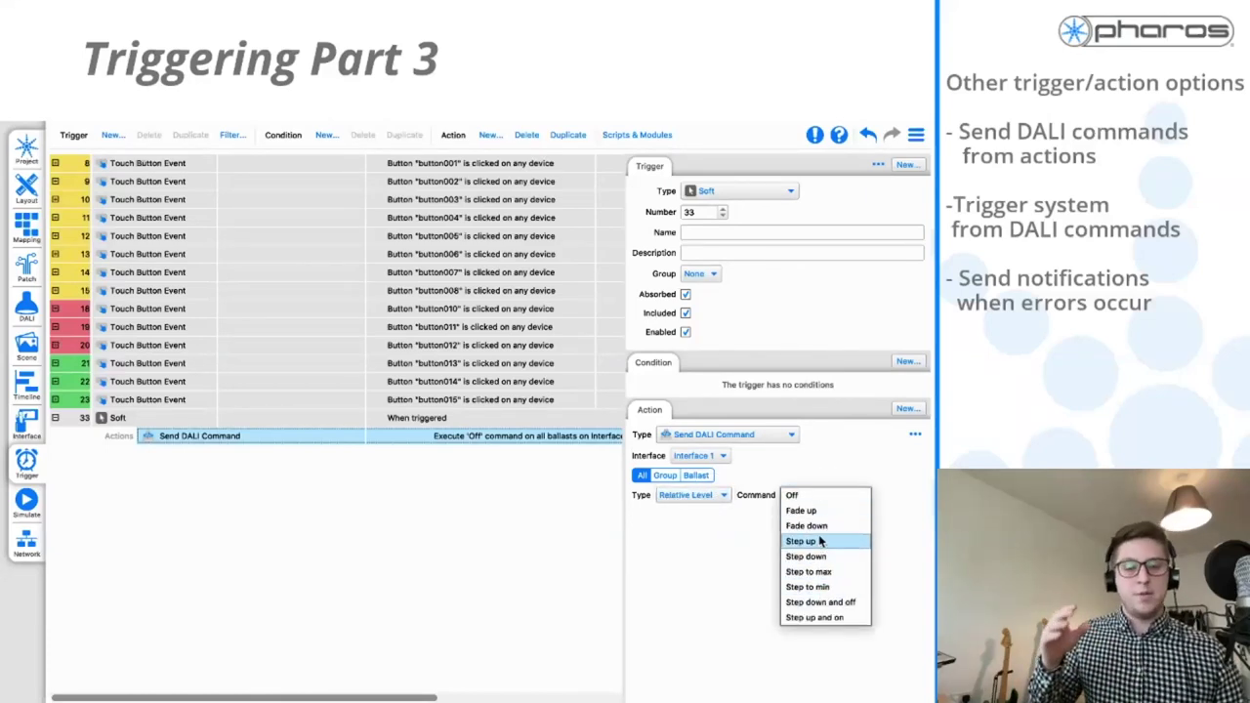
left_click(815, 511)
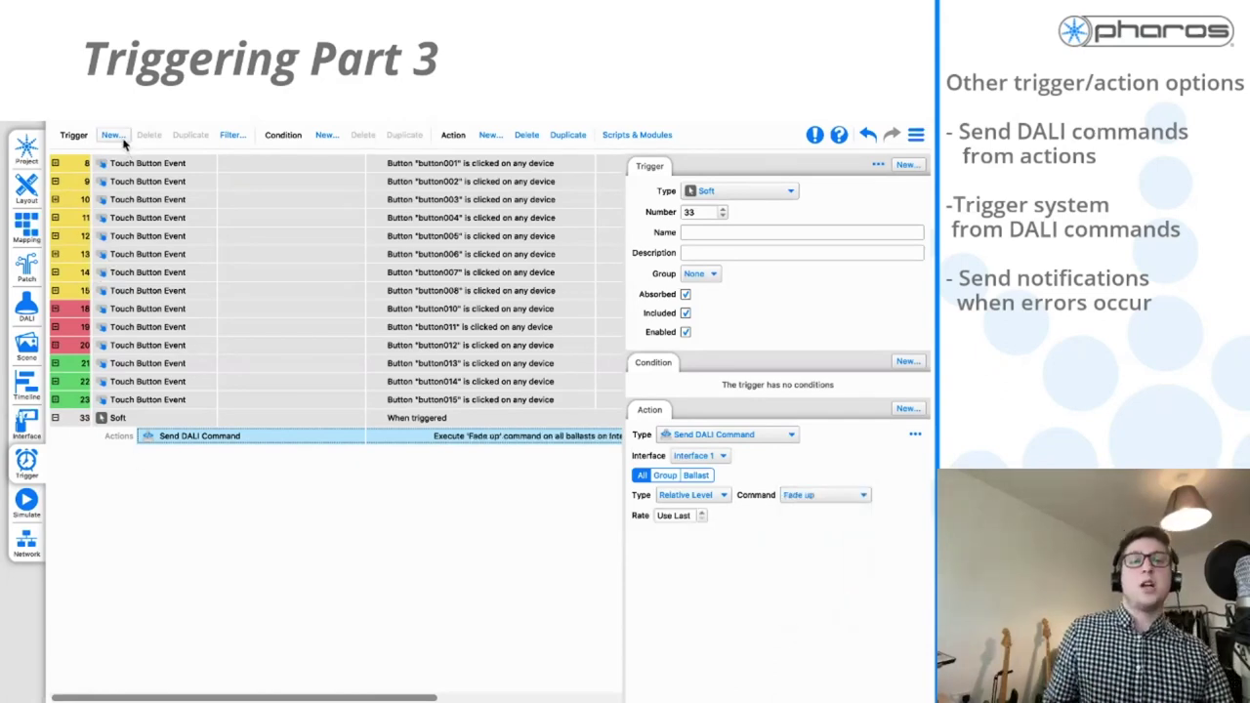
Create a new DALI Input trigger on Interface 1 that listens for ballast address 64
left_click(113, 135)
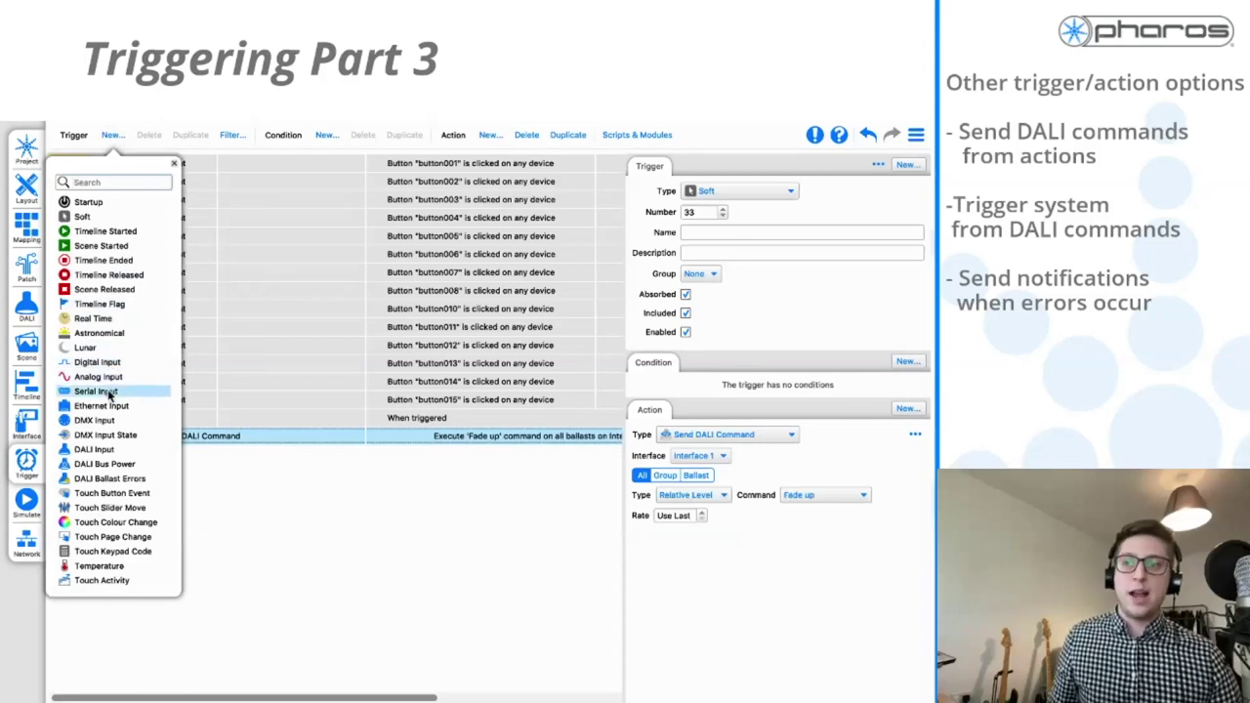
left_click(101, 450)
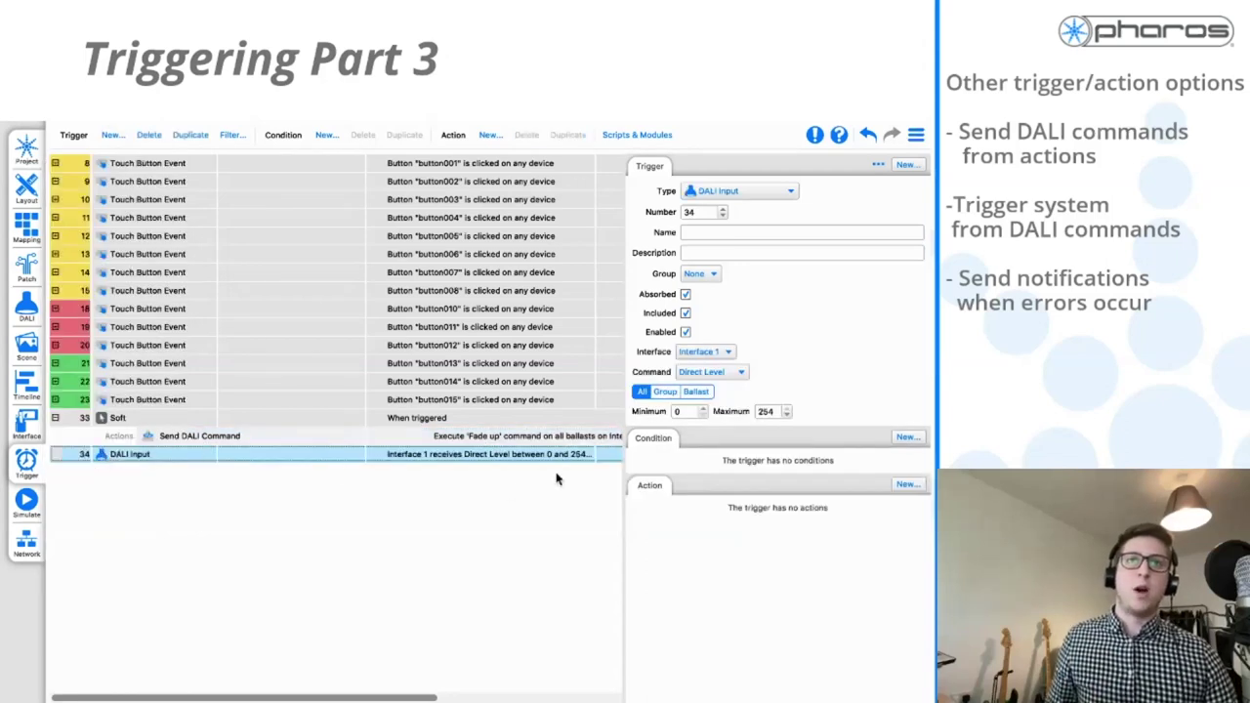
left_click(665, 391)
left_click(694, 391)
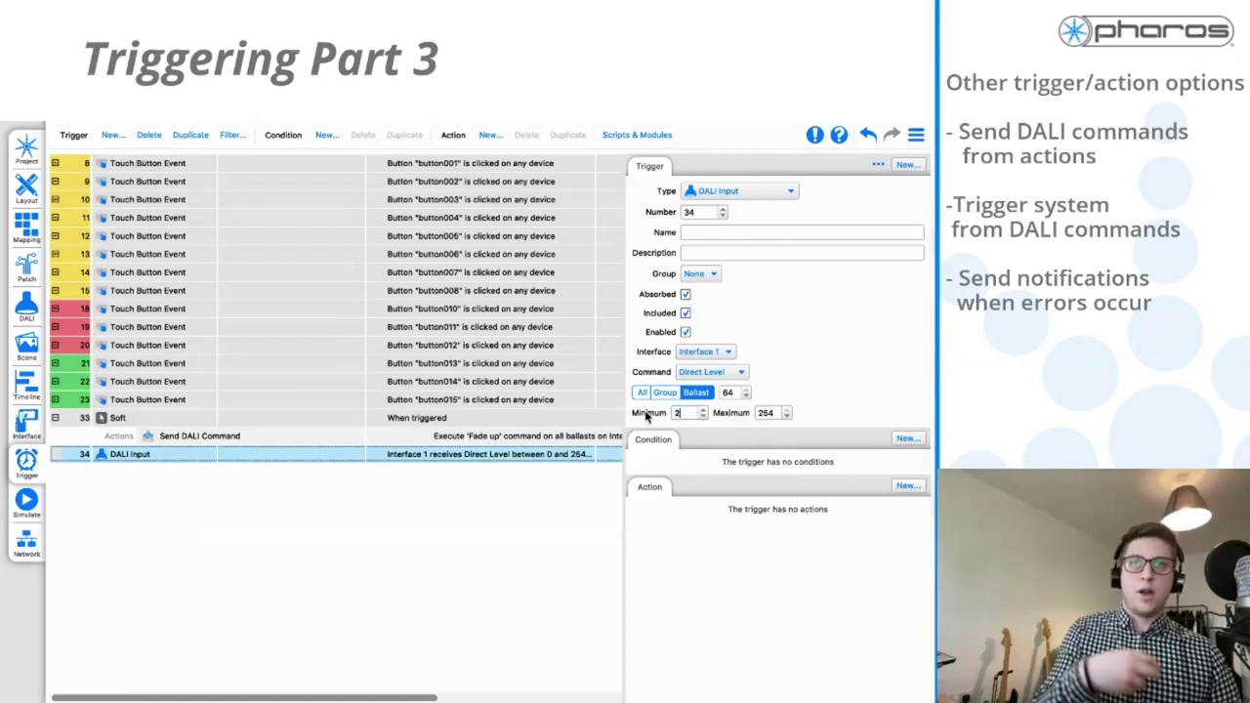
Set the DALI Input trigger's command to Recall Scene and its scene number to 5
left_click(738, 374)
left_click(720, 388)
left_click(688, 412)
left_click(688, 412)
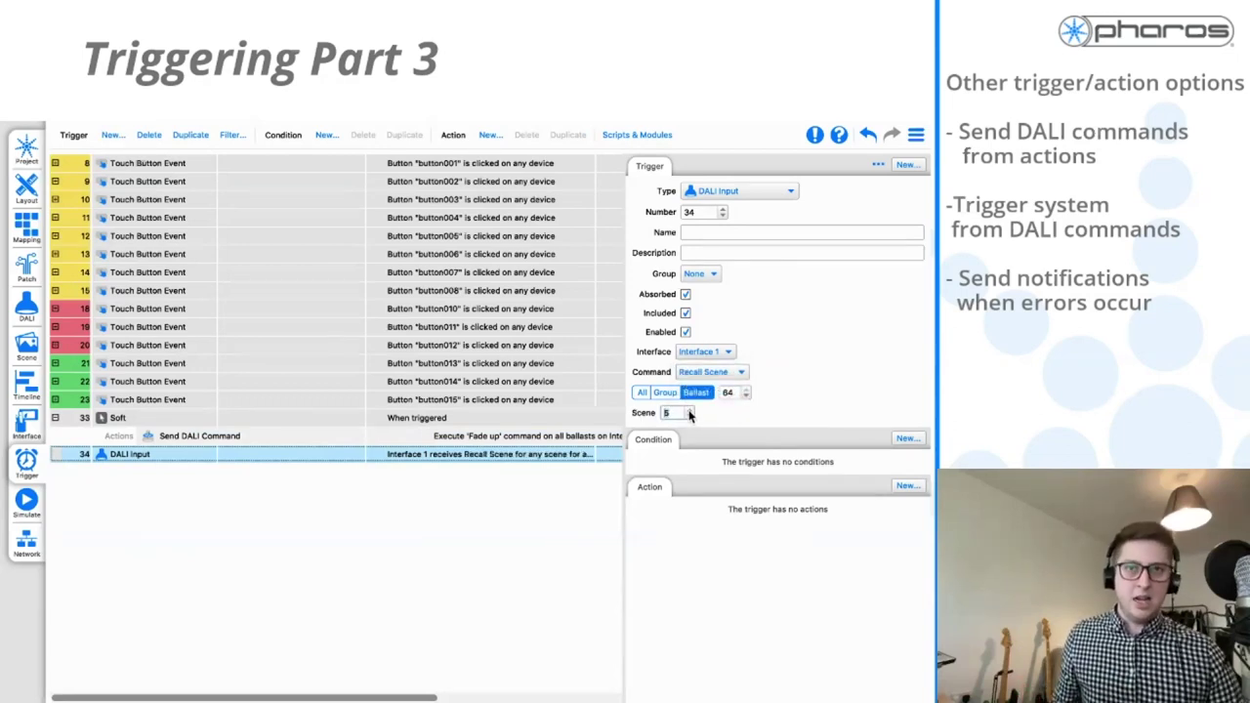
Add a Start Scene action to the DALI Input trigger that starts Scene 5
left_click(910, 486)
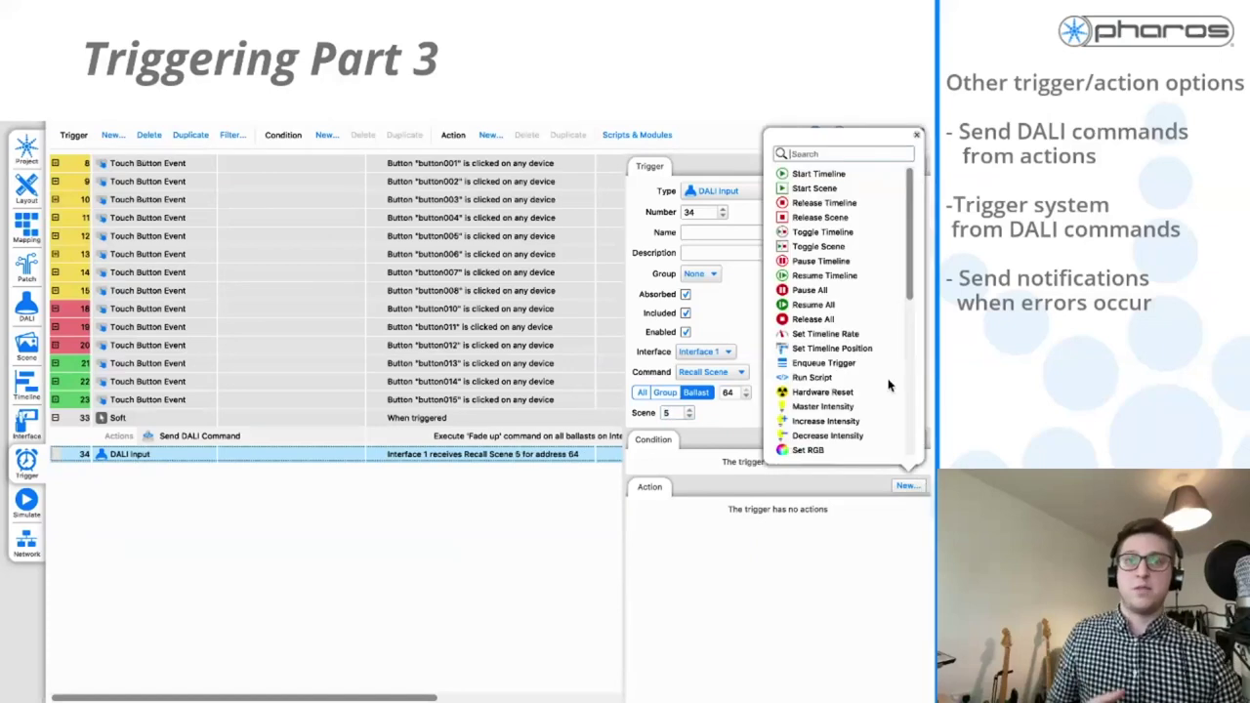
left_click(803, 188)
left_click(705, 533)
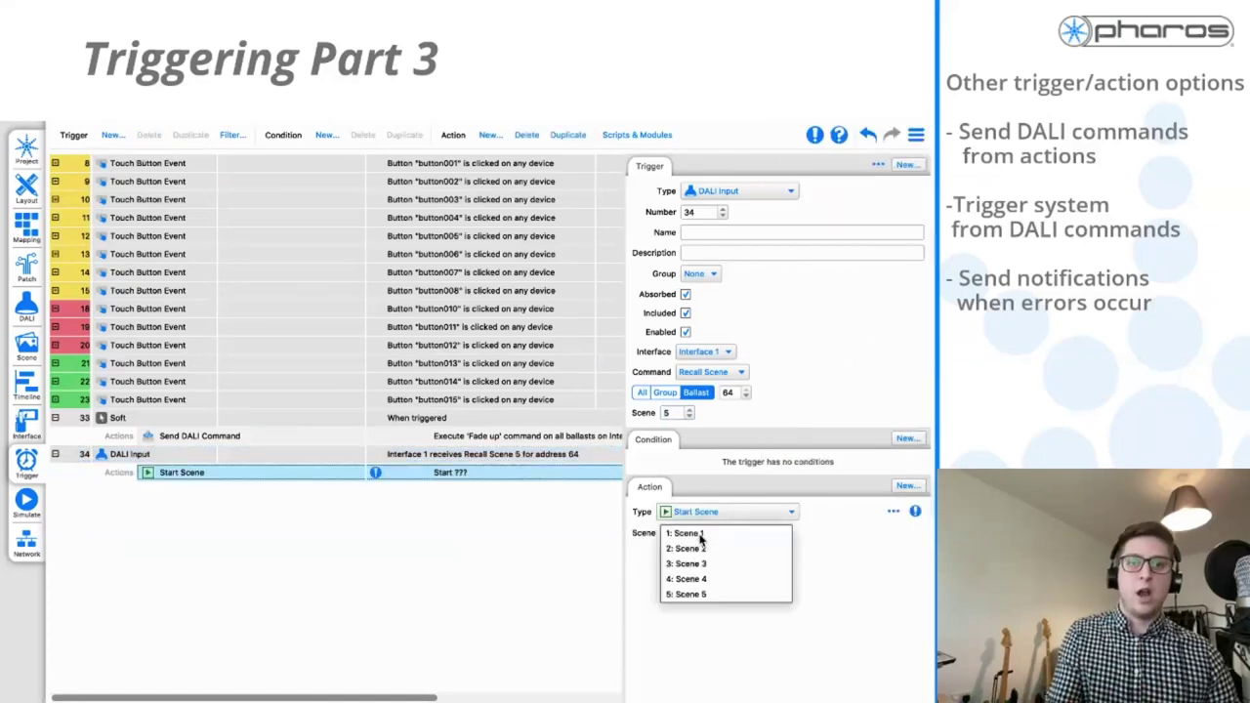
left_click(691, 593)
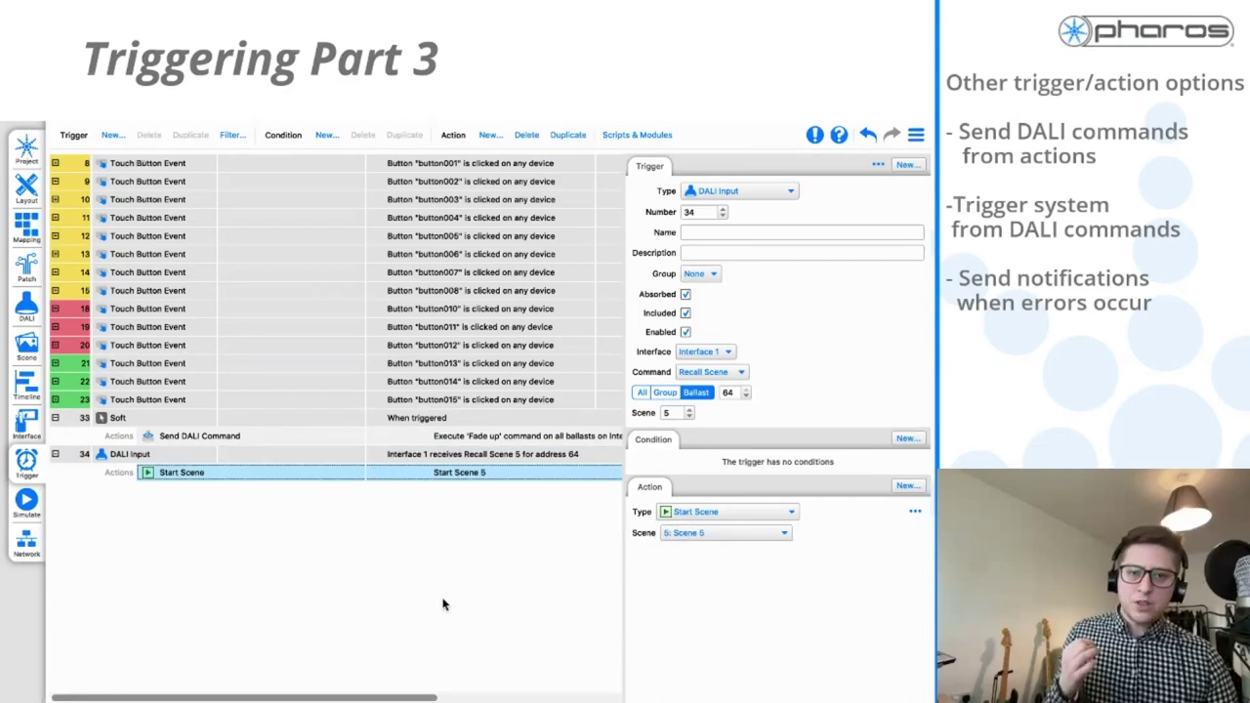
Create a new DALI Bus Power trigger for Interface 1 with the power state No Power
left_click(112, 137)
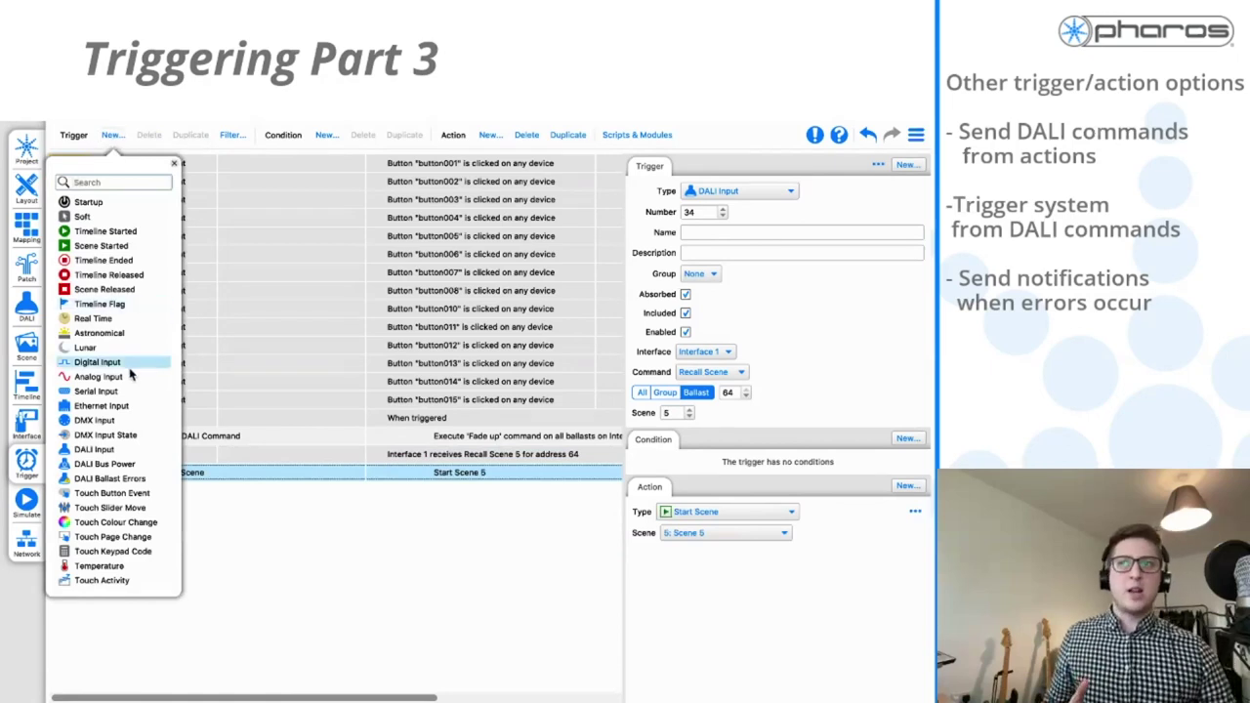
left_click(119, 467)
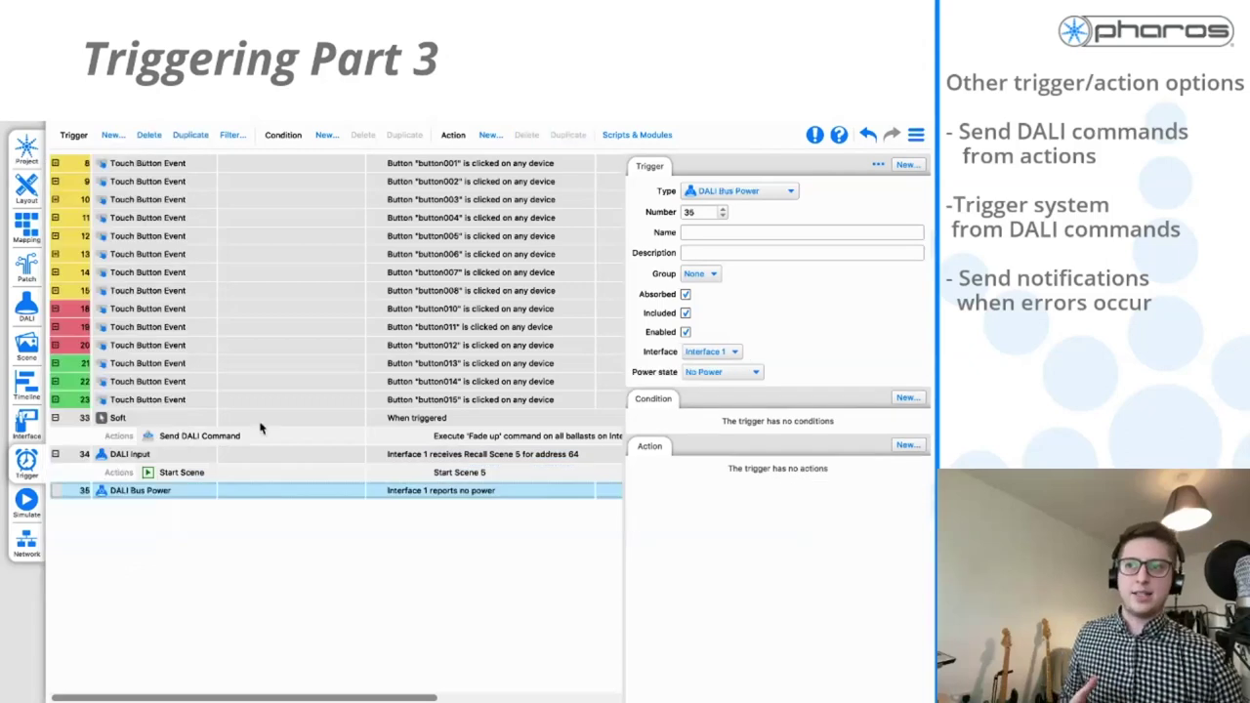
left_click(741, 381)
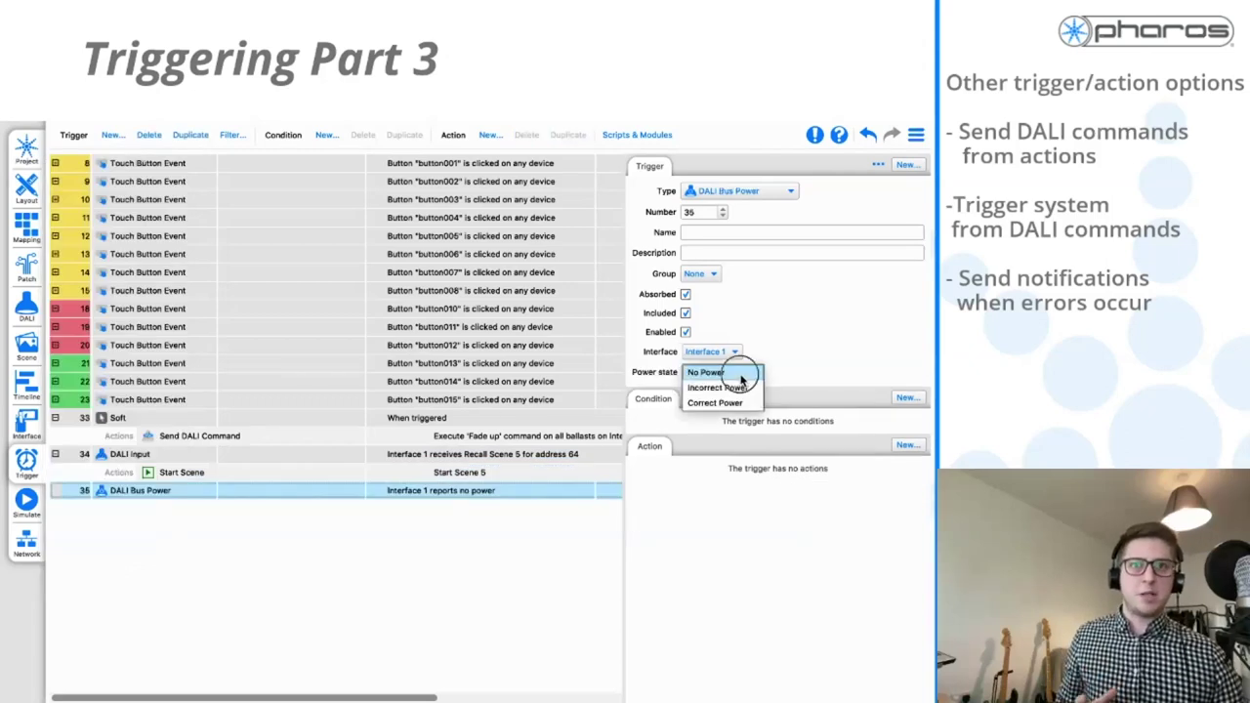
left_click(740, 380)
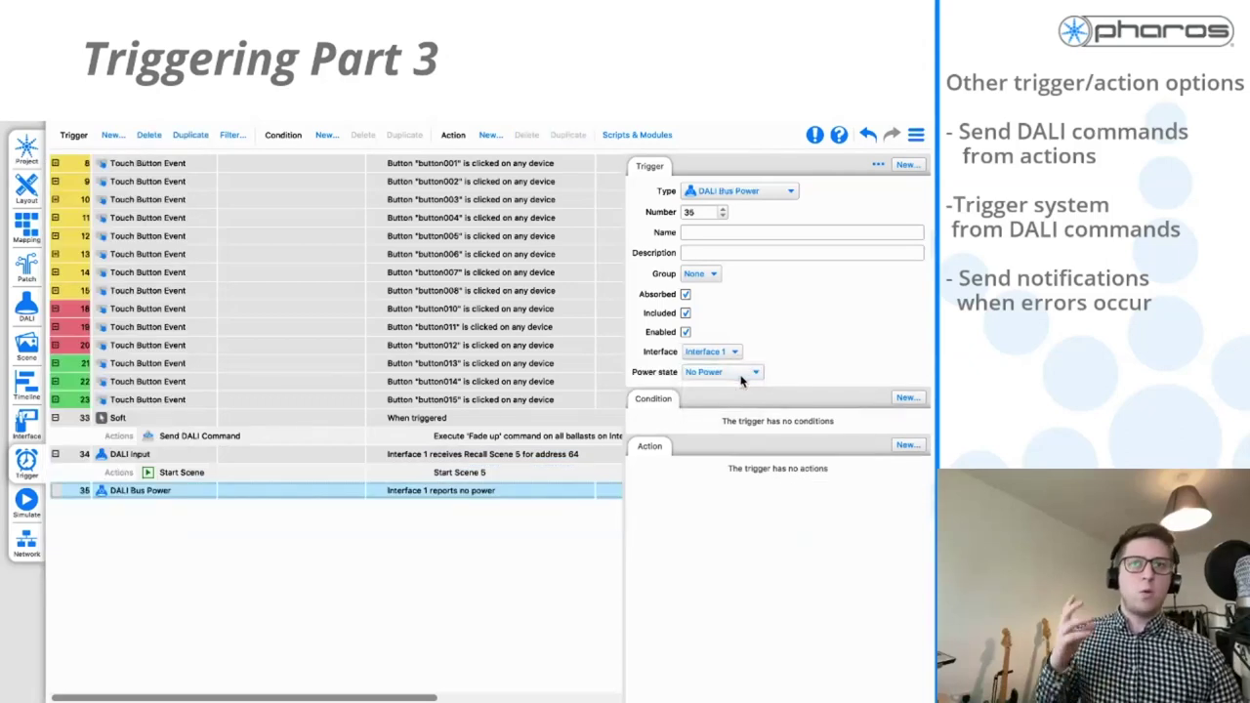
left_click(740, 381)
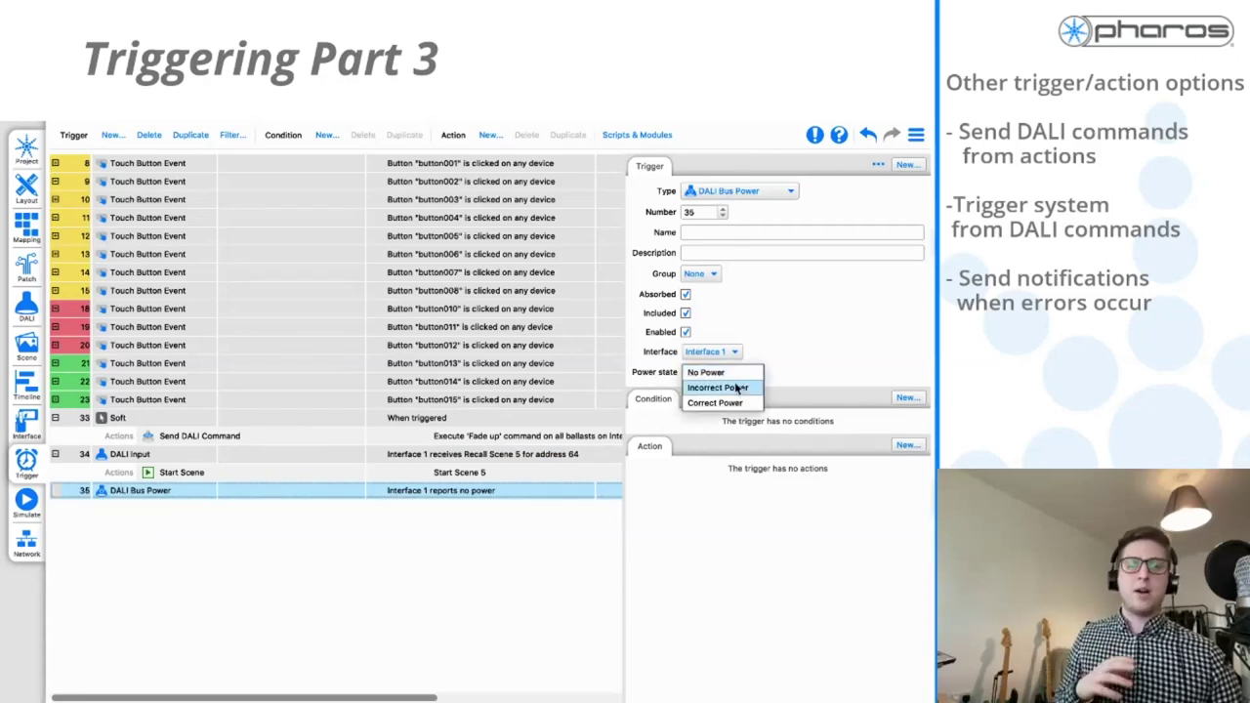
left_click(733, 372)
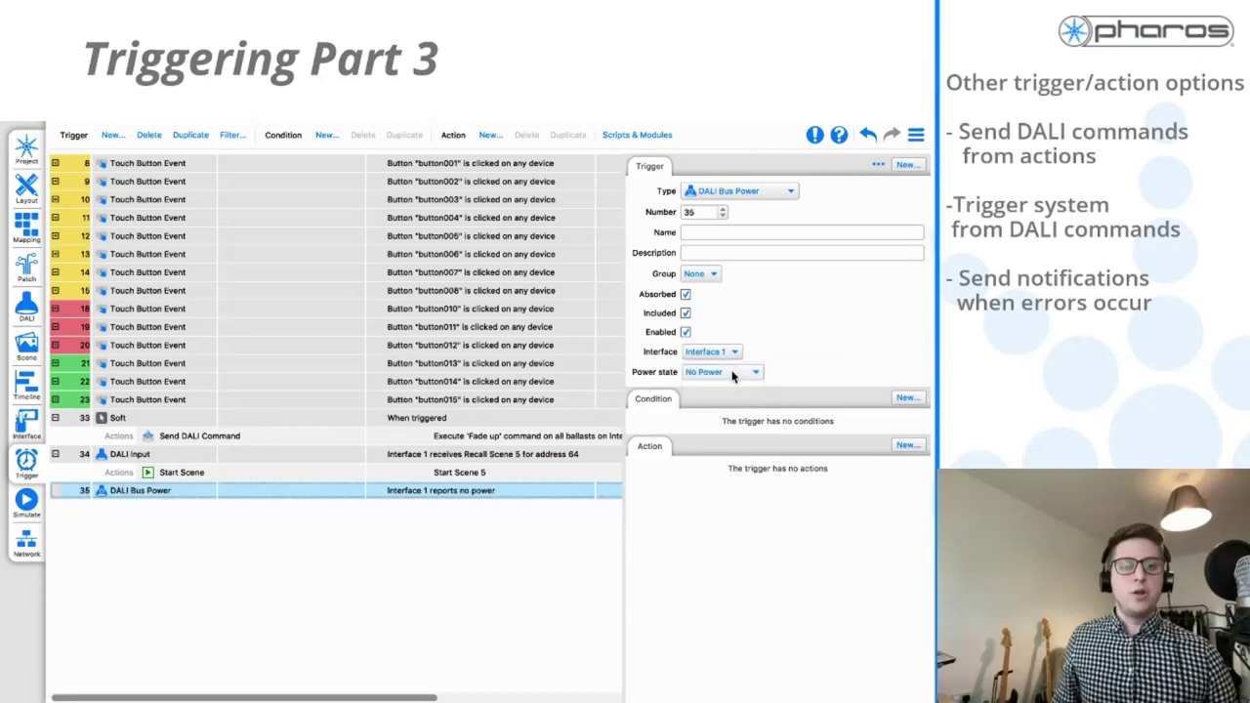
Add an Email: Send action to the DALI Bus Power trigger
left_click(915, 448)
scroll(891, 412, "down", 3)
scroll(892, 414, "down", 3)
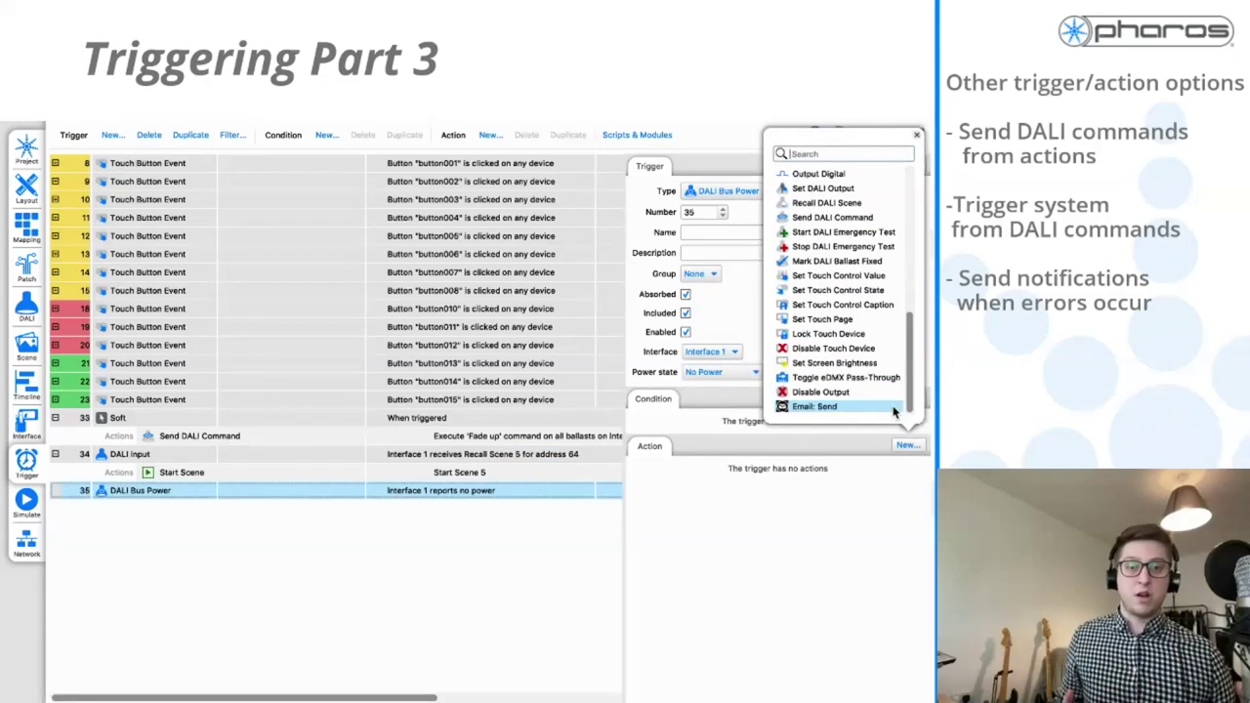
left_click(813, 407)
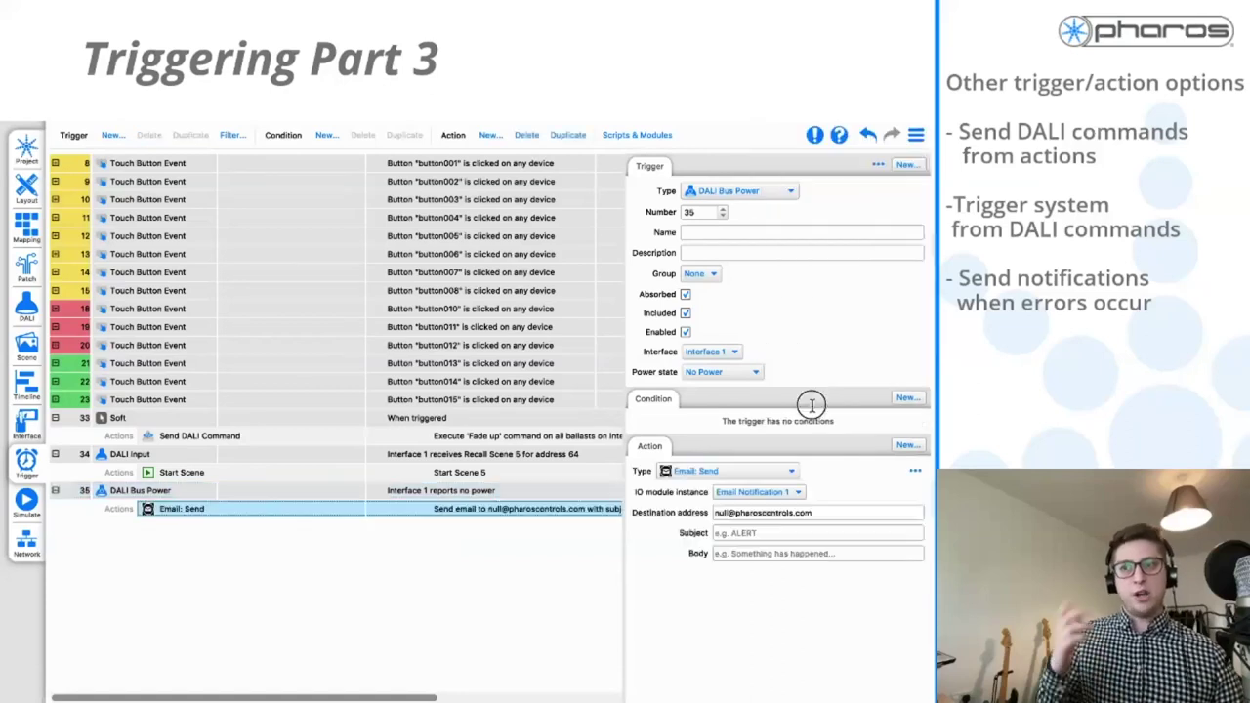
Set the notification email's subject to "Alert: NO Power to Interface 1" and its body to "Message"
left_click(742, 535)
type("Alert: NO Power to Interface 1")
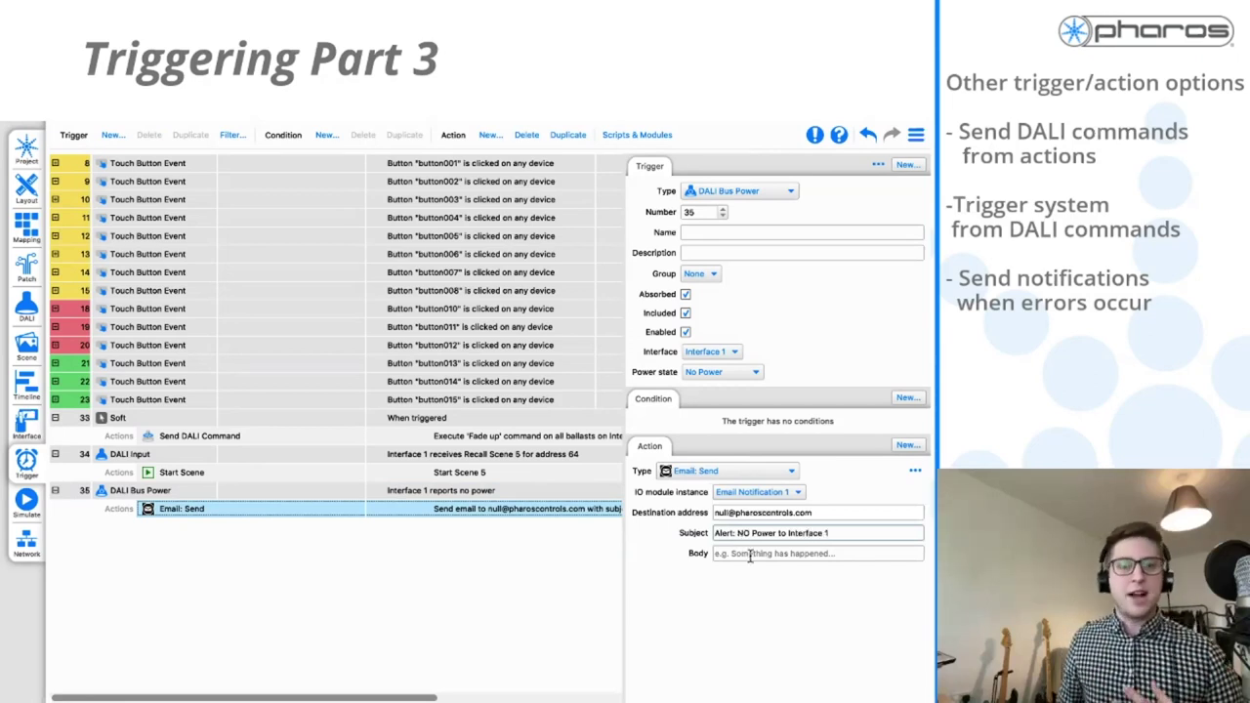
left_click(765, 556)
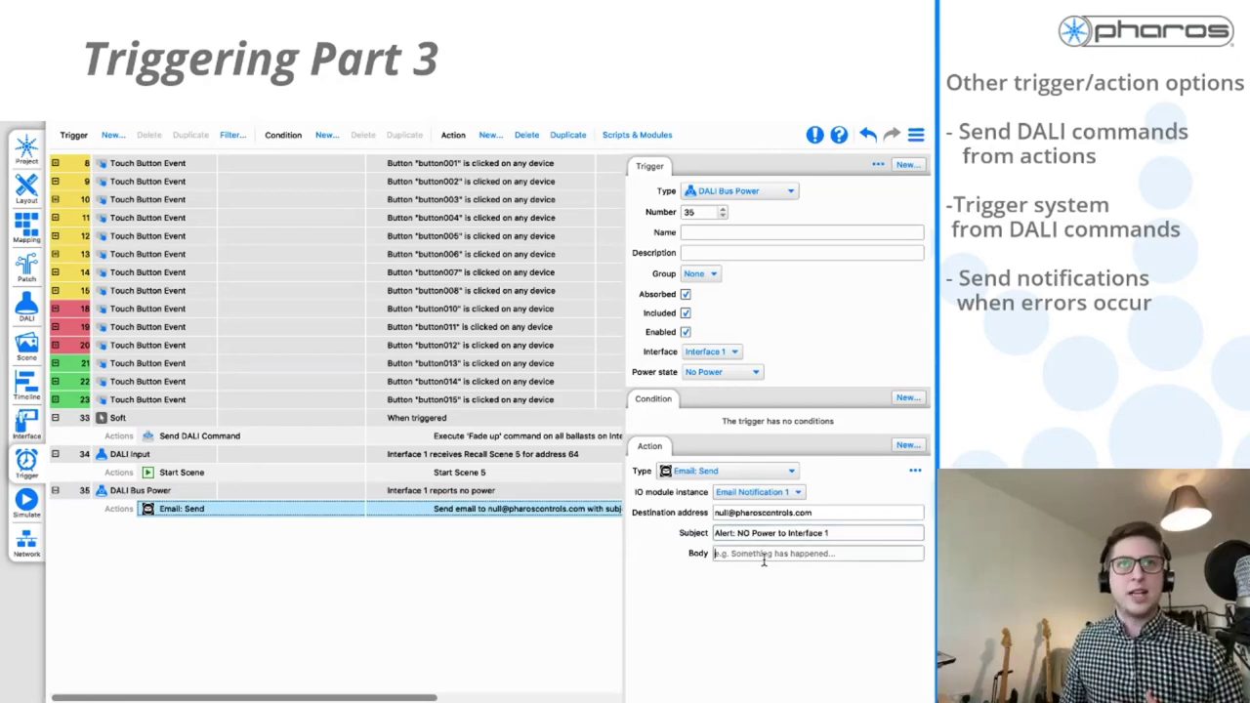
type("M")
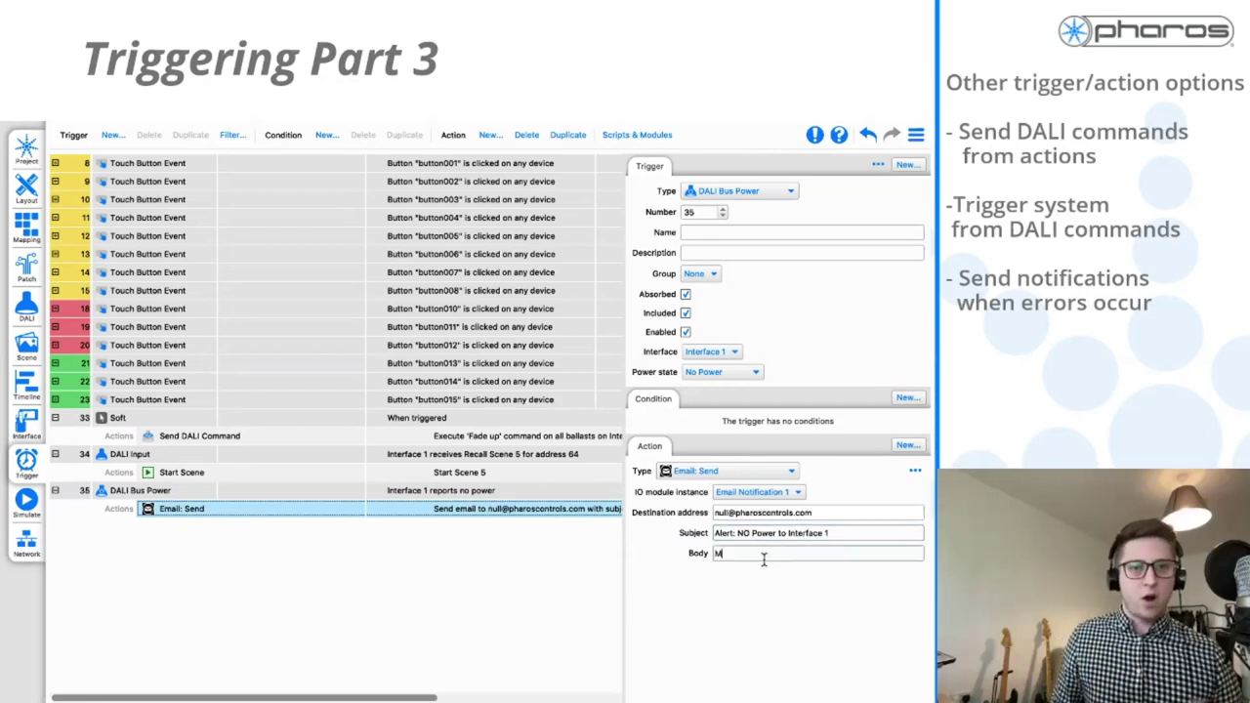
type("essage")
left_click(315, 577)
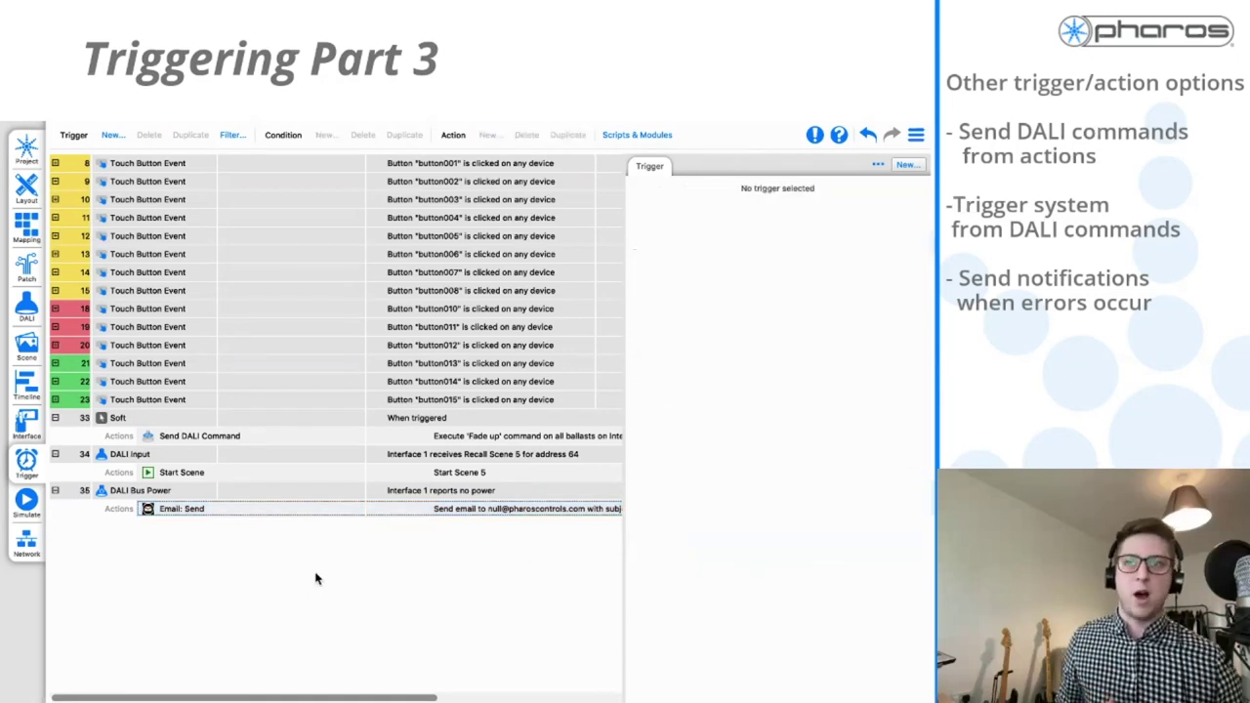
Create a new DALI Ballast Errors trigger for all ballasts on Interface 1 with the error type Lamp
left_click(112, 137)
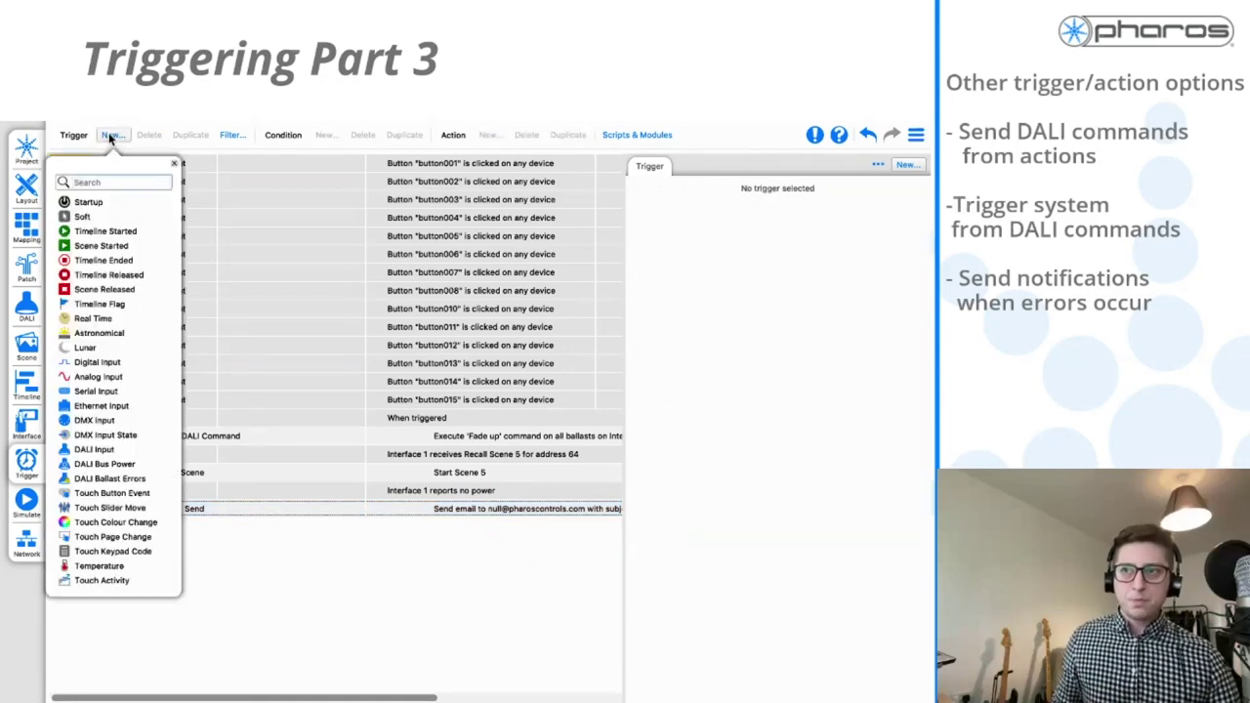
left_click(109, 479)
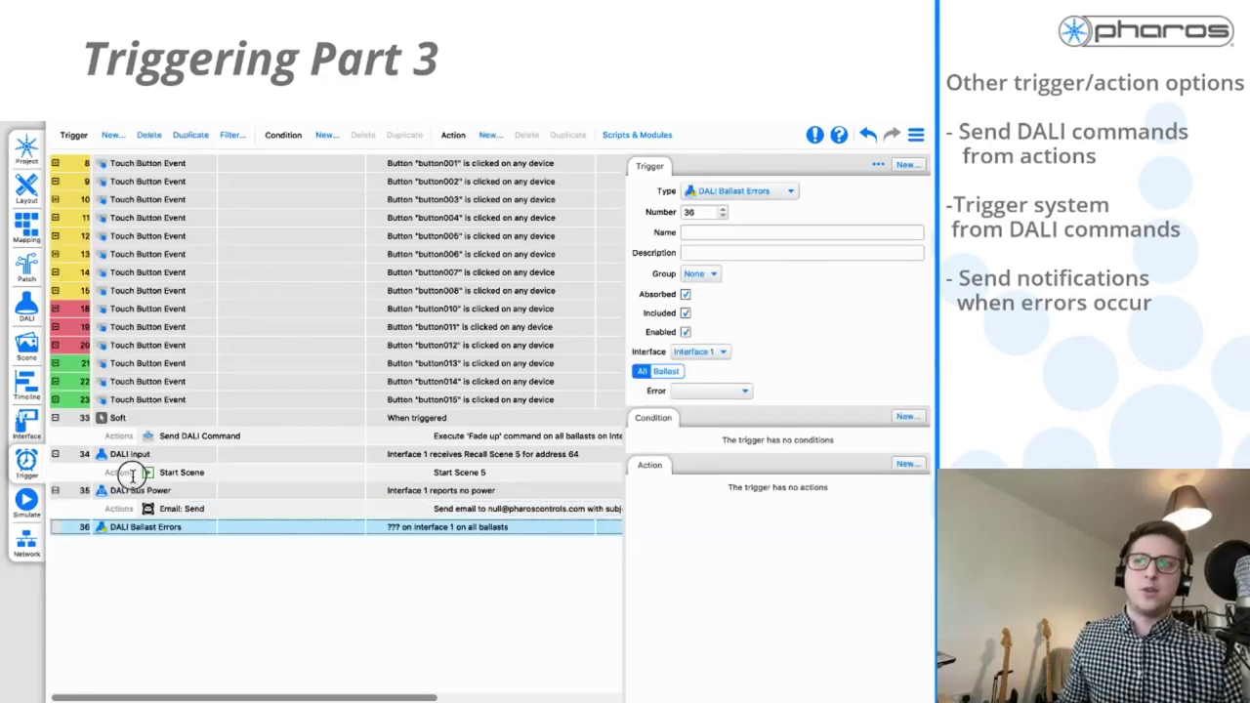
left_click(731, 400)
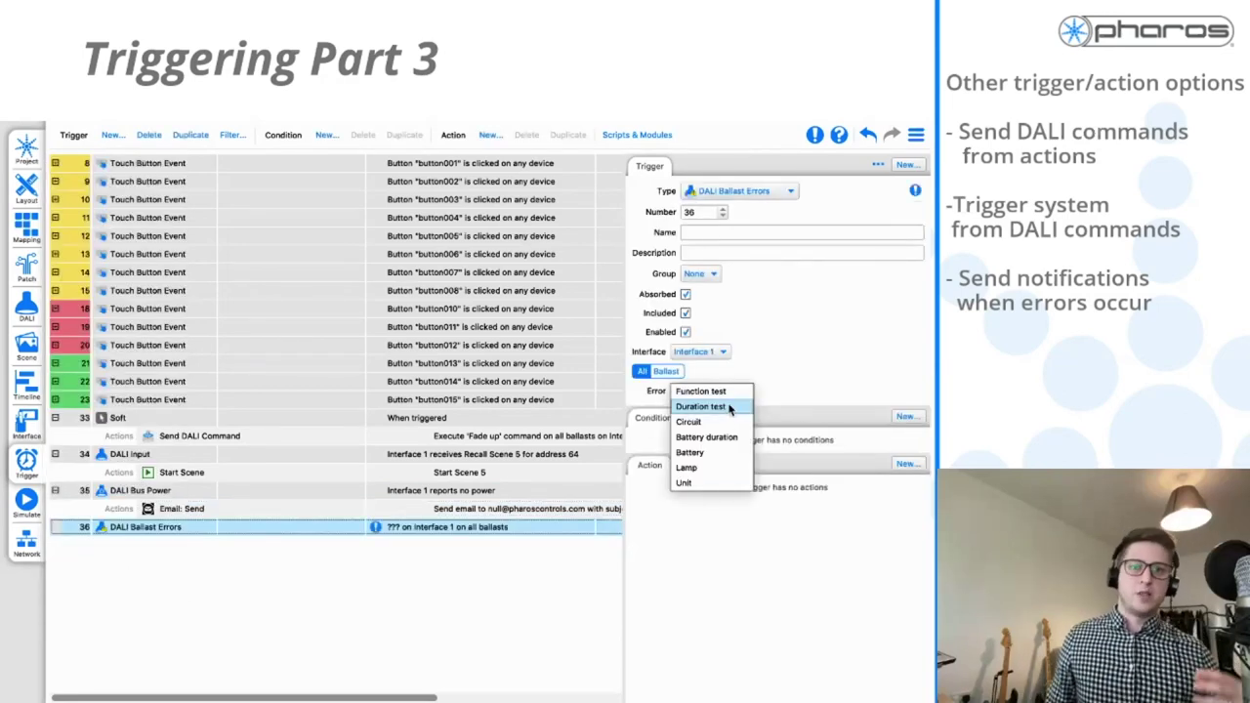
left_click(706, 468)
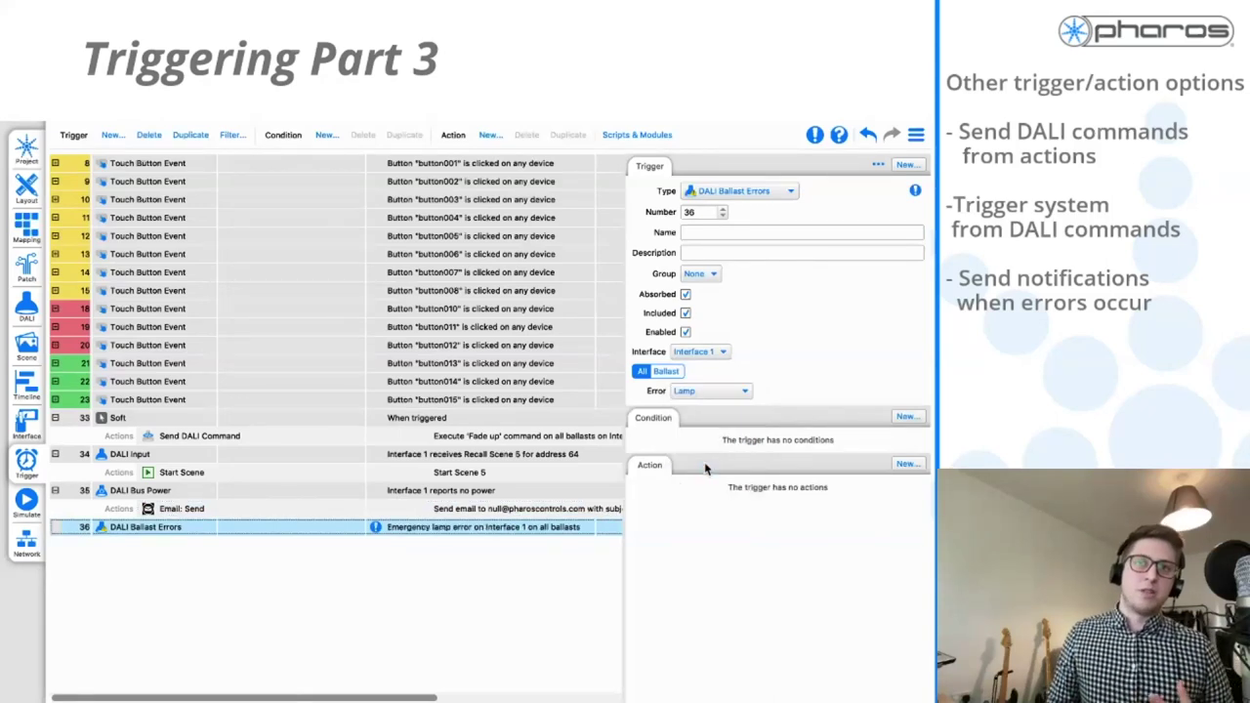
Add an Email: Send action to the DALI Ballast Errors trigger with the subject "Lamp issue"
left_click(906, 465)
scroll(873, 372, "down", 3)
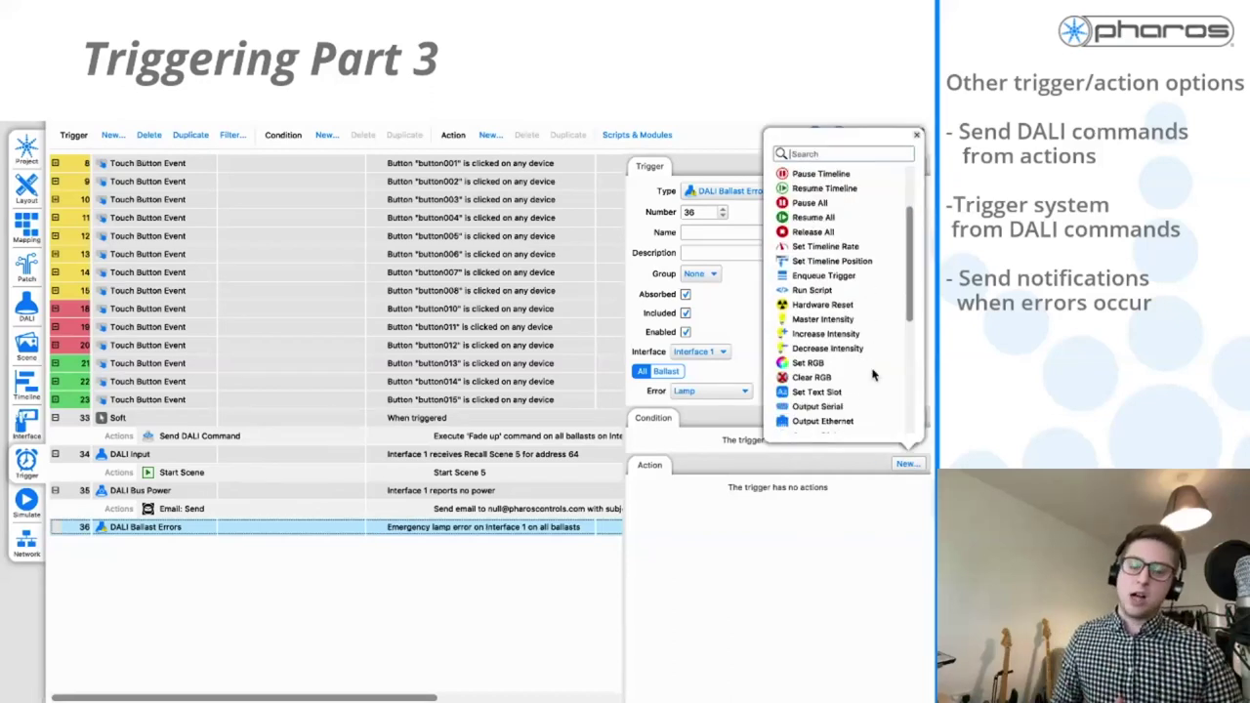
scroll(873, 374, "down", 5)
left_click(837, 421)
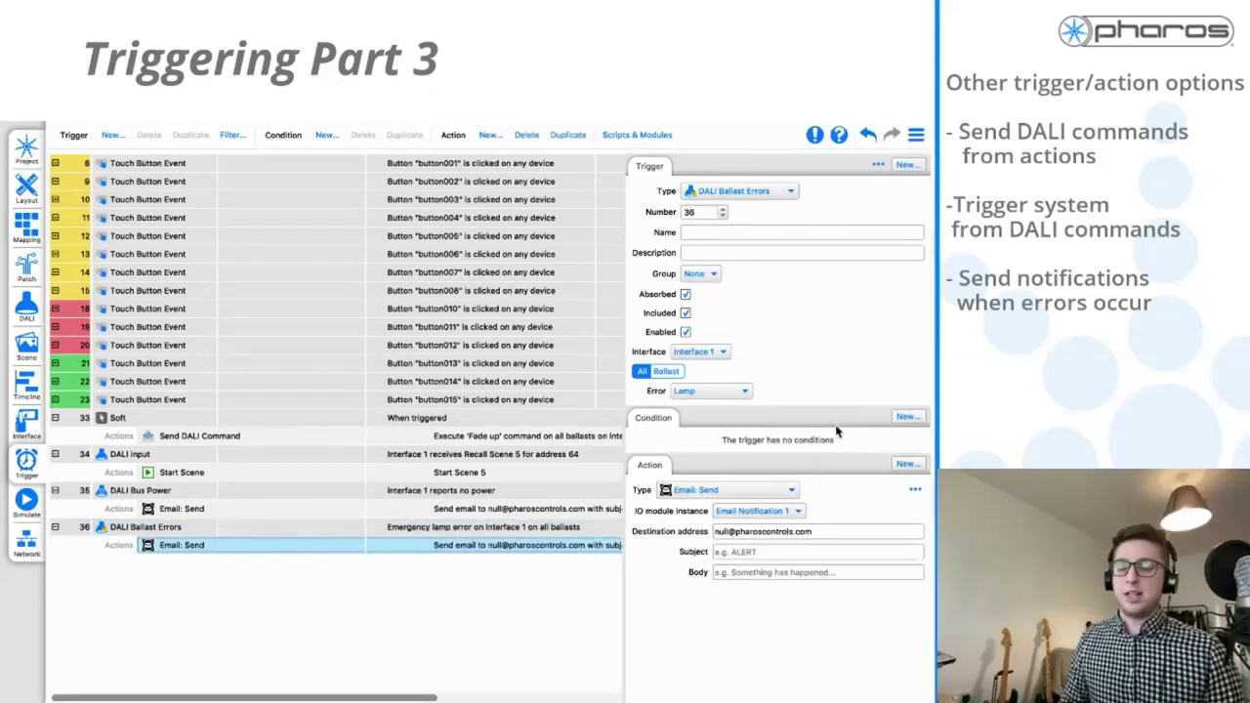
left_click(732, 552)
type("Lamp issue")
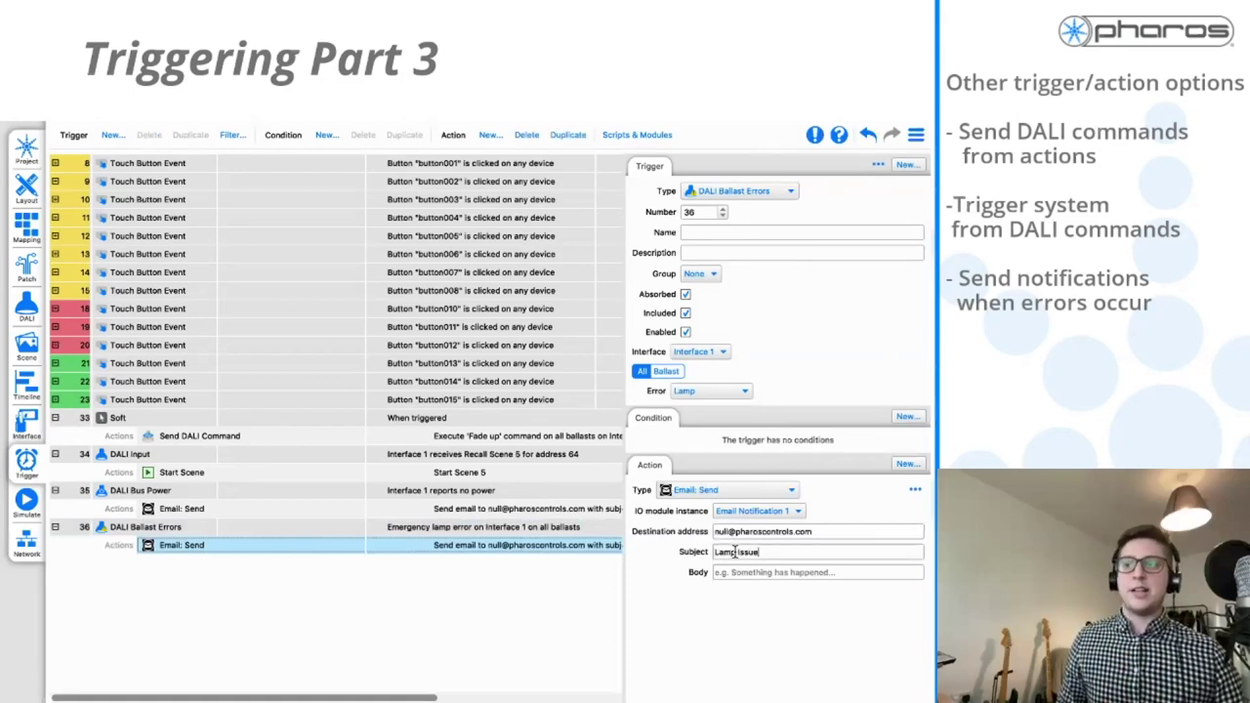
left_click(546, 643)
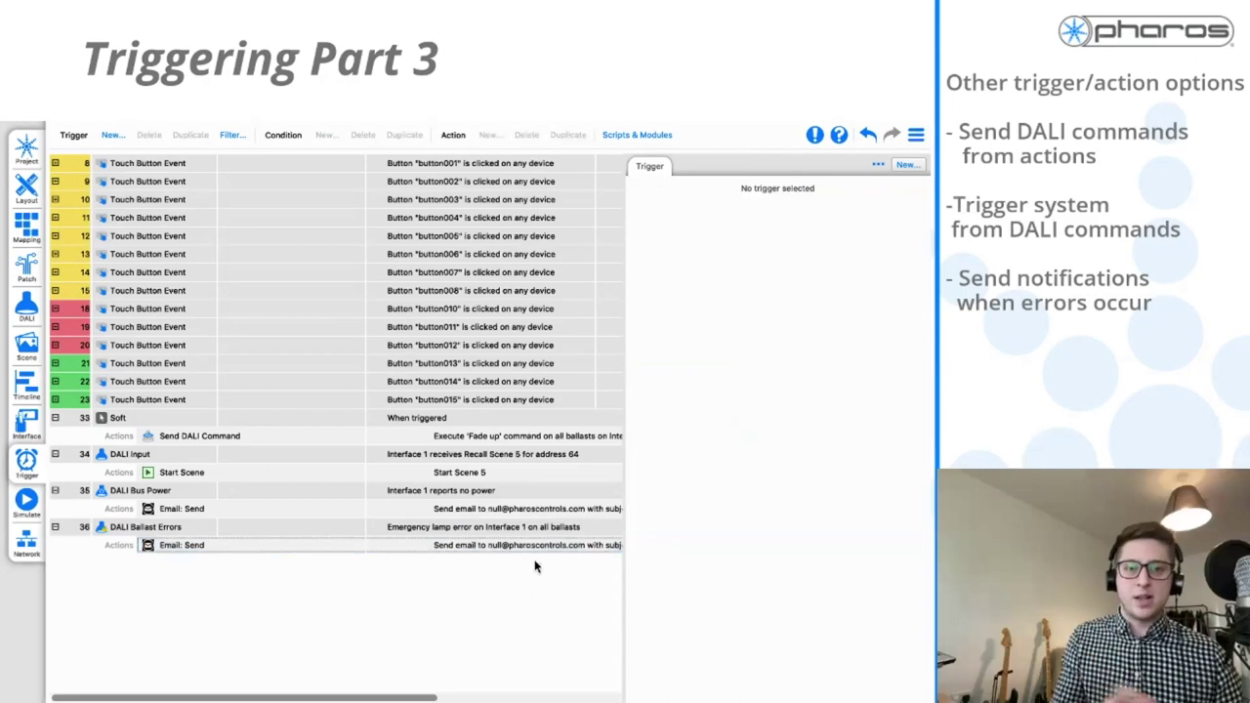
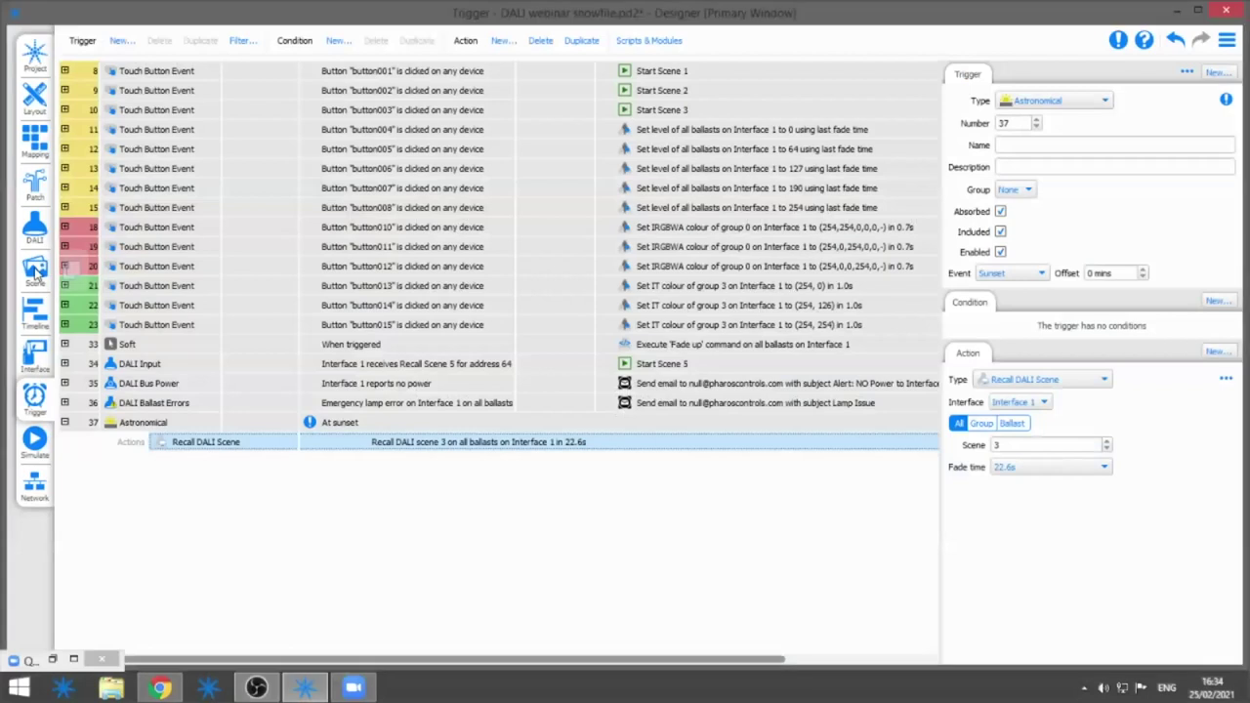
Select the five DALI RGBW ballasts in the scene layout and create a new scene after Scene 5
left_click_drag(459, 207, 674, 478)
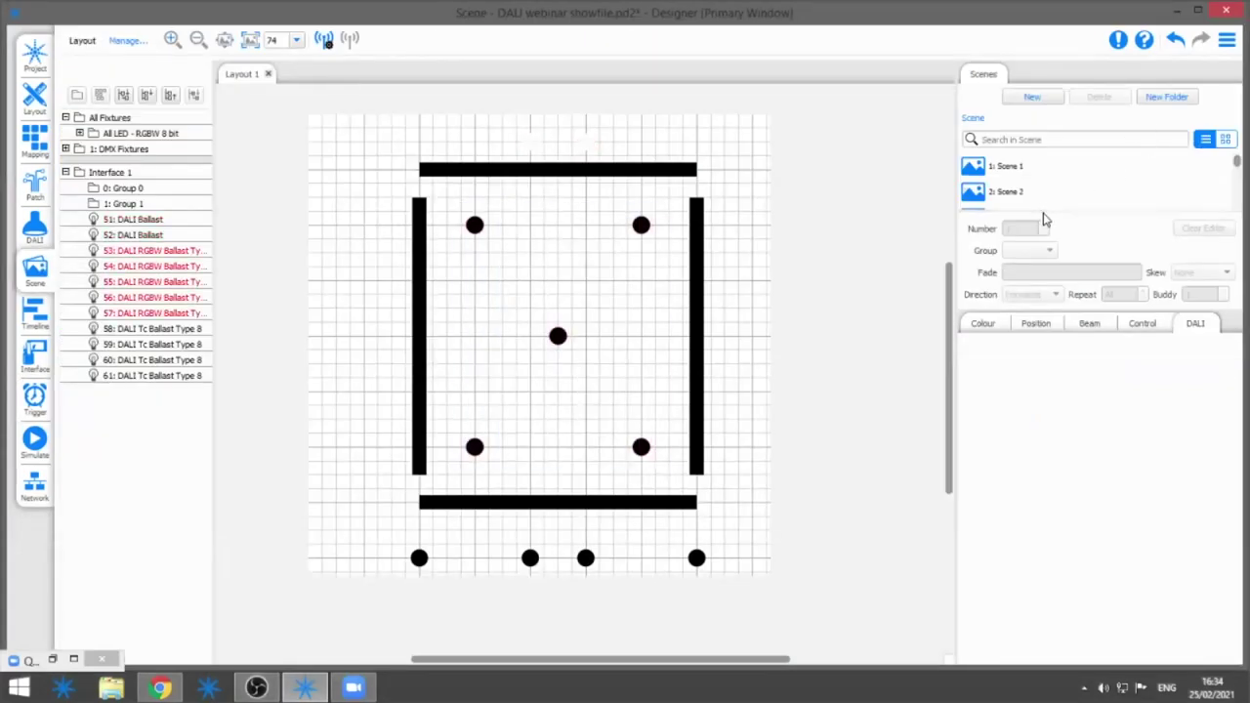
left_click_drag(1042, 210, 1042, 248)
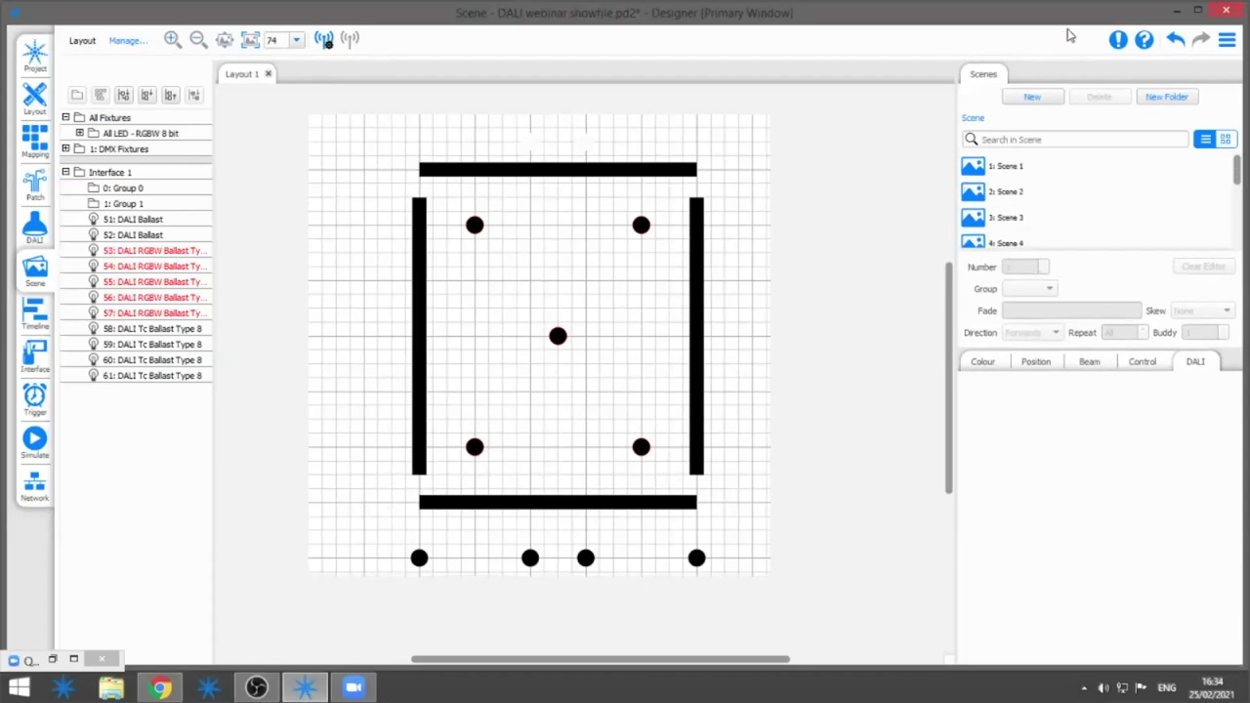
left_click(1035, 98)
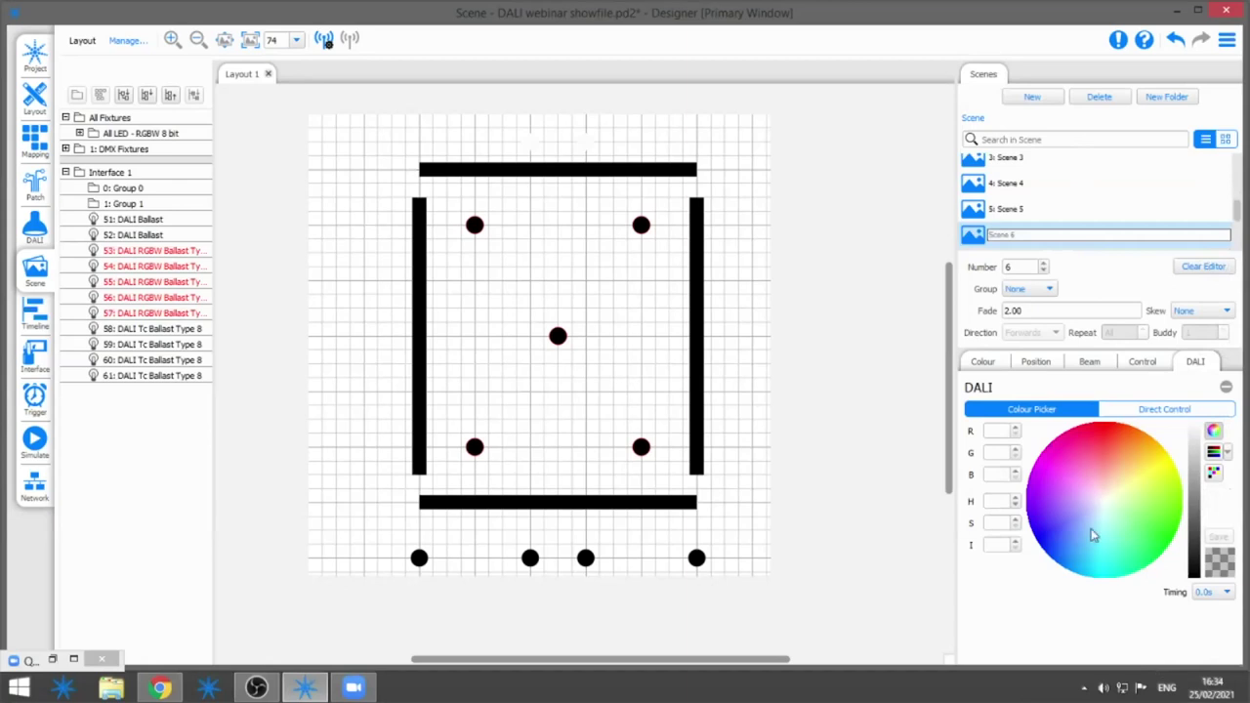
Give the selected RGBW ballasts in Scene 6 a warm yellow colour (RGB 255, 200, 71) with a DALI timing of 5.6s
left_click(1214, 592)
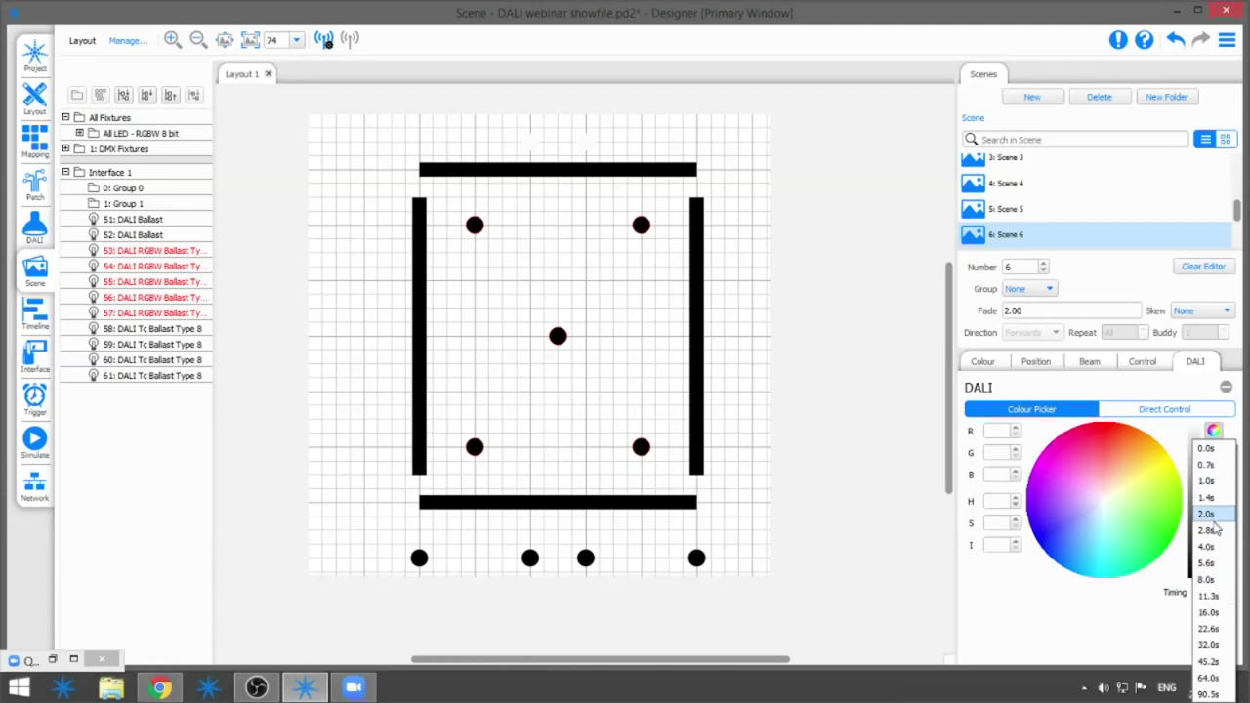
left_click(1150, 518)
left_click(1140, 457)
left_click(1209, 589)
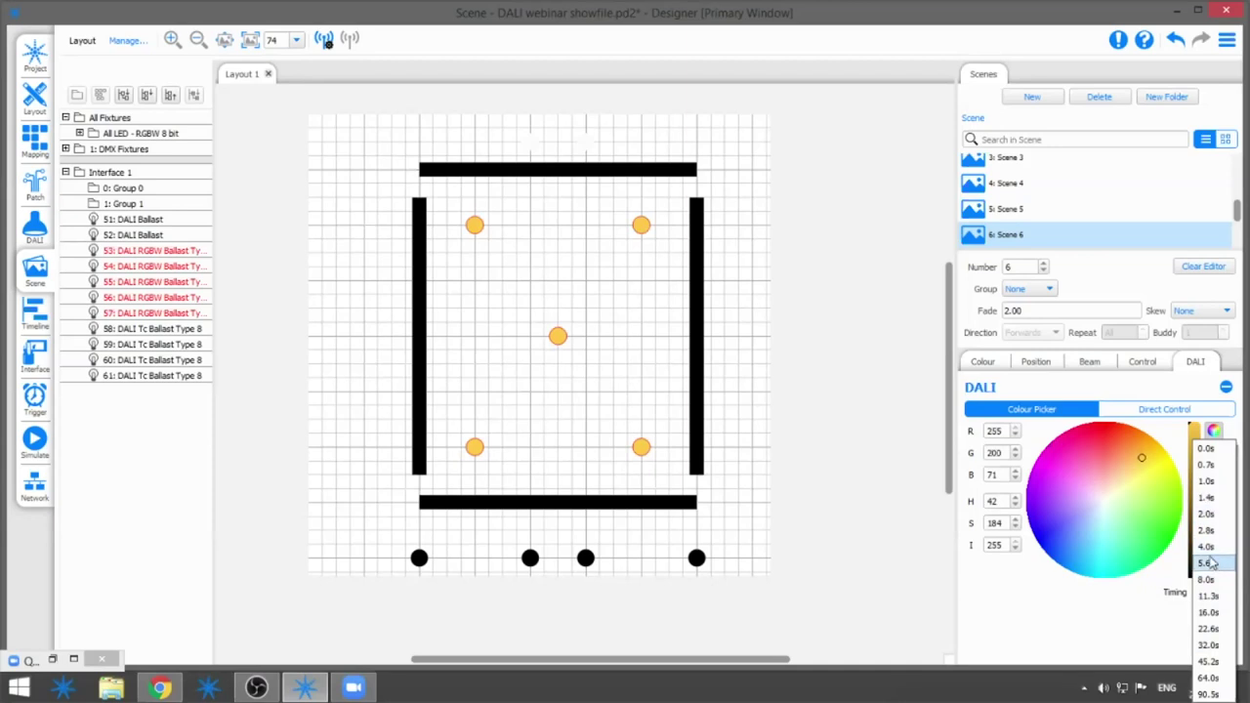
left_click(1210, 563)
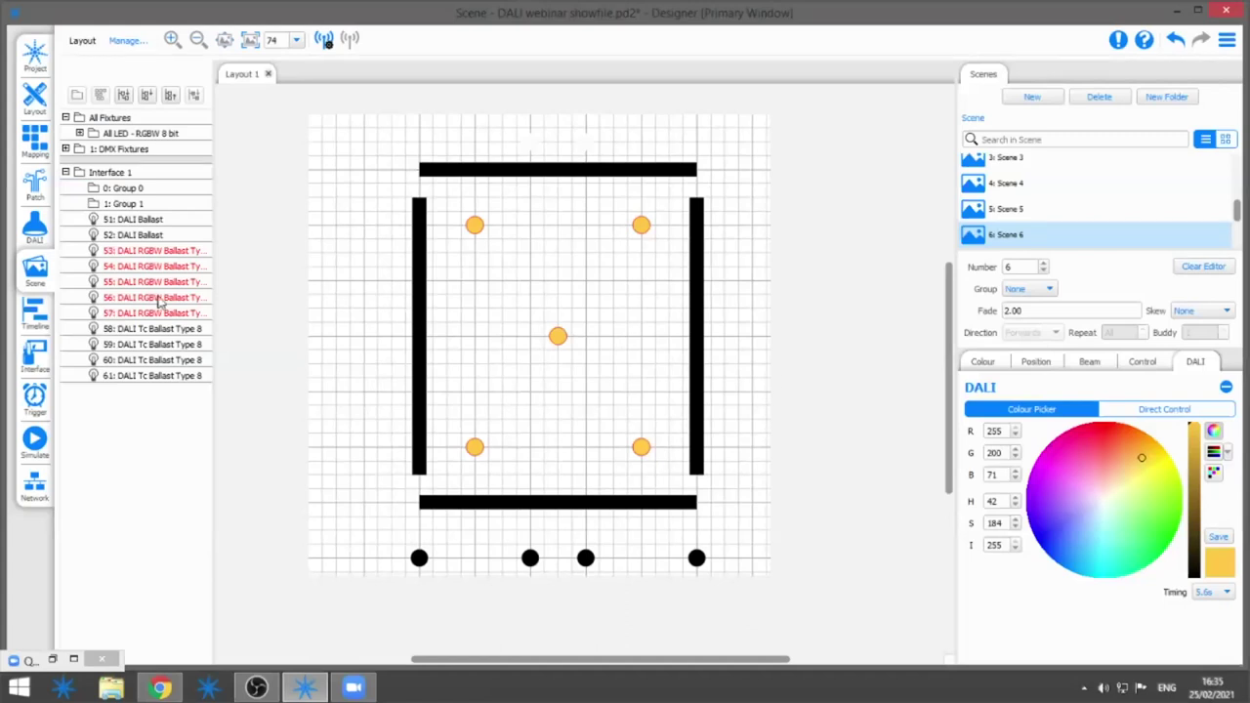
Add a new page to the touch interface using the theme's background image and the Colour 3 Slider layout
left_click(39, 363)
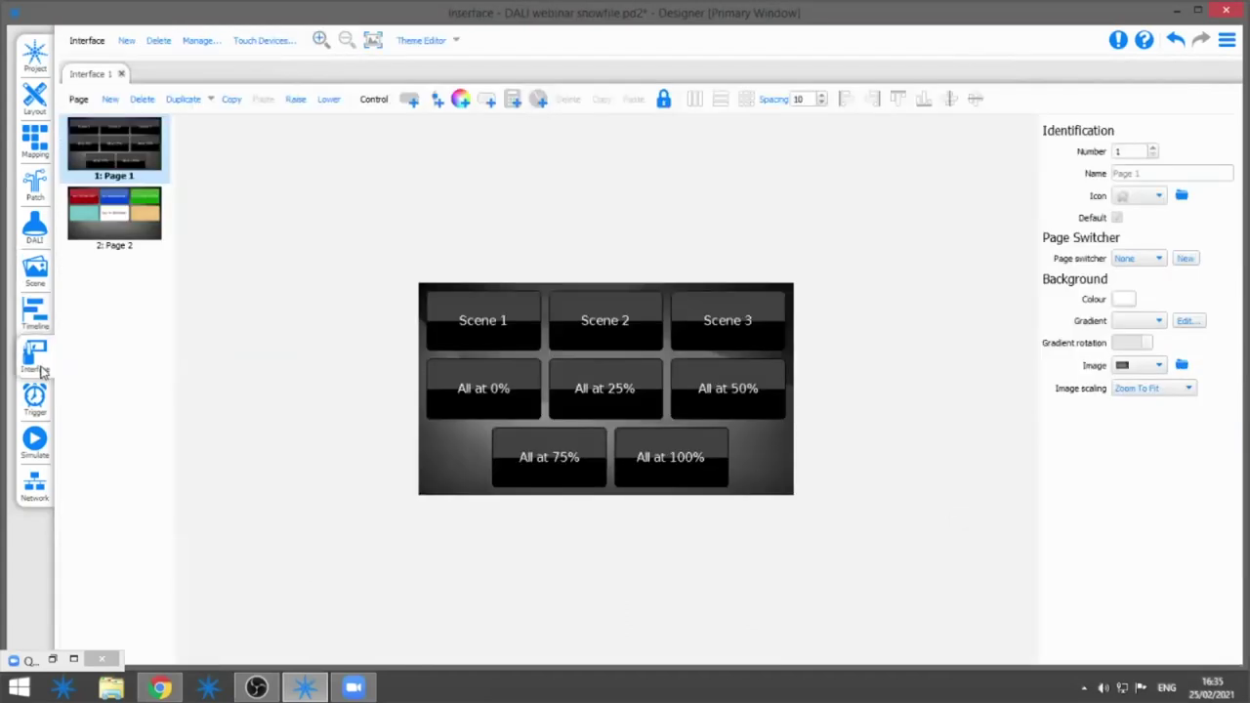
left_click(109, 98)
left_click(710, 469)
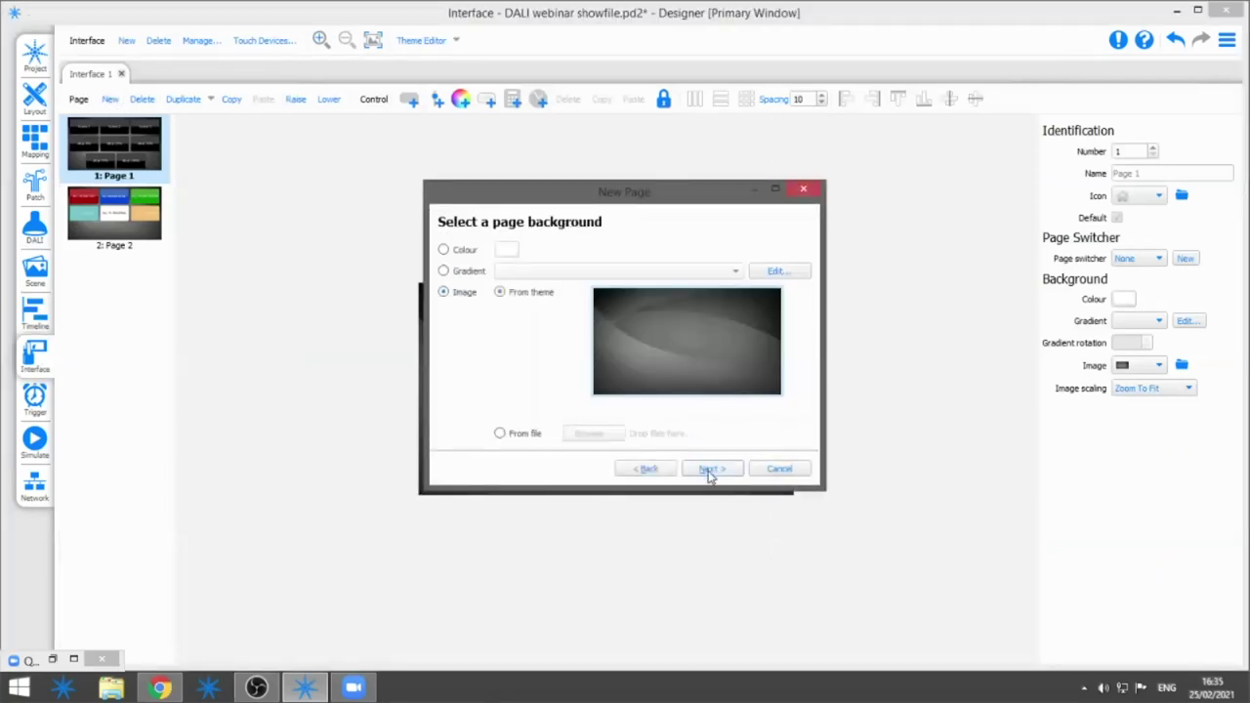
left_click(711, 470)
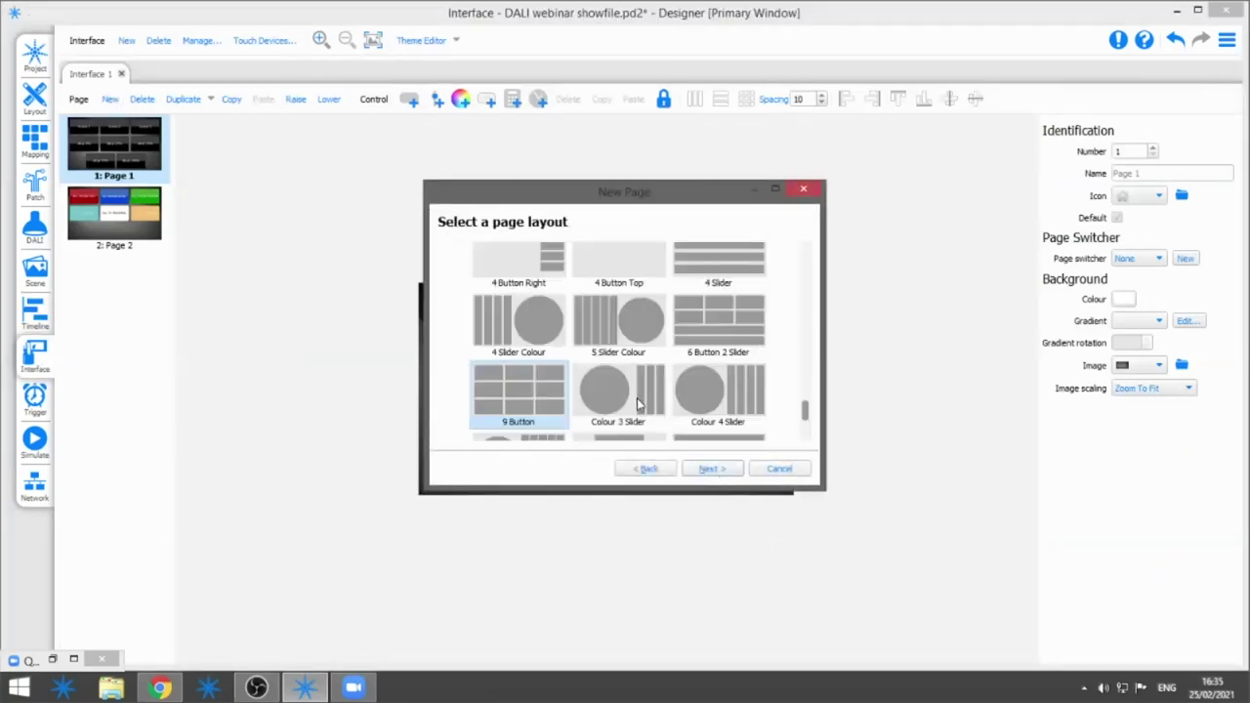
left_click(640, 402)
left_click(716, 470)
left_click(712, 470)
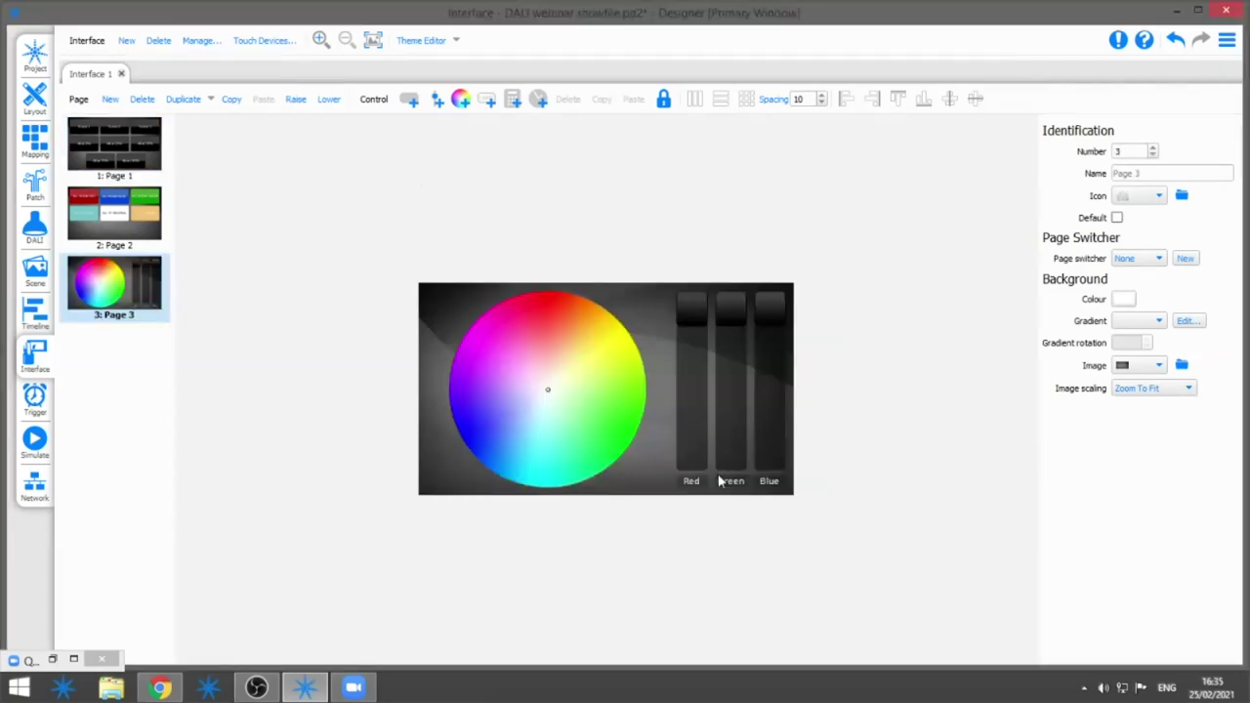
Keep the Blue slider's unit at 8 bit and turn on its value display
left_click(767, 340)
left_click(1179, 328)
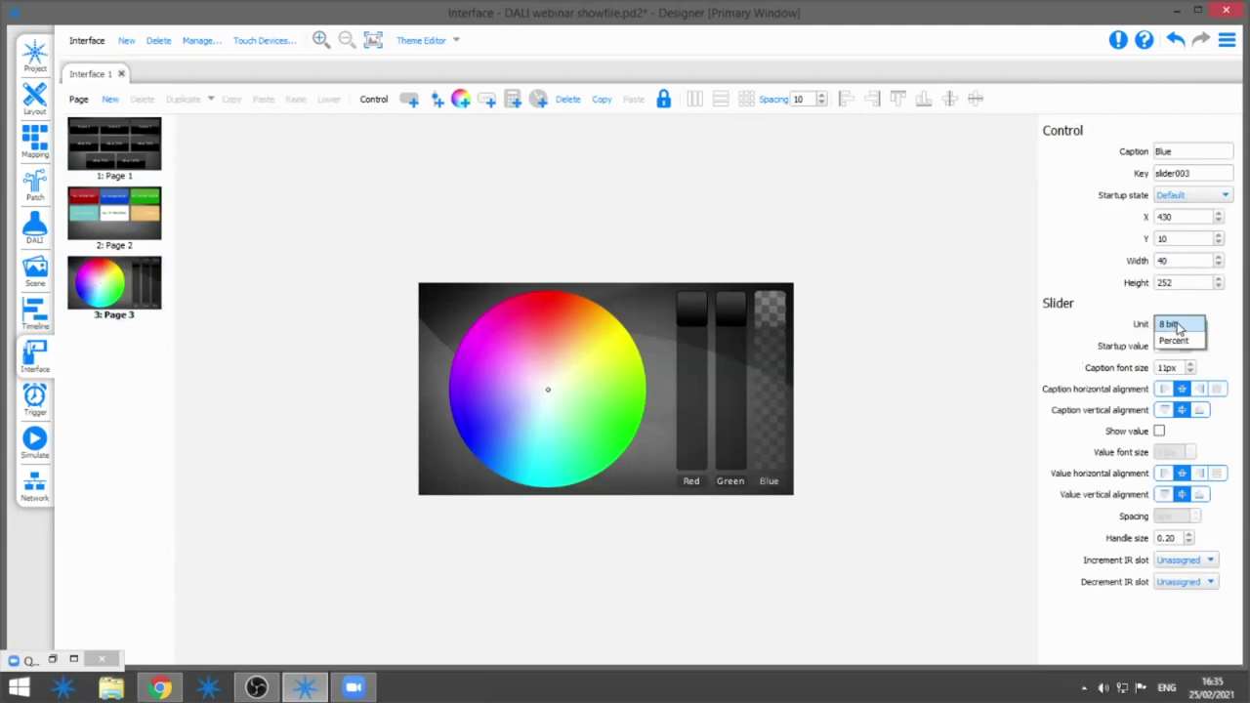
left_click(1170, 325)
left_click(882, 323)
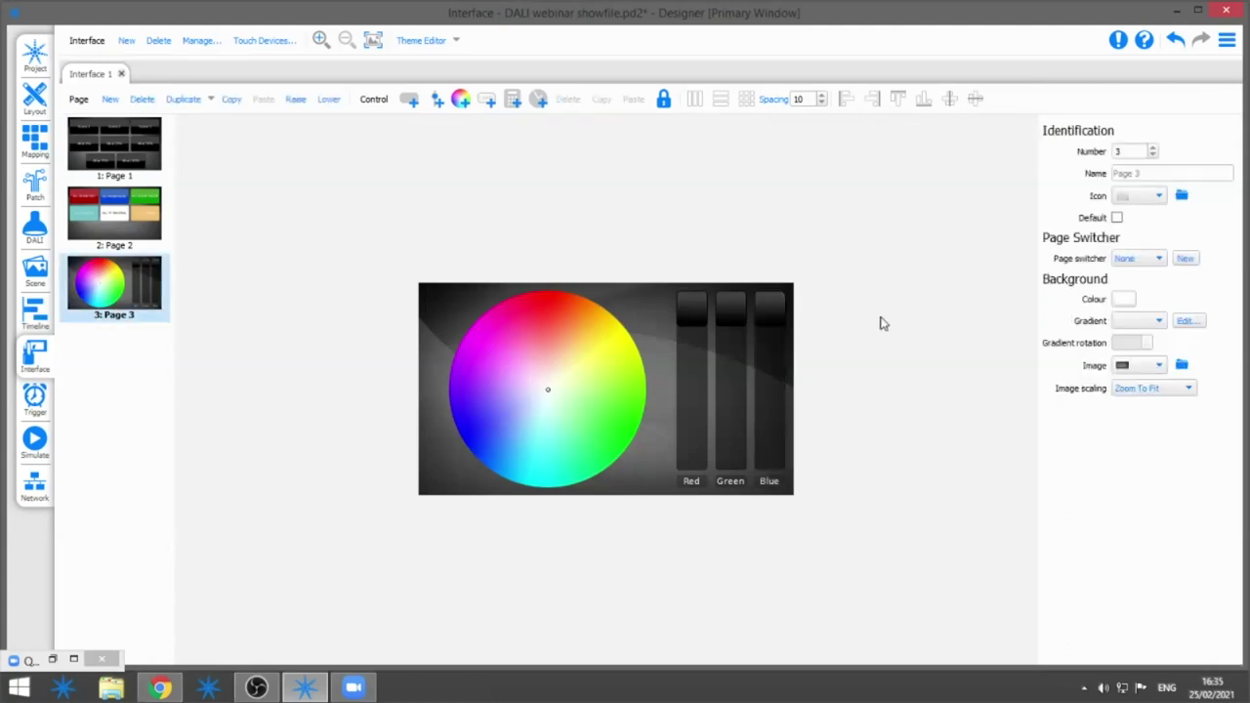
left_click(771, 324)
left_click(1159, 431)
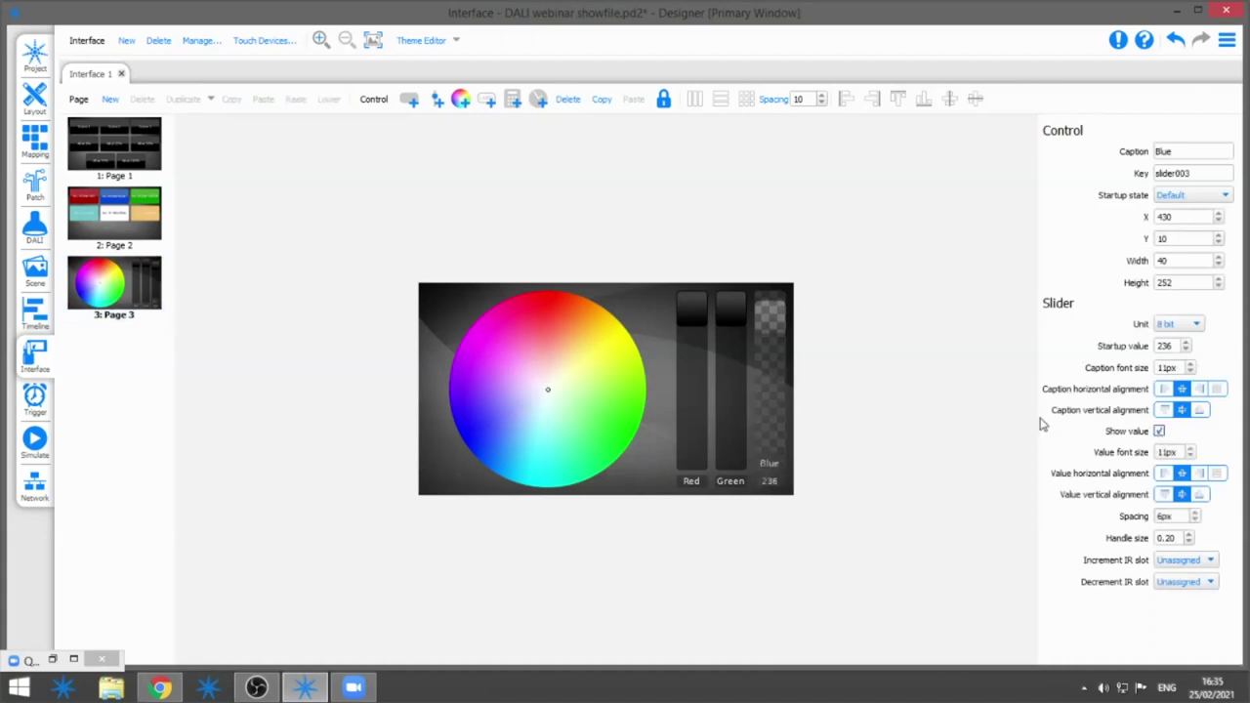
left_click(882, 390)
Move the Blue slider down to 0, up to 255 and back down to 0
left_click_drag(771, 328, 777, 444)
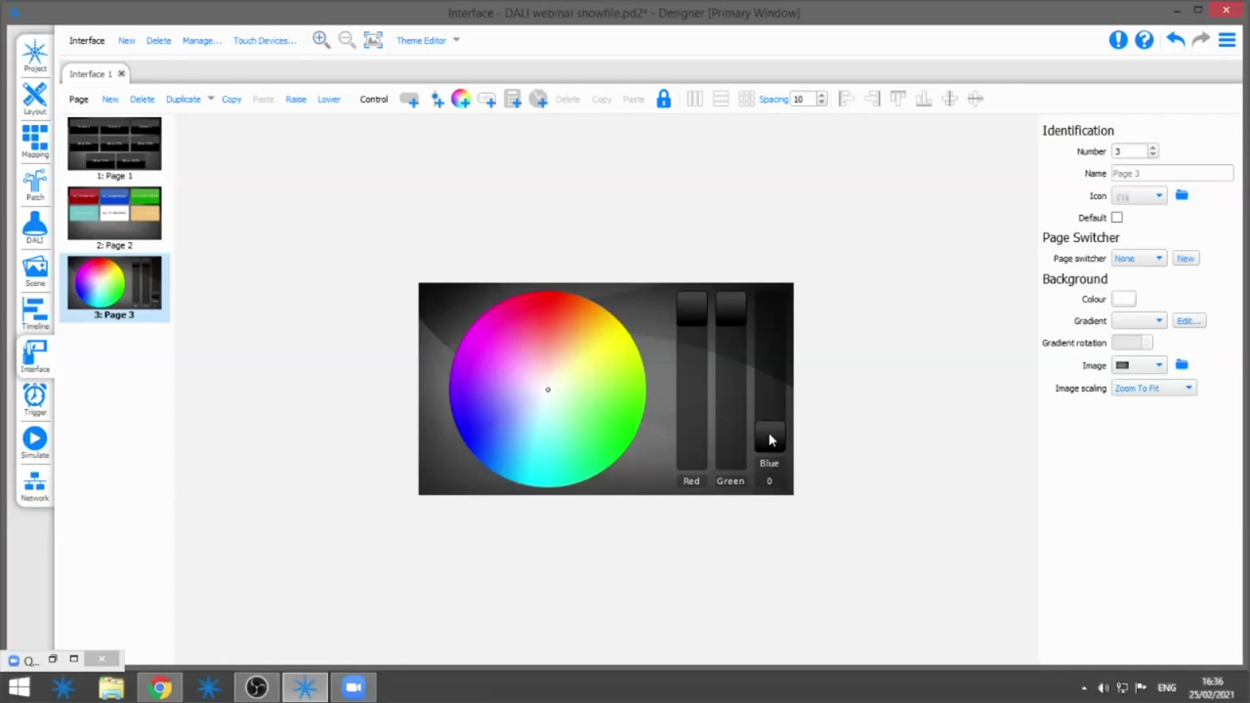
left_click(770, 439)
left_click_drag(770, 440, 773, 277)
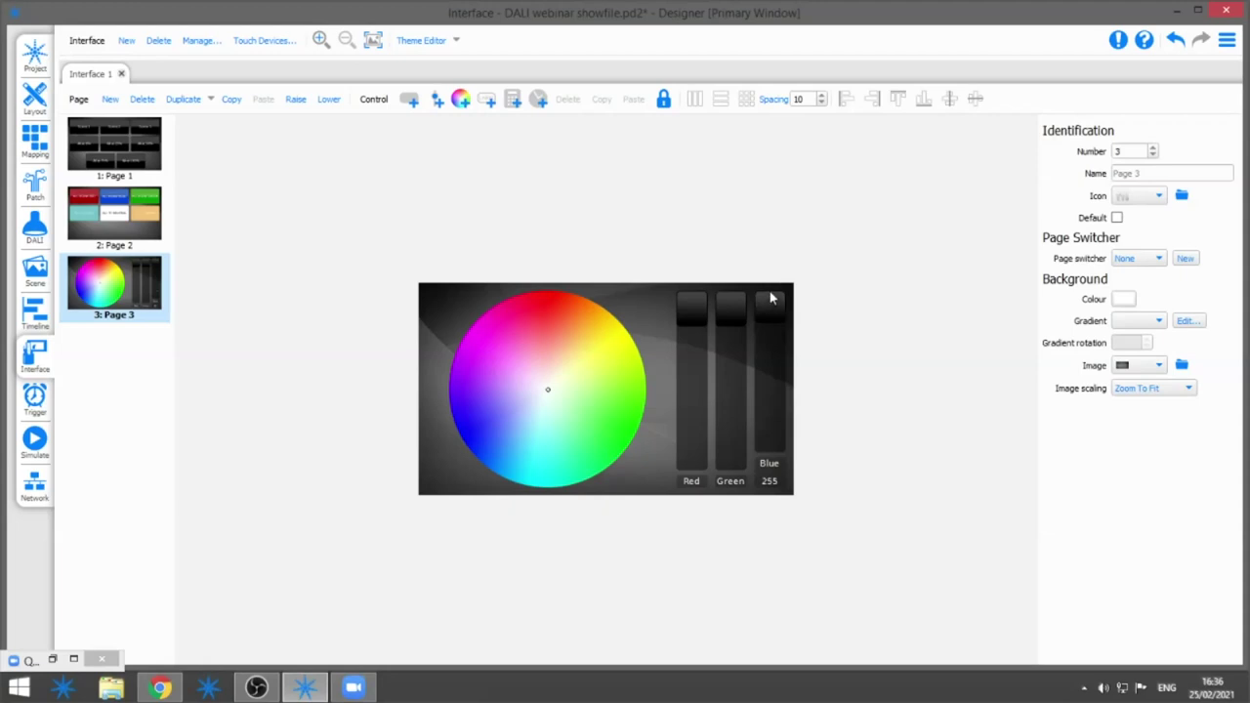
left_click_drag(770, 315, 769, 422)
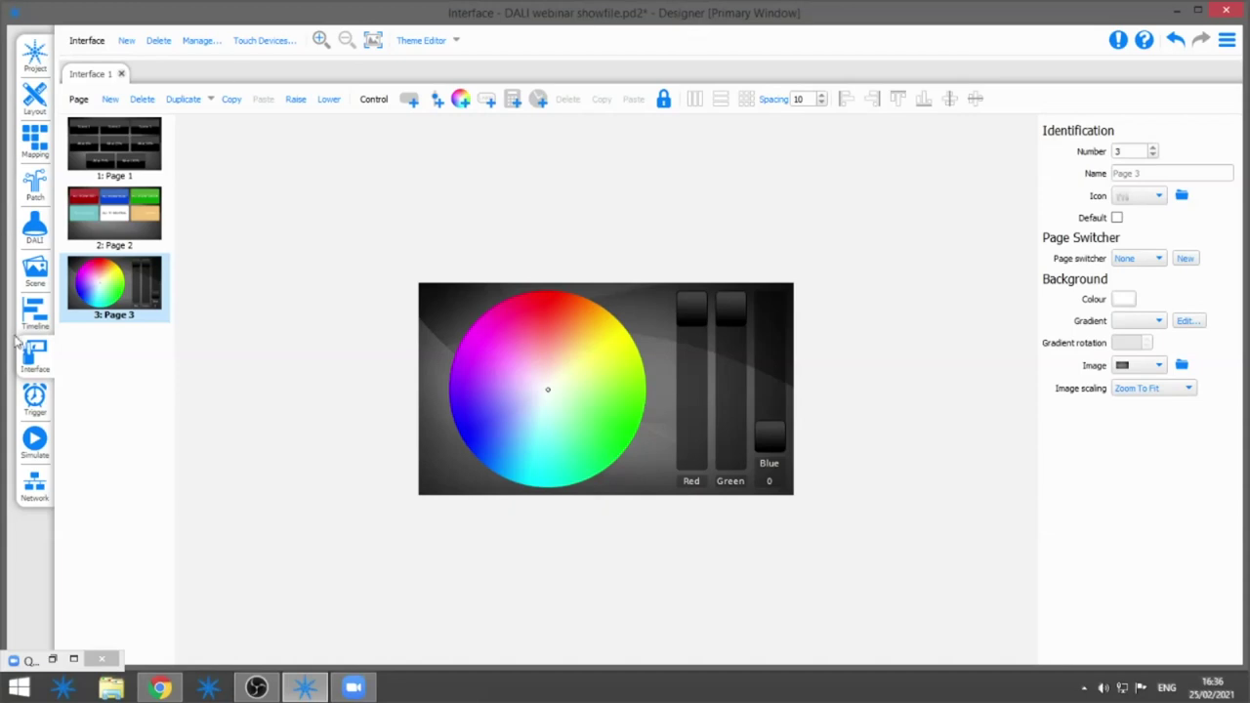
Check the trigger list, then examine Scene 6's fade time and DALI timing options, keeping the timing at 5.6s
left_click(36, 402)
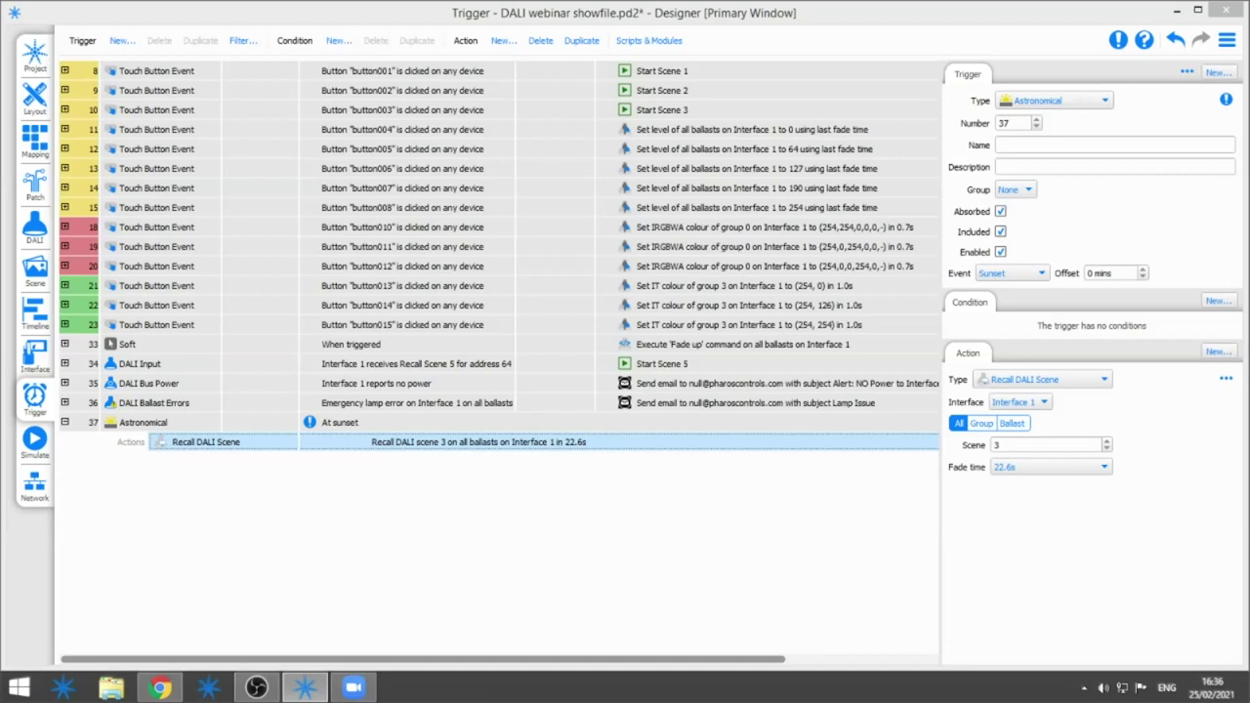
left_click(37, 282)
left_click(1060, 311)
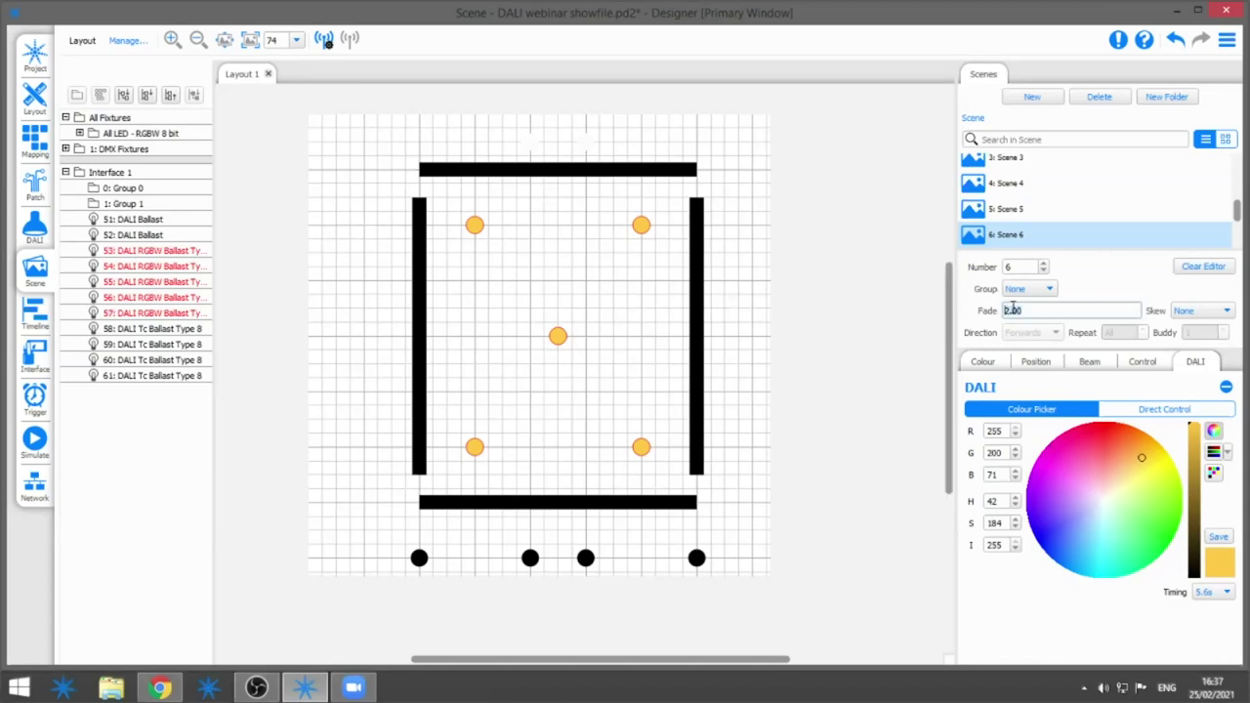
left_click(1211, 592)
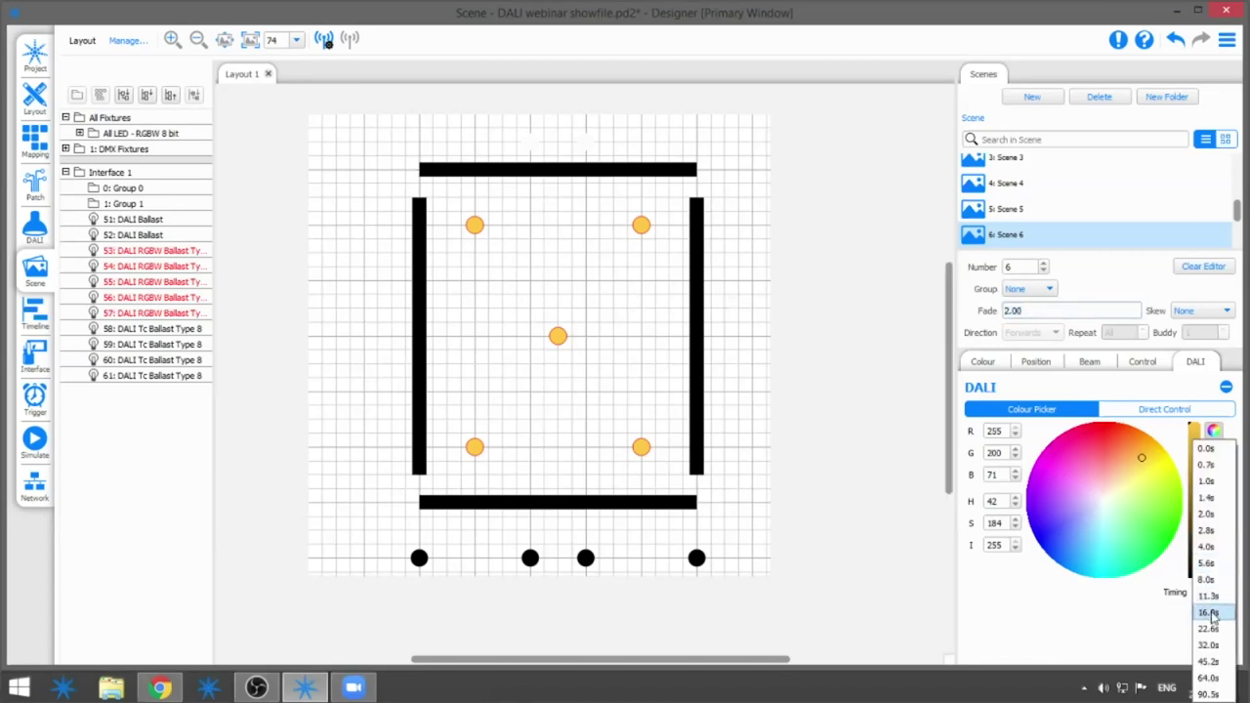
left_click(1207, 563)
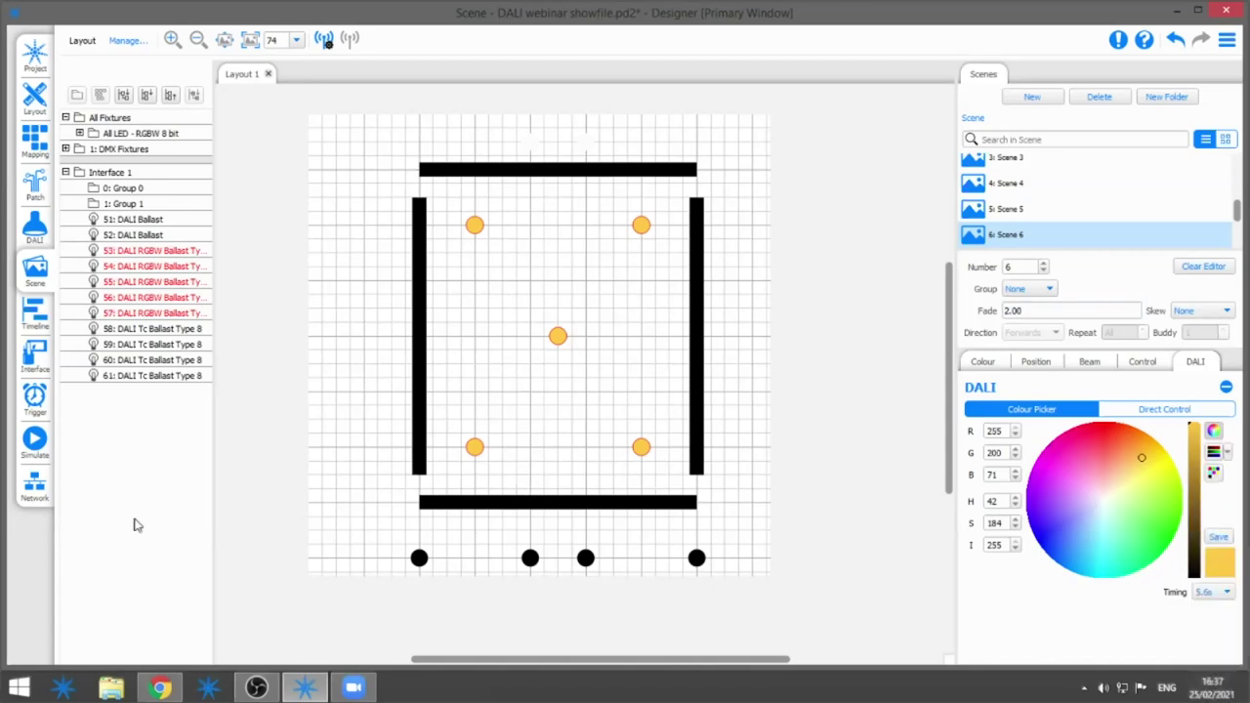